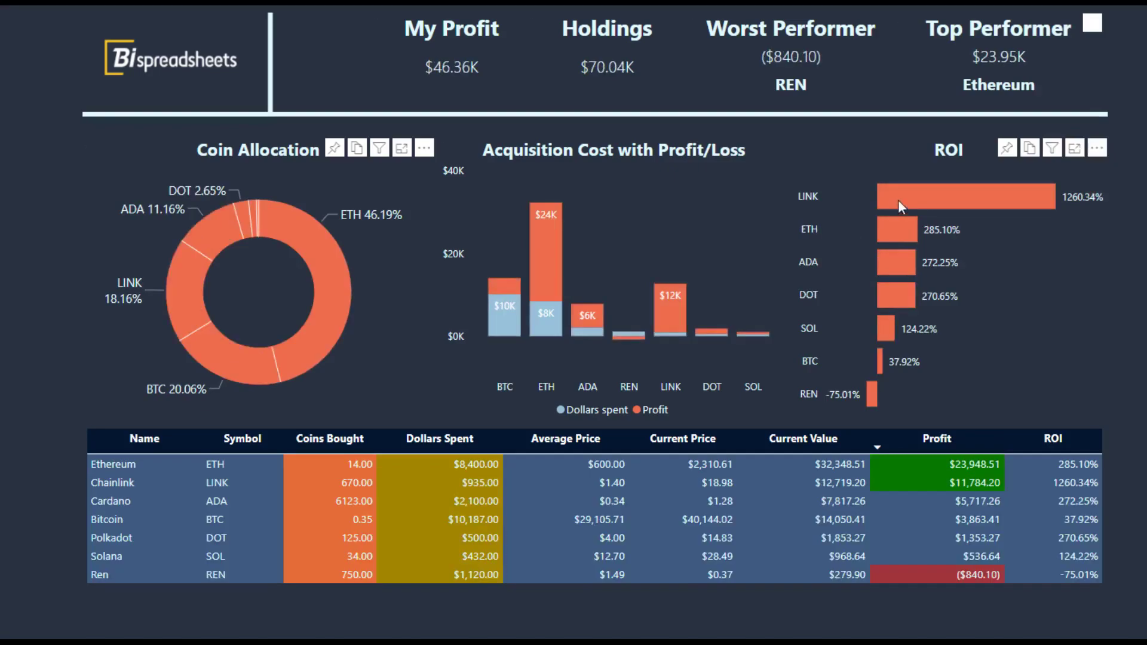
click(901, 192)
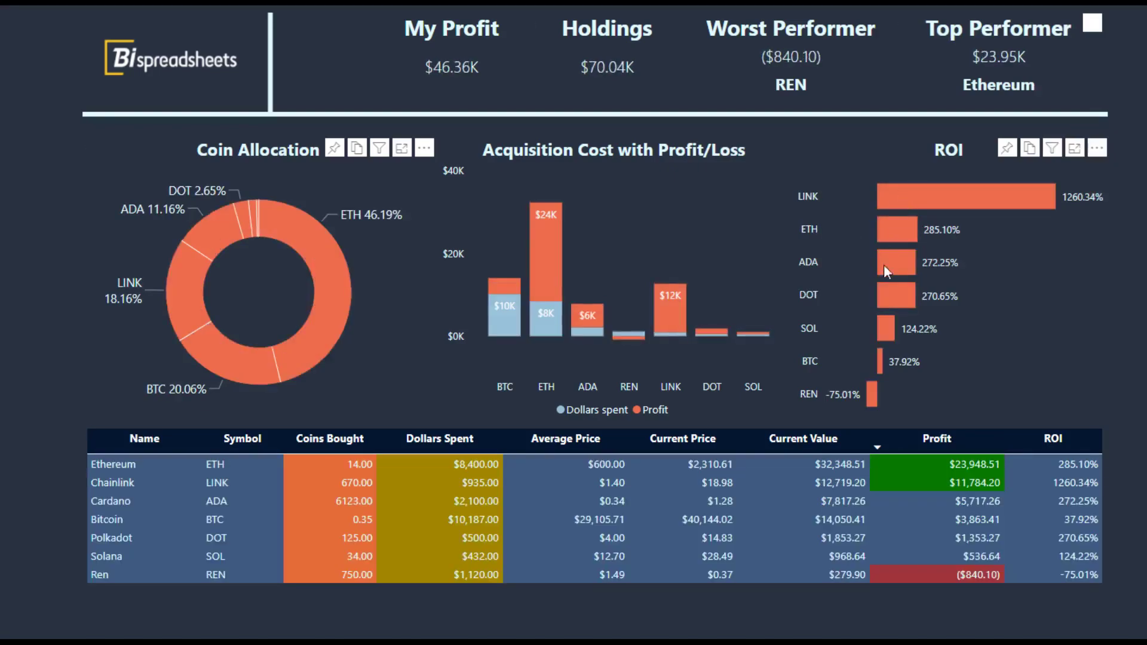
click(952, 465)
click(952, 465)
click(948, 482)
click(948, 482)
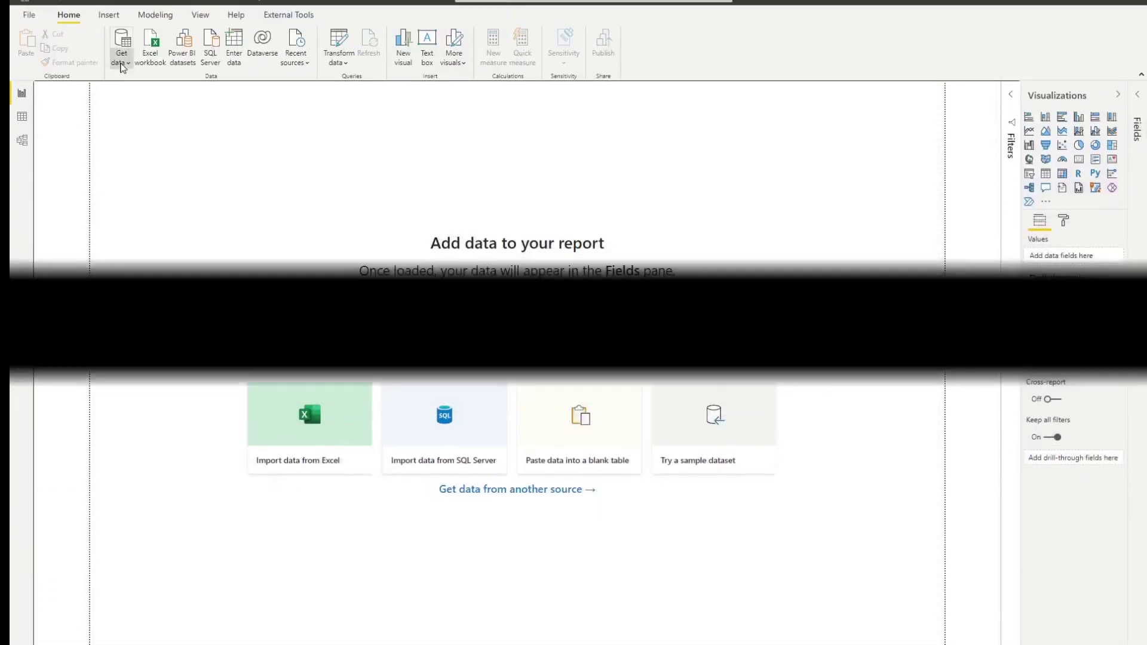
click(122, 89)
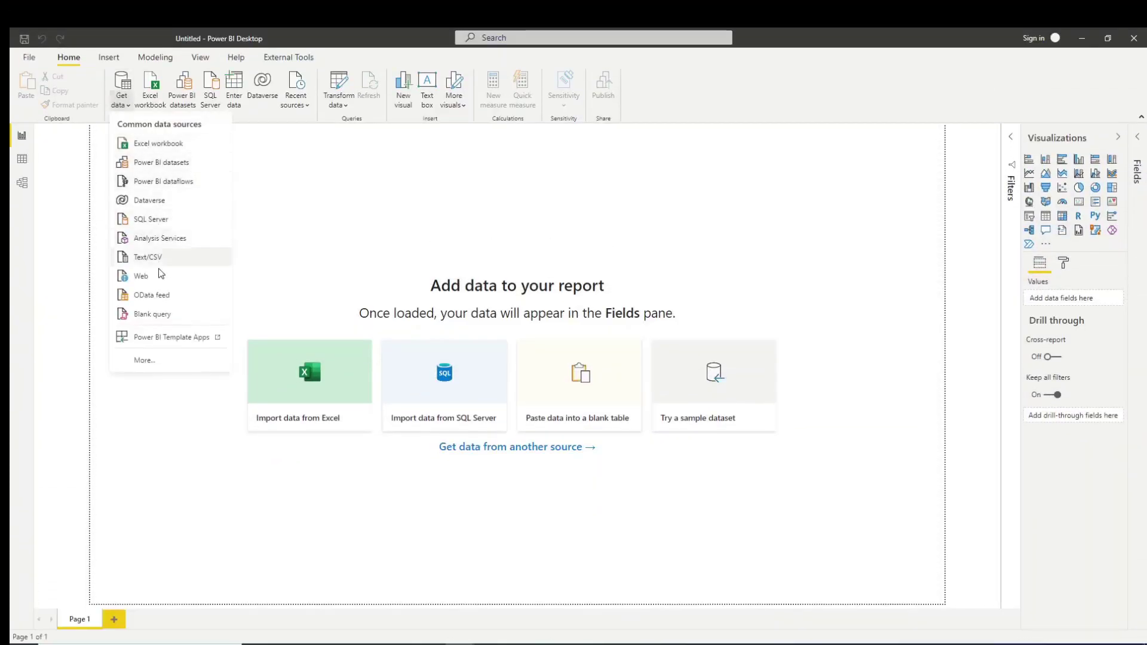
click(141, 278)
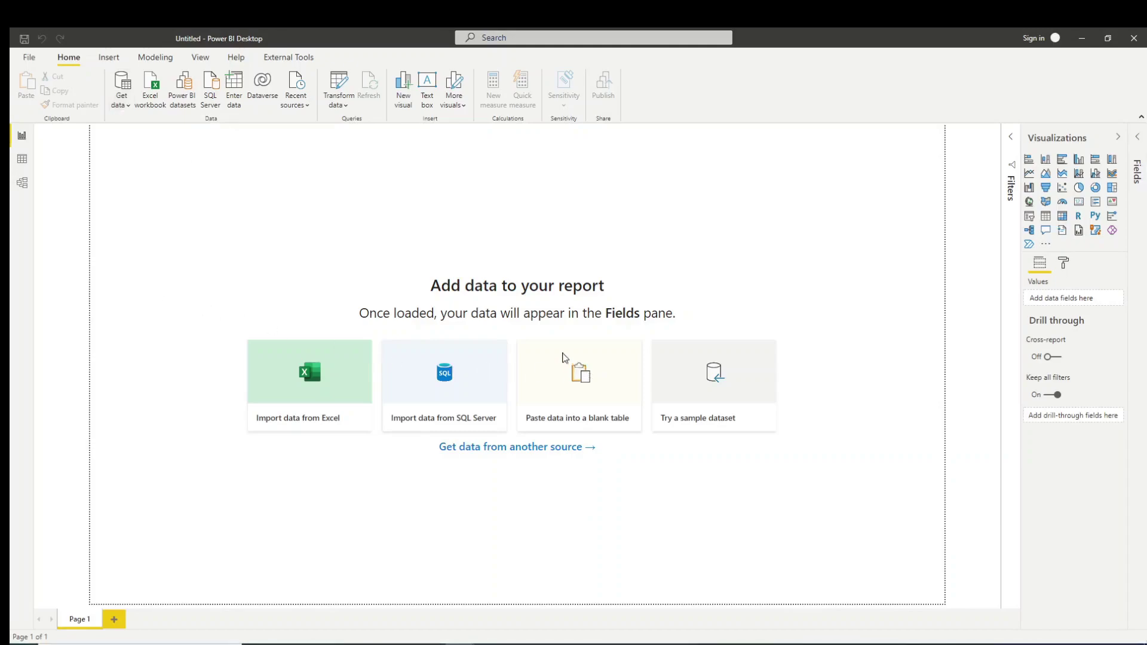
click(442, 312)
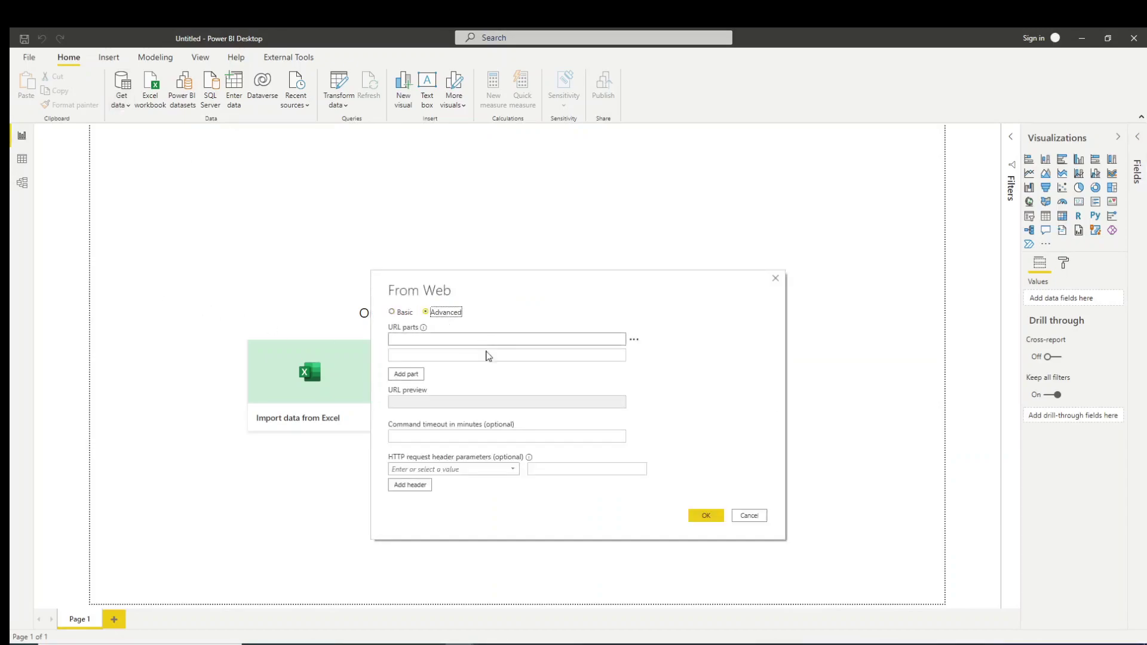
key(alt+Tab)
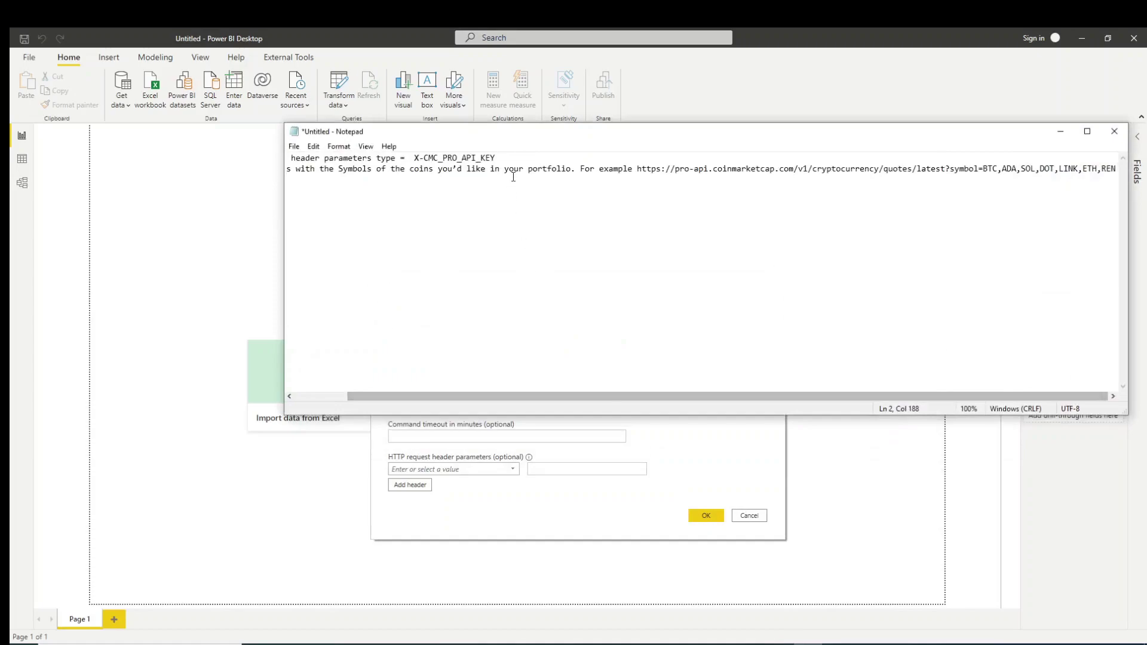
drag(638, 169, 1119, 173)
key(ctrl+c)
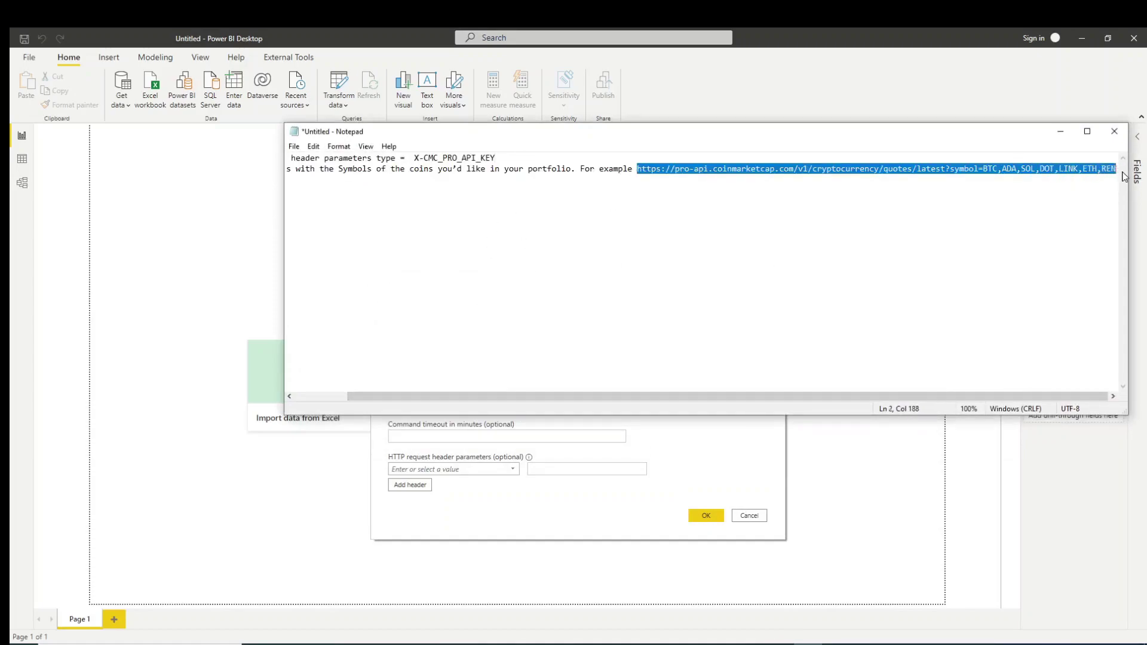
key(alt+Tab)
click(438, 339)
key(ctrl+v)
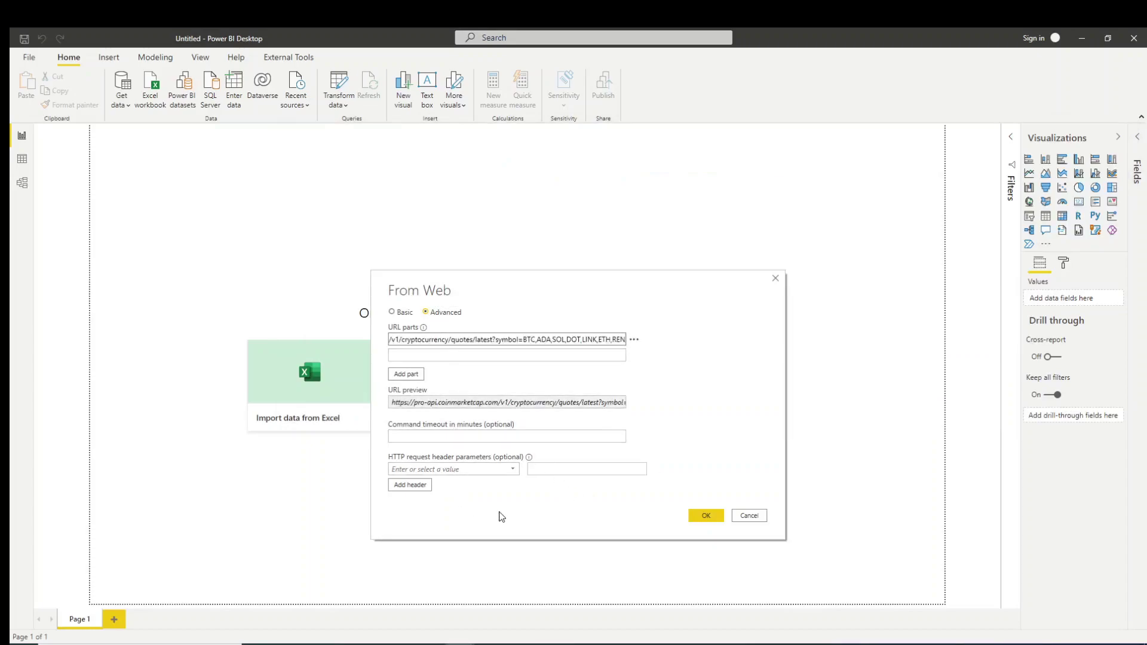
- Copy the header name X-CMC_PRO_API_KEY from Notepad into the HTTP request header parameter of the web import
key(alt+Tab)
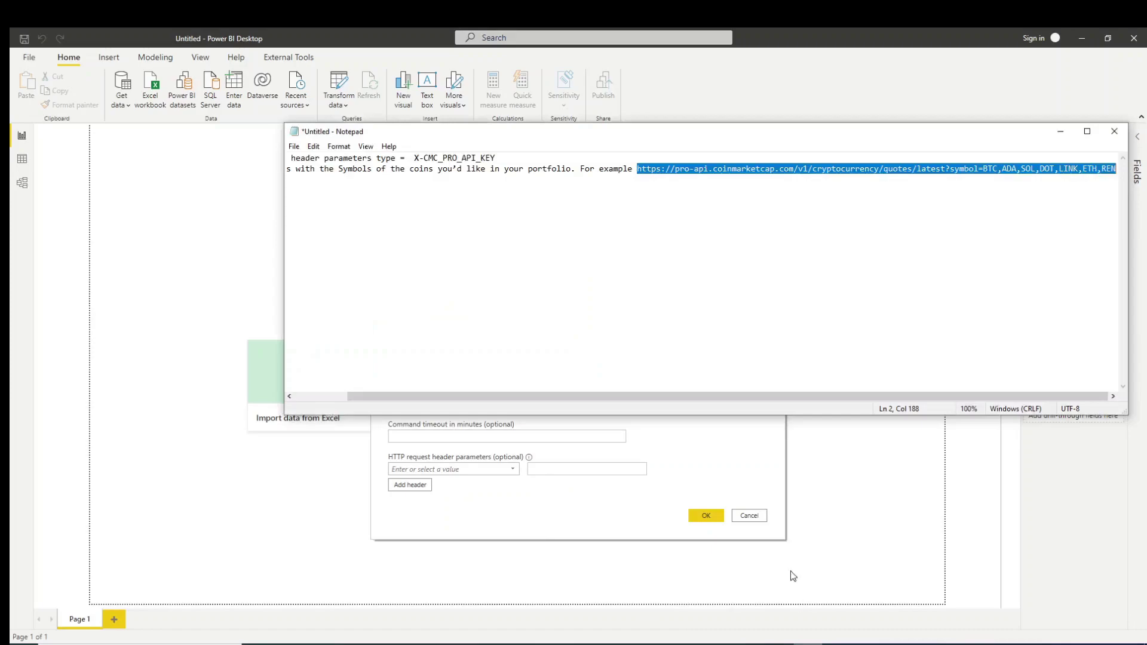
drag(497, 156, 413, 158)
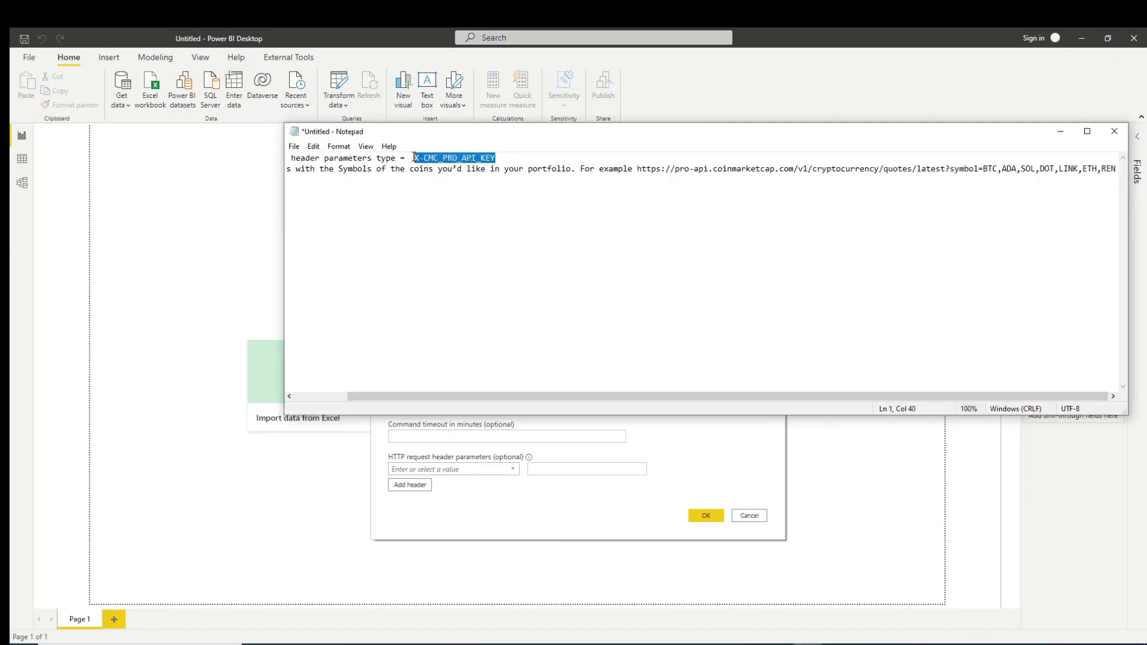
key(ctrl+c)
click(449, 469)
key(ctrl+v)
- Paste the CoinMarketCap API key as the value of the X-CMC_PRO_API_KEY header and load the web source
click(553, 470)
click(316, 644)
click(326, 317)
mouse_move(457, 644)
click(507, 626)
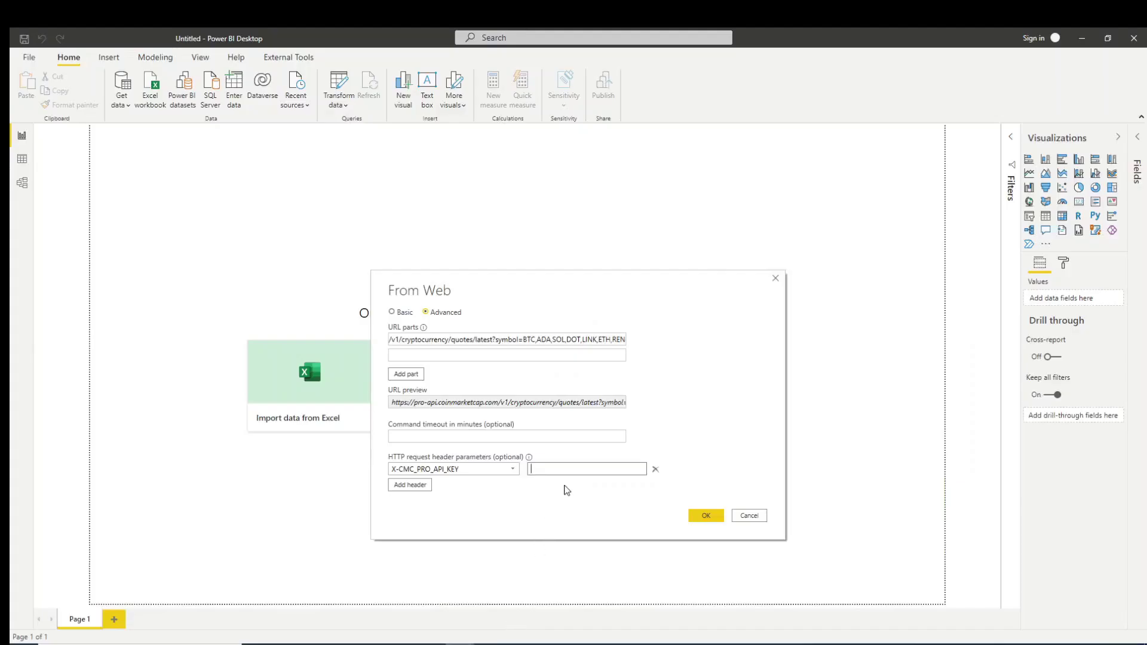
key(ctrl+v)
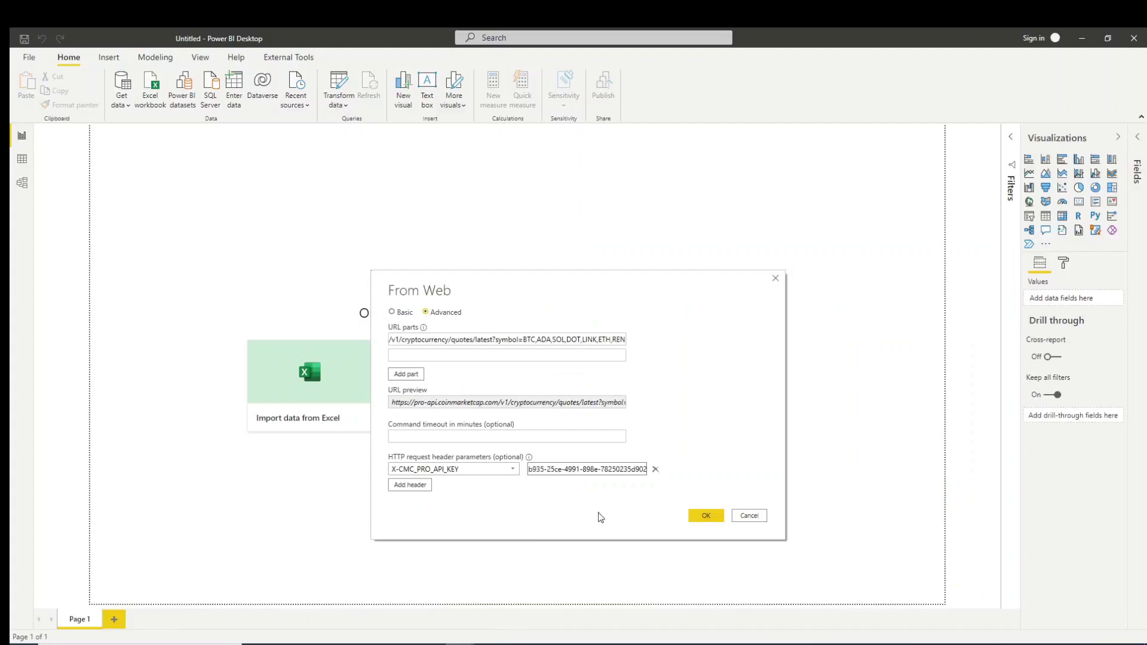
click(707, 517)
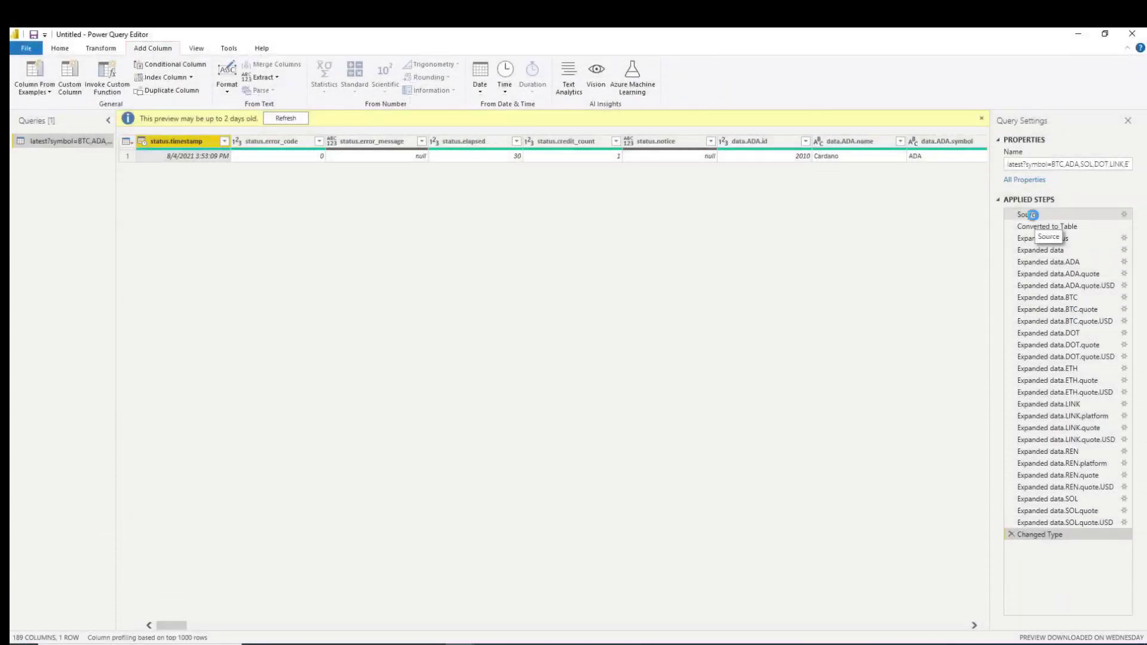
- Return the query to its Source step and convert the nested data record into a table
click(1034, 216)
click(171, 138)
click(635, 366)
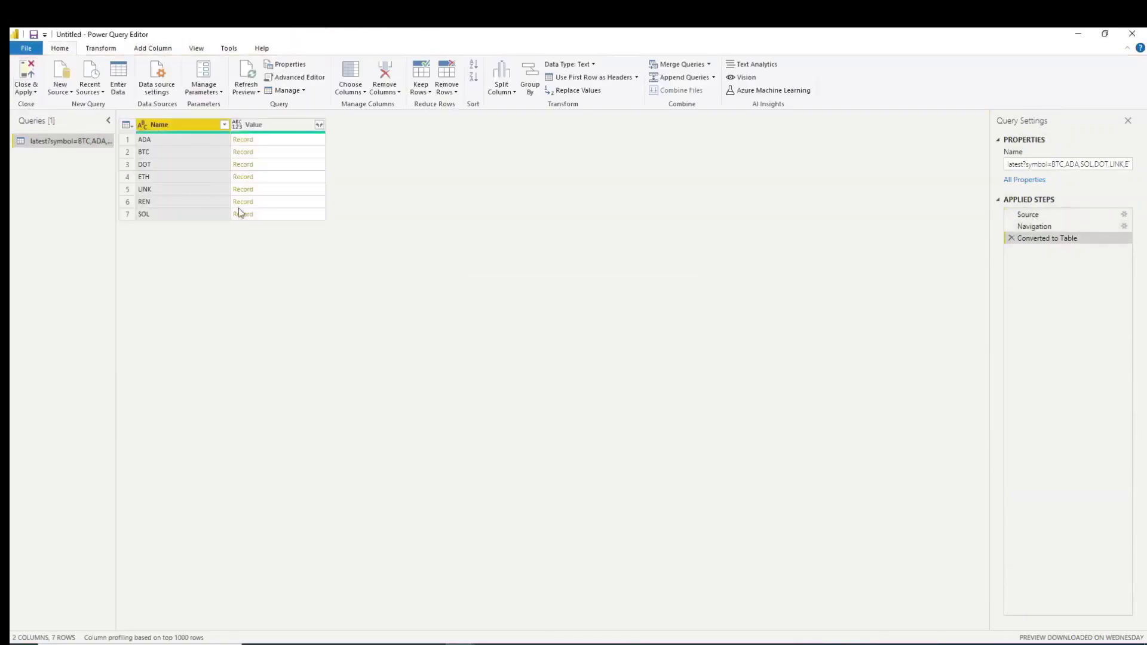
- Choose name, symbol, max_supply, circulating_supply and total_supply in the Value column's expansion options, and load the complete field list
click(319, 124)
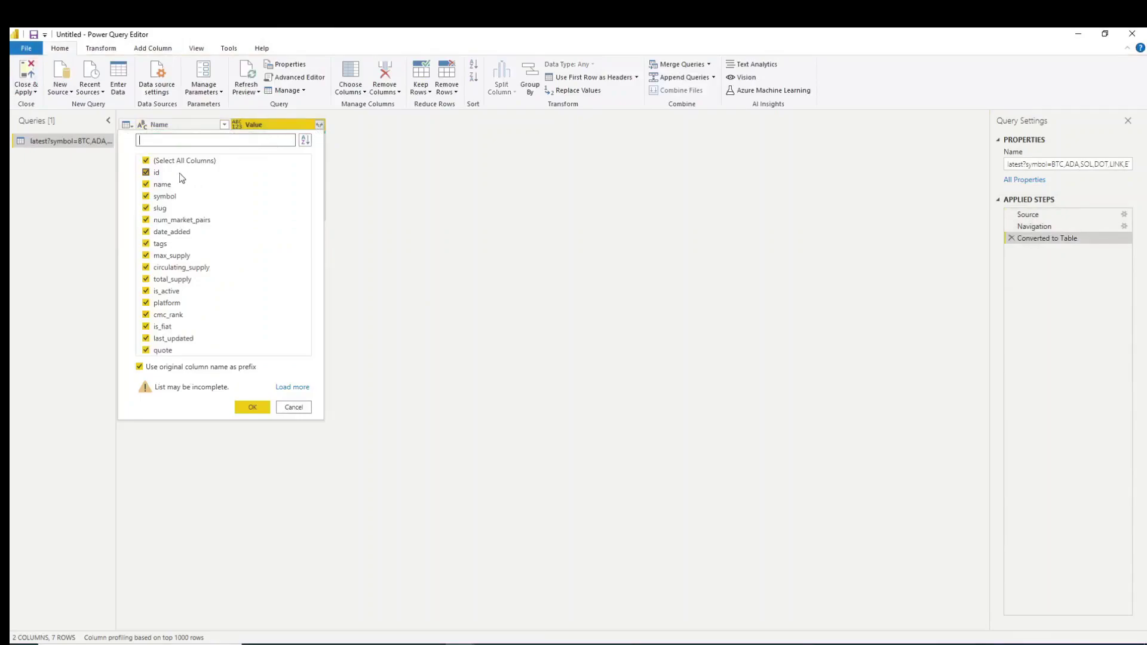
click(145, 160)
click(146, 185)
click(147, 197)
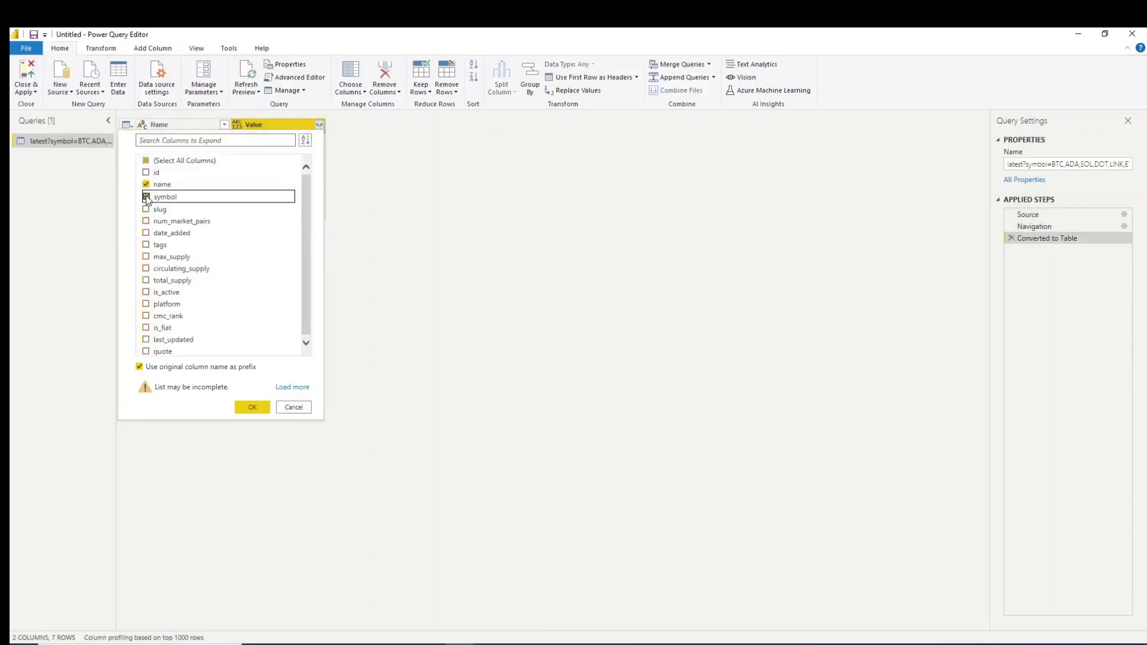
click(146, 257)
click(146, 268)
click(146, 279)
click(292, 387)
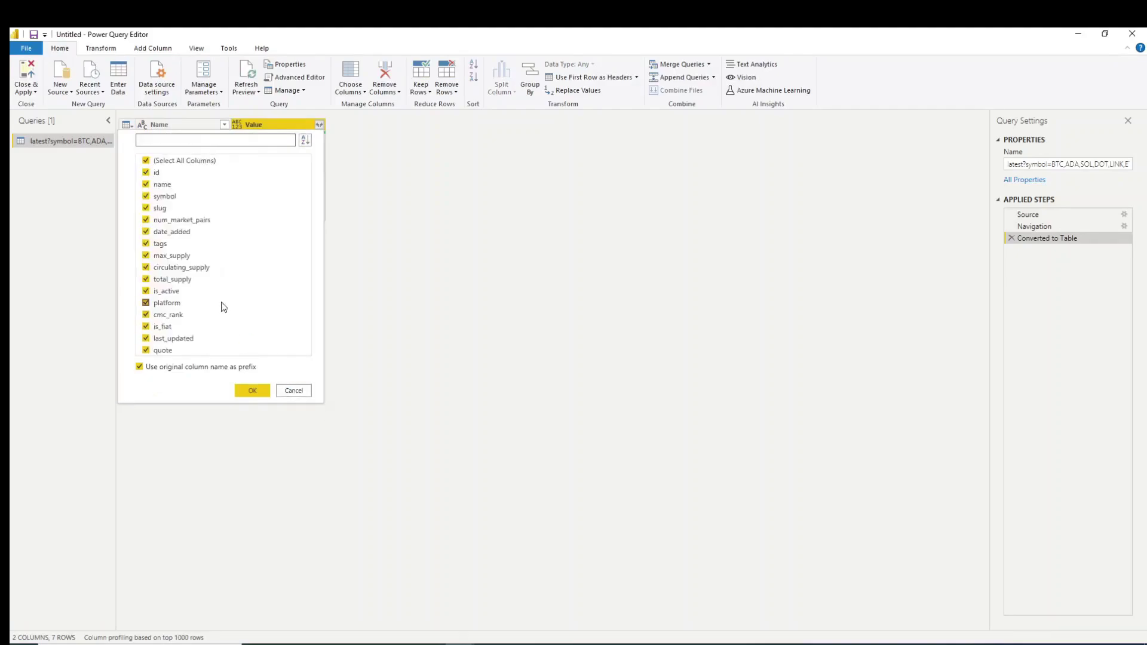
- Expand the Value column into name, symbol, max_supply, circulating_supply, total_supply and quote only, with the original column name as prefix
click(146, 160)
click(146, 184)
click(145, 196)
click(146, 256)
click(146, 268)
click(147, 280)
click(147, 350)
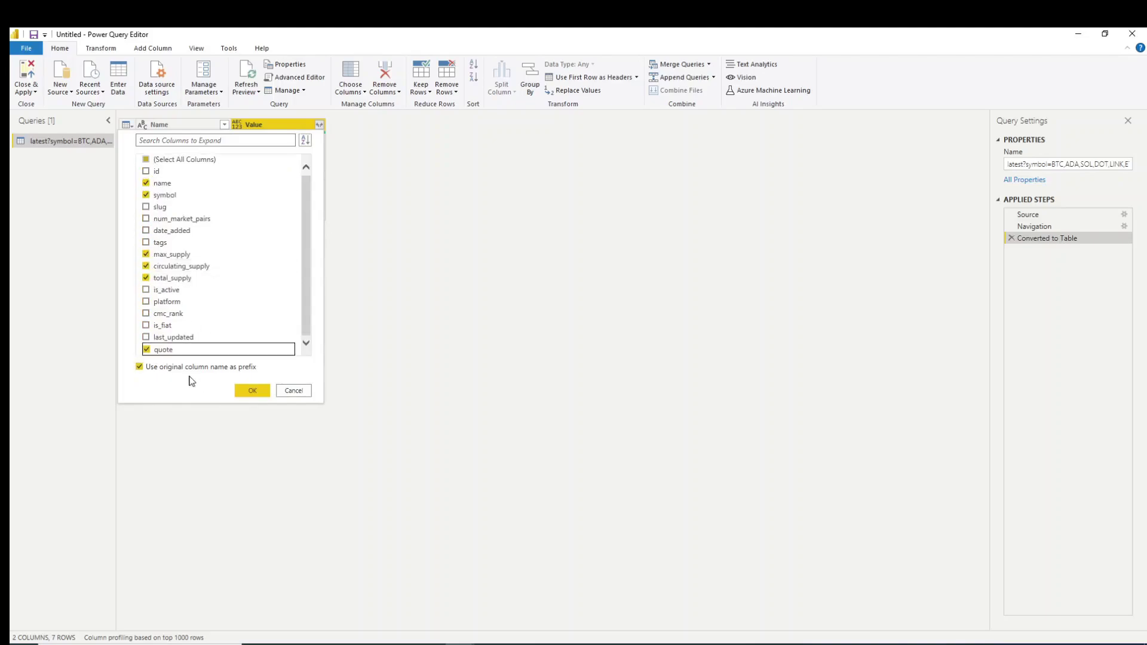
click(248, 390)
- Expand the Value.quote column into its USD record, with the original column name as prefix
click(814, 125)
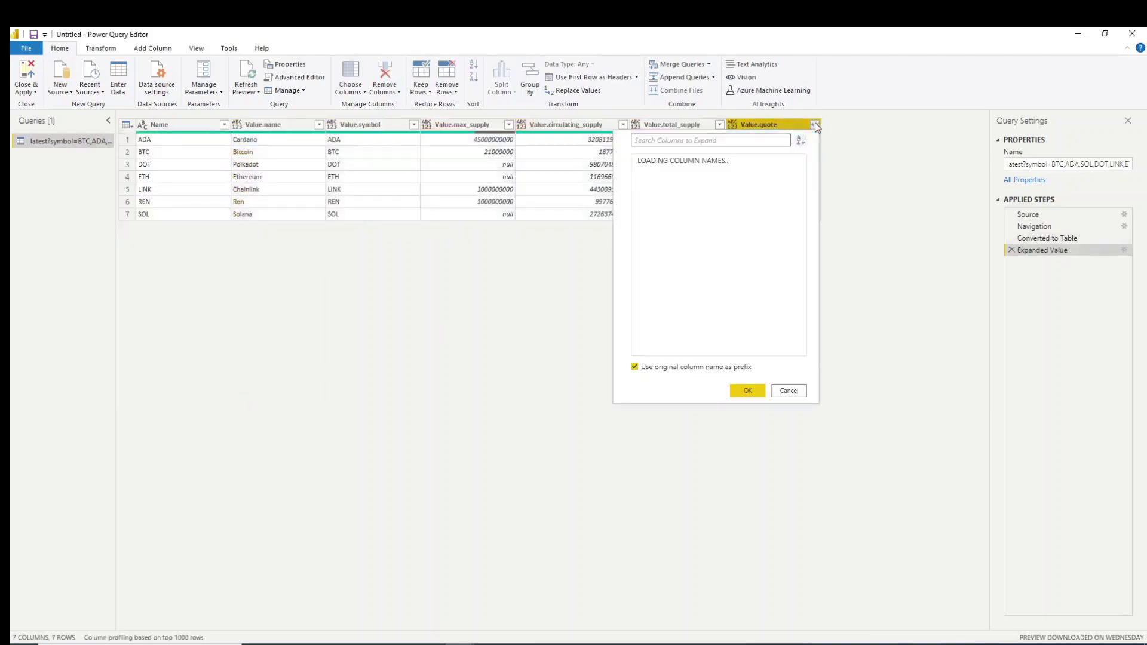
click(788, 245)
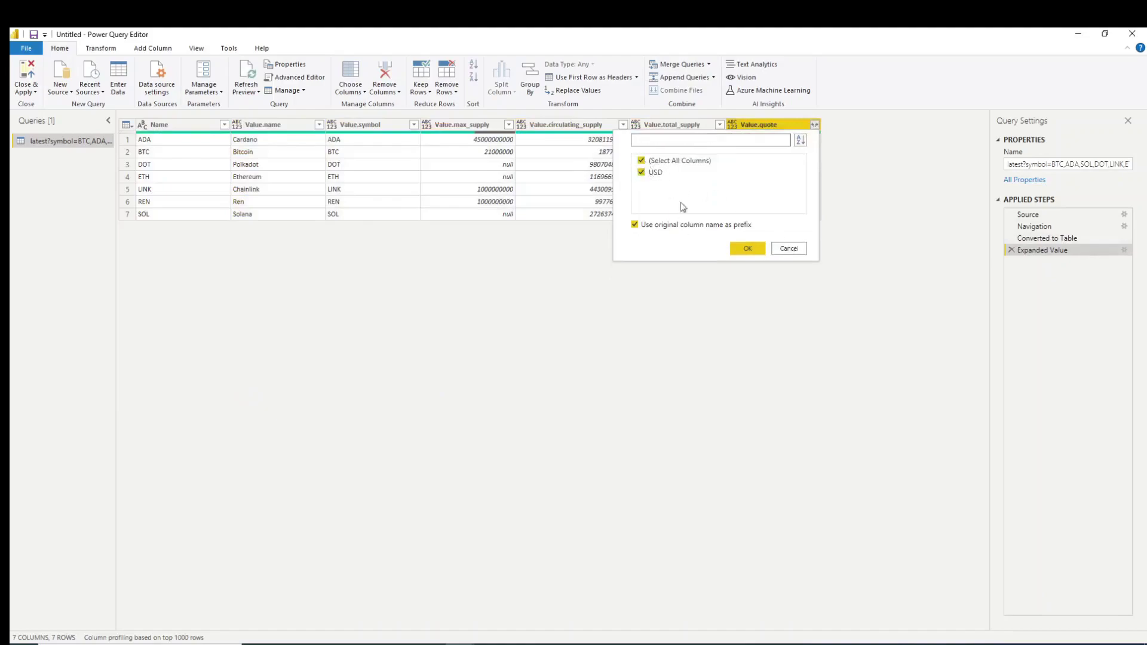
click(747, 249)
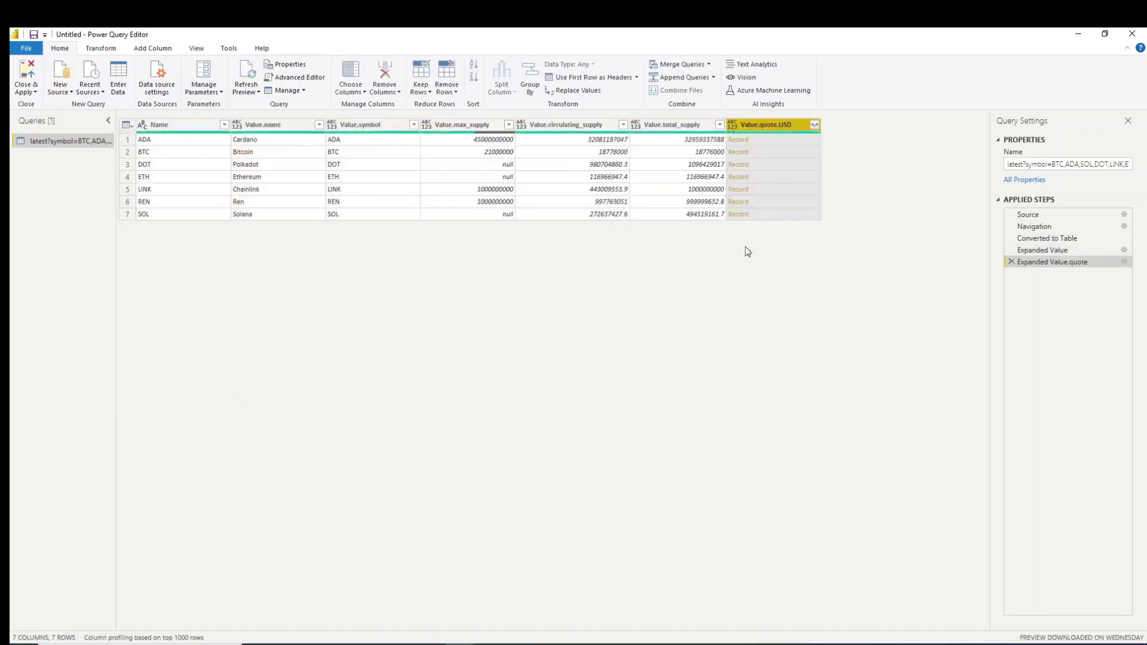
- Expand the Value.quote.USD column into price, volume_24h and market_cap only
click(814, 125)
click(641, 161)
click(642, 173)
click(641, 185)
click(641, 268)
click(747, 335)
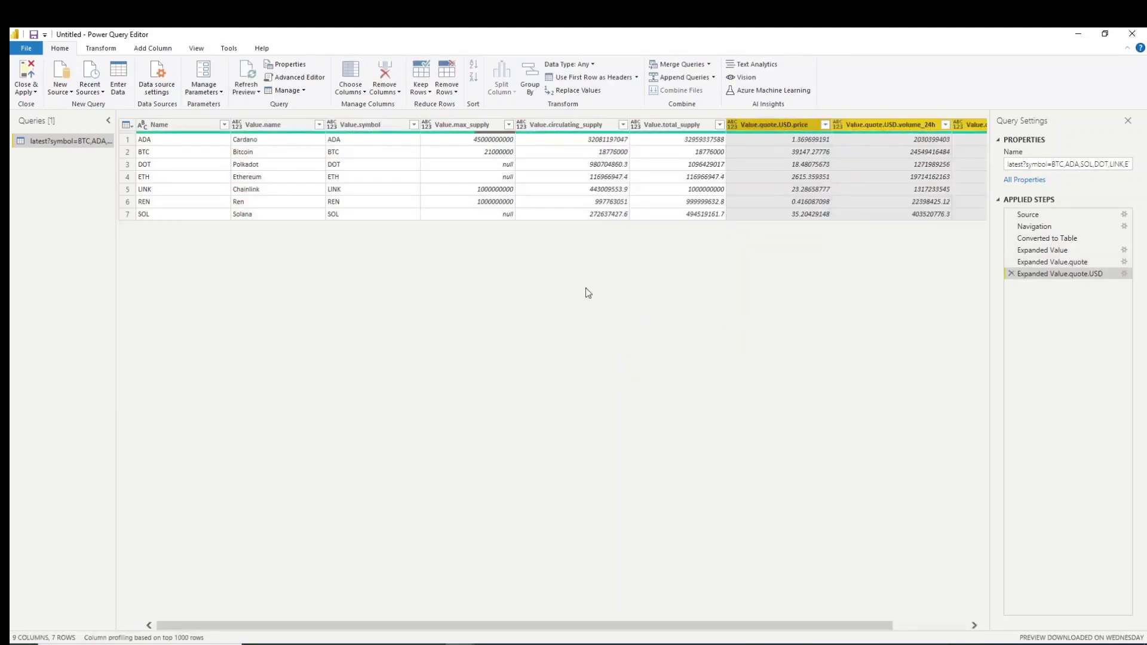
- Rename the first column, which holds the coin tickers, as Symbol and the Value.name column as Name
double_click(171, 124)
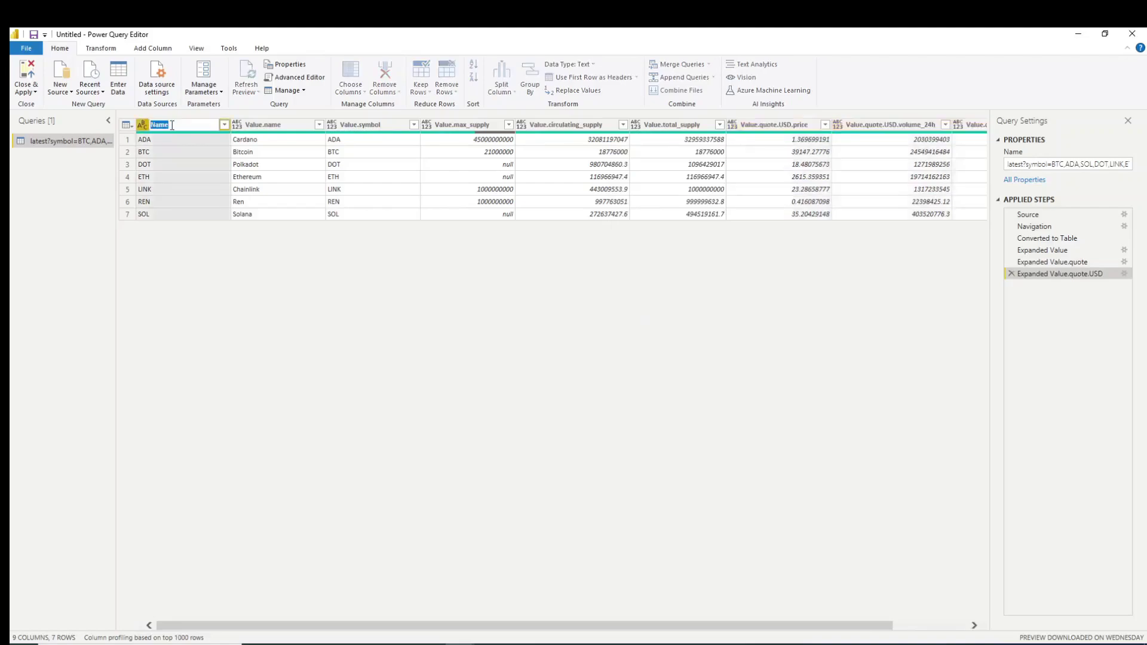
click(171, 125)
text(Symbol)
double_click(275, 126)
text(Name)
key(Return)
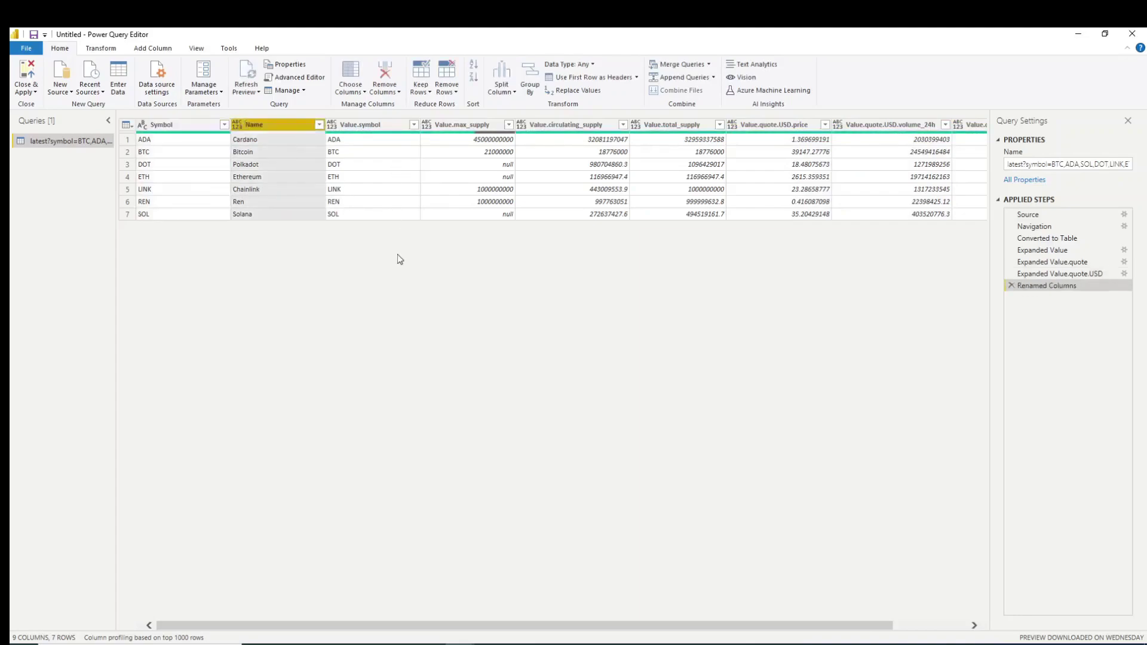
- Remove the duplicate Value.symbol column and rename Value.max_supply as MaxSupply
click(368, 125)
key(Delete)
double_click(368, 124)
text(MaxSupply)
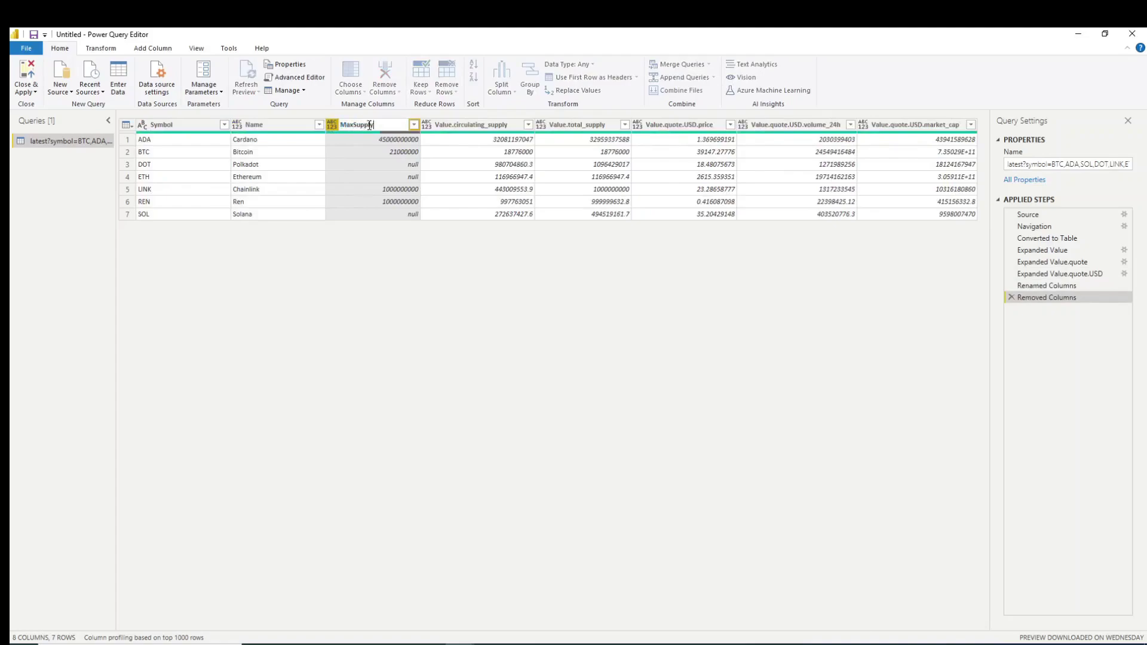
- Rename Value.circulating_supply as CirculatingSupply and Value.total_supply as TotalSupply
double_click(487, 123)
text(cul)
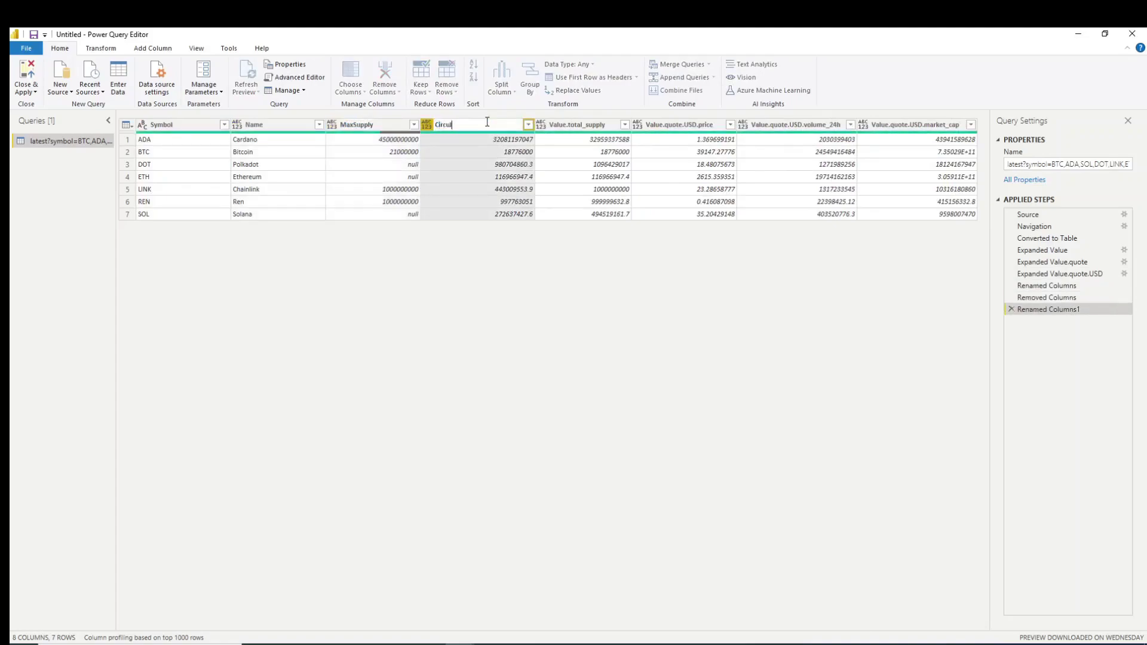
text(irculatingSupply)
key(Return)
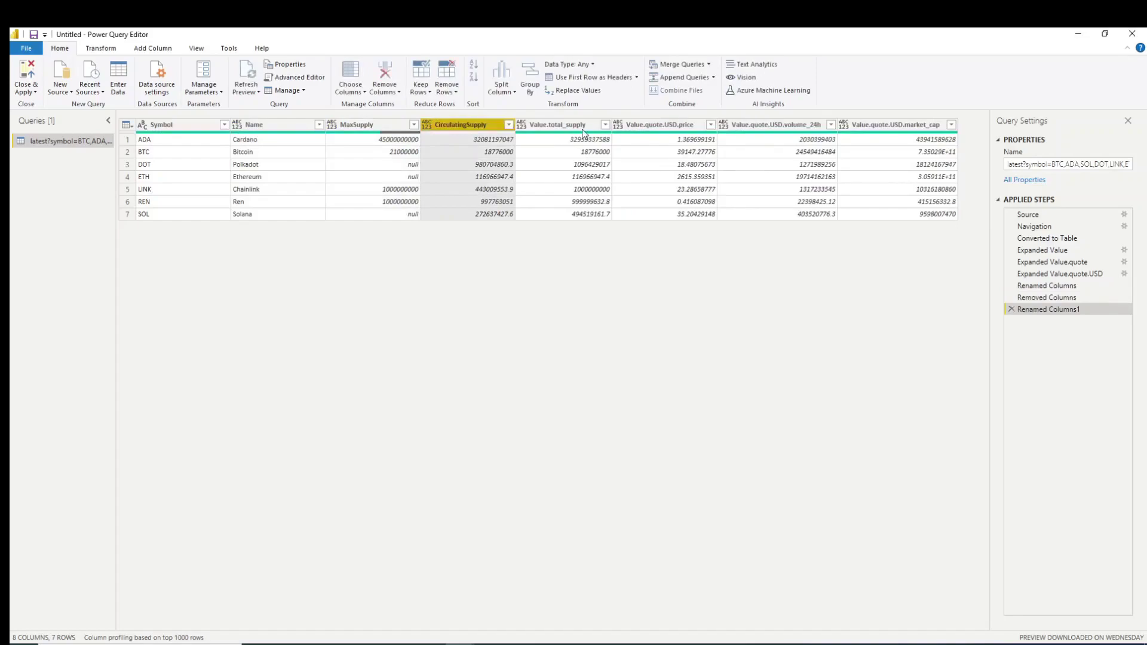
double_click(578, 125)
text(TotalSupply)
- Rename the three USD quote columns for price, volume_24h and market_cap as CurrentPrice, Volume 24h and MarketCap
double_click(650, 125)
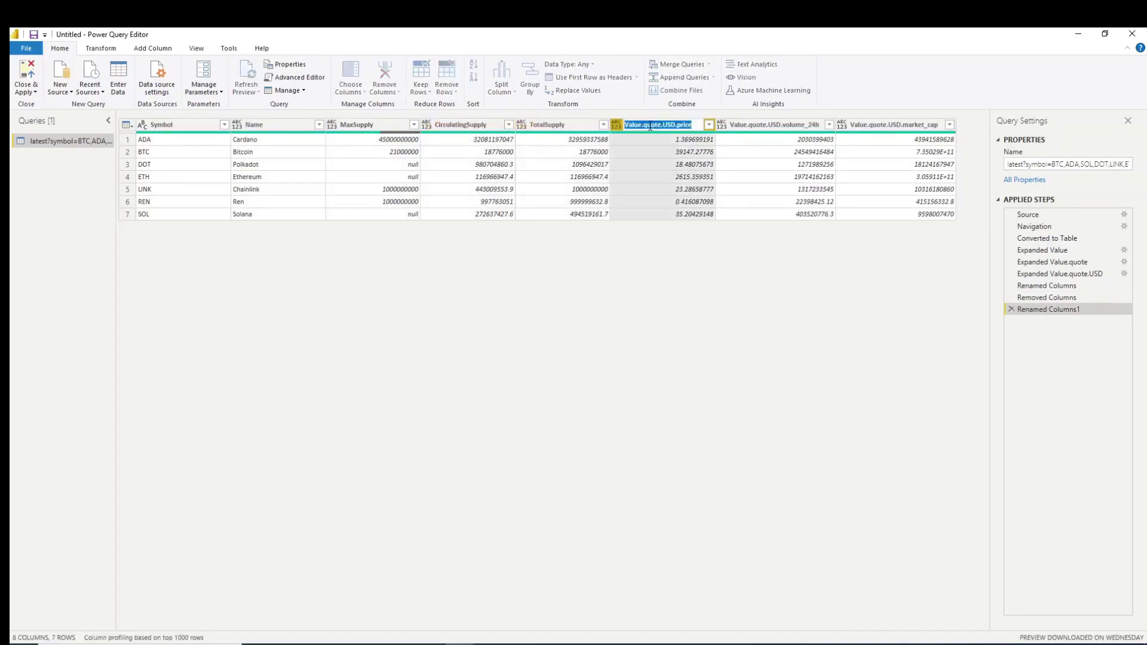
text(CurrentPrice)
key(Return)
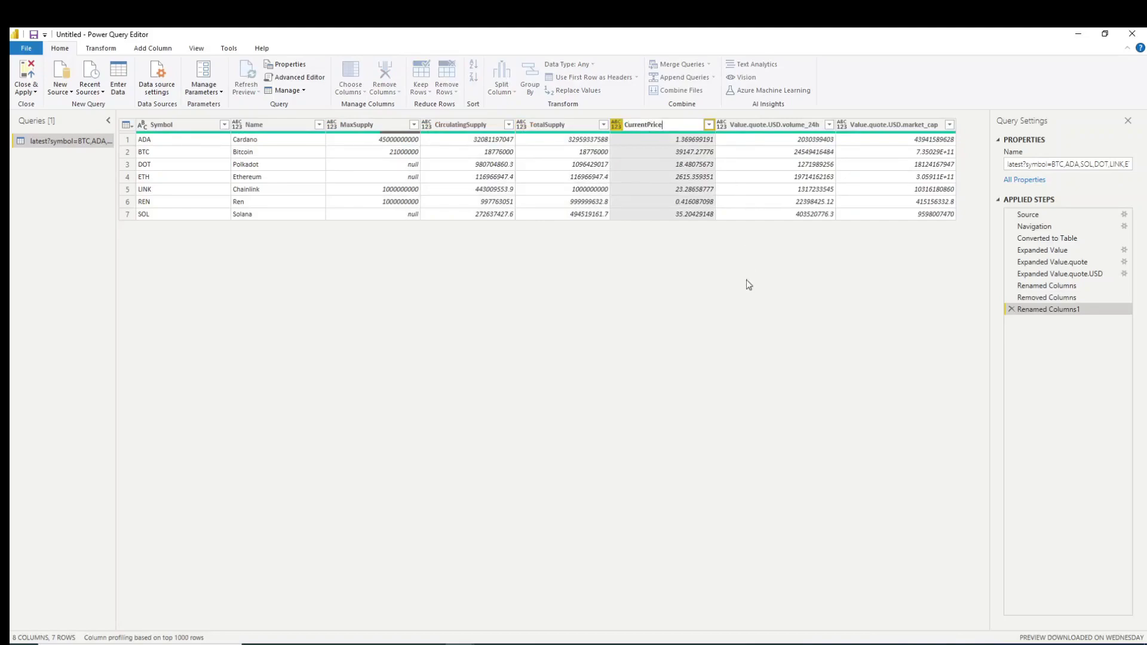
double_click(751, 125)
text(Volume)
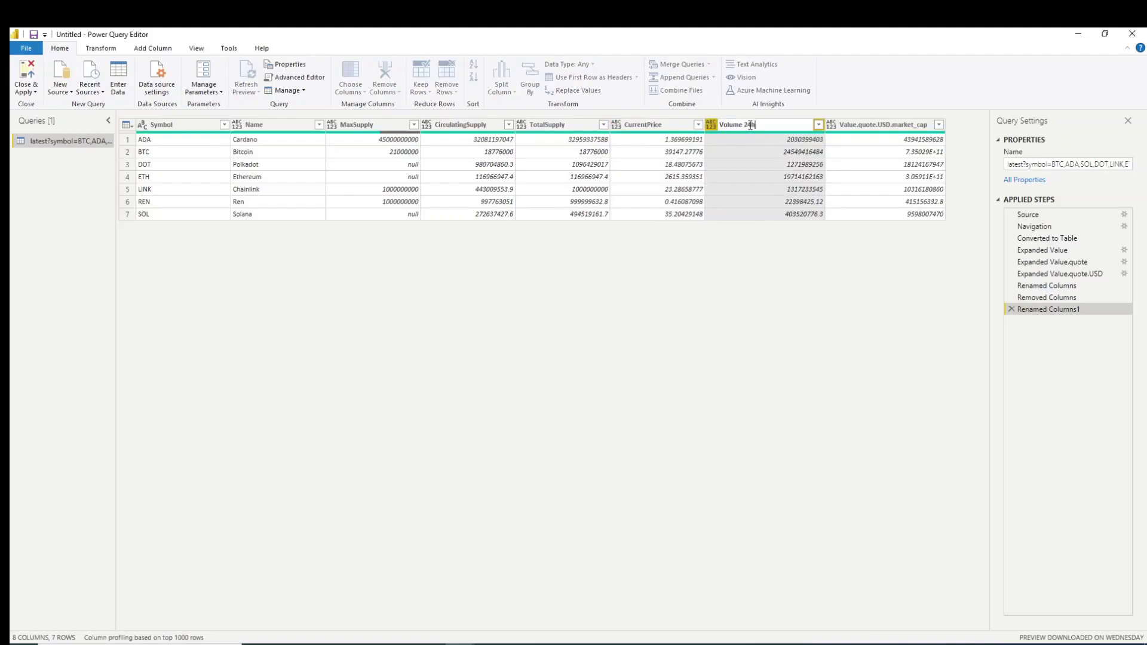
key(Return)
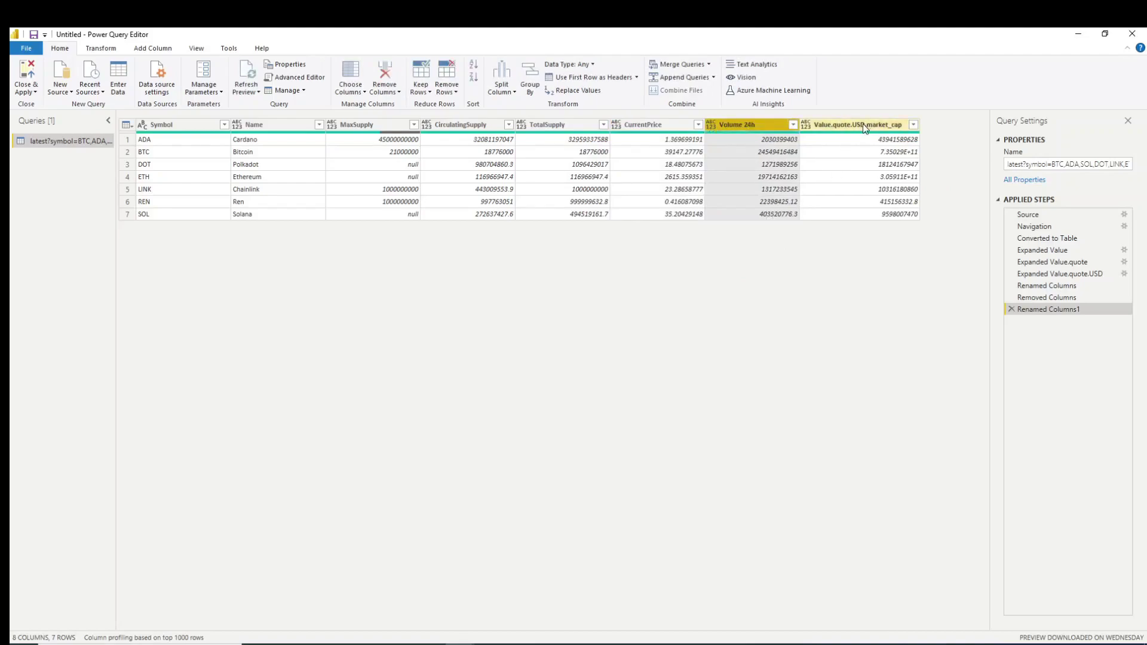
double_click(863, 124)
text(MarketCap)
key(Return)
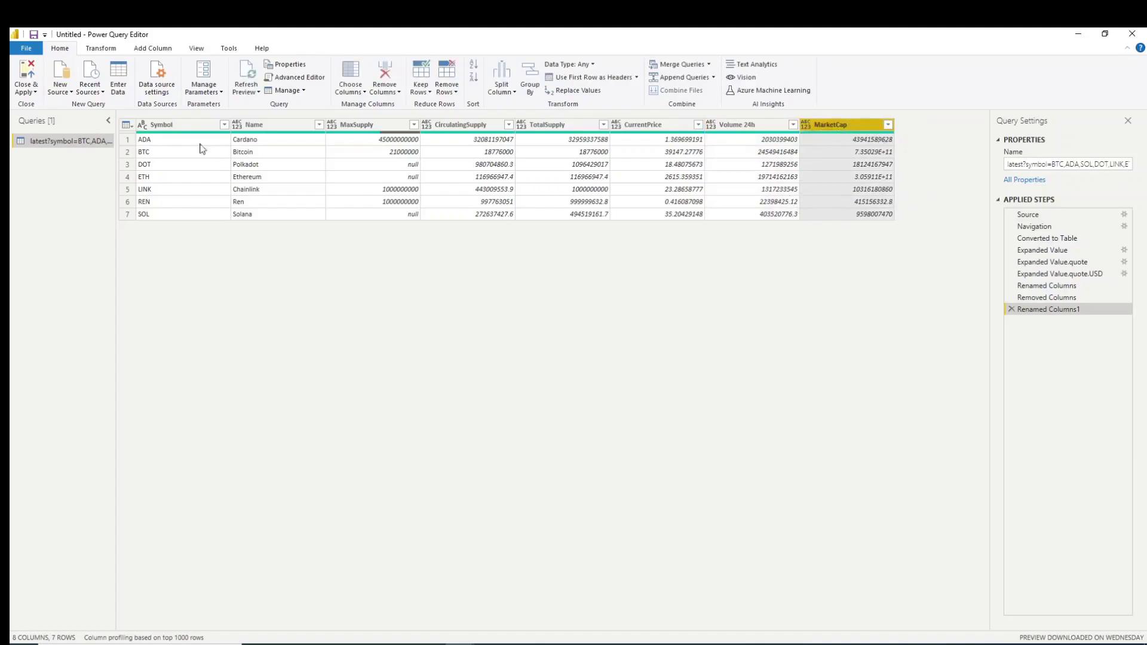
- Set the data type of Name to Text, and of MaxSupply and CirculatingSupply to Whole Number
click(237, 125)
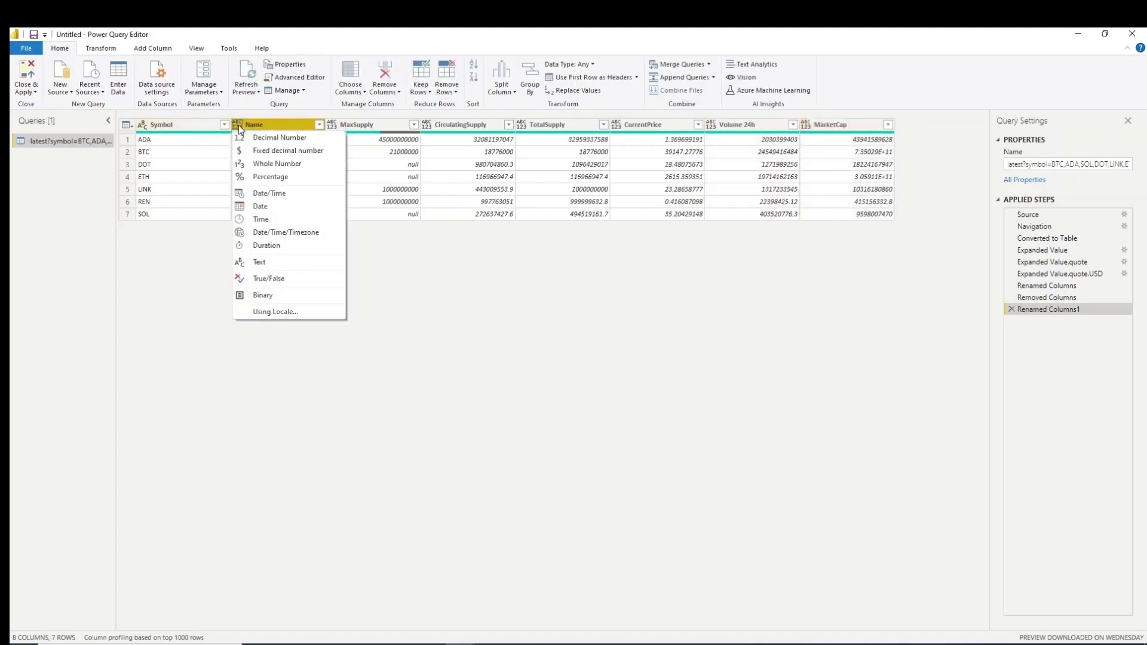
click(284, 263)
click(331, 124)
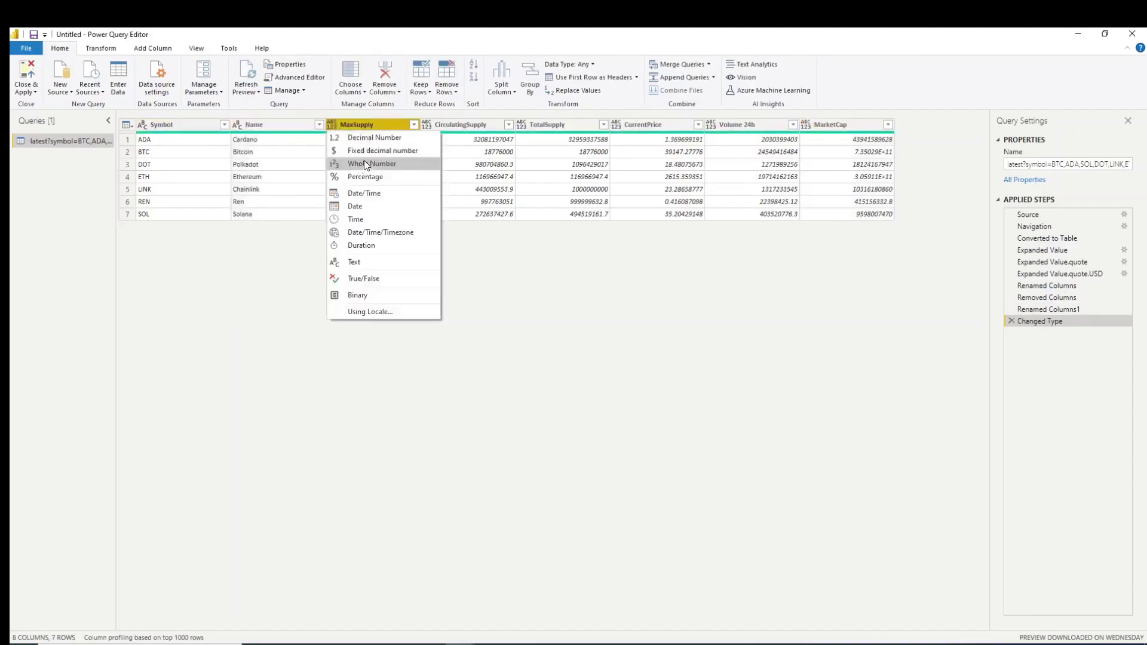
click(367, 163)
click(426, 124)
click(531, 164)
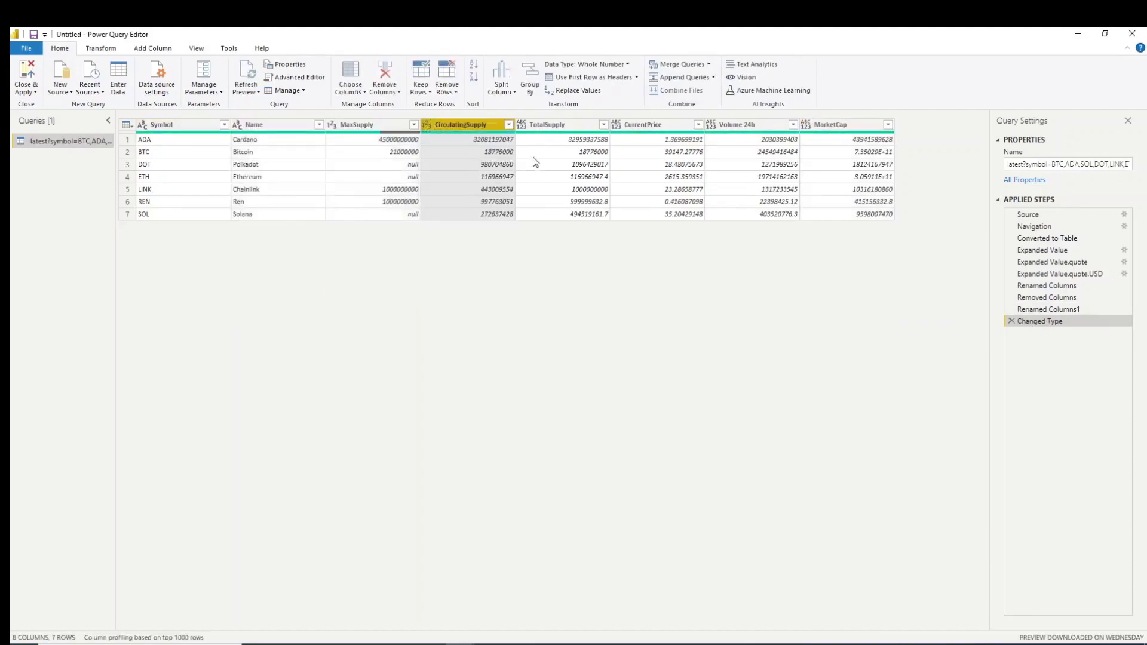
- Set the data type of TotalSupply, Volume 24h and MarketCap to Whole Number, and of CurrentPrice to Decimal Number
click(521, 124)
click(550, 163)
click(616, 124)
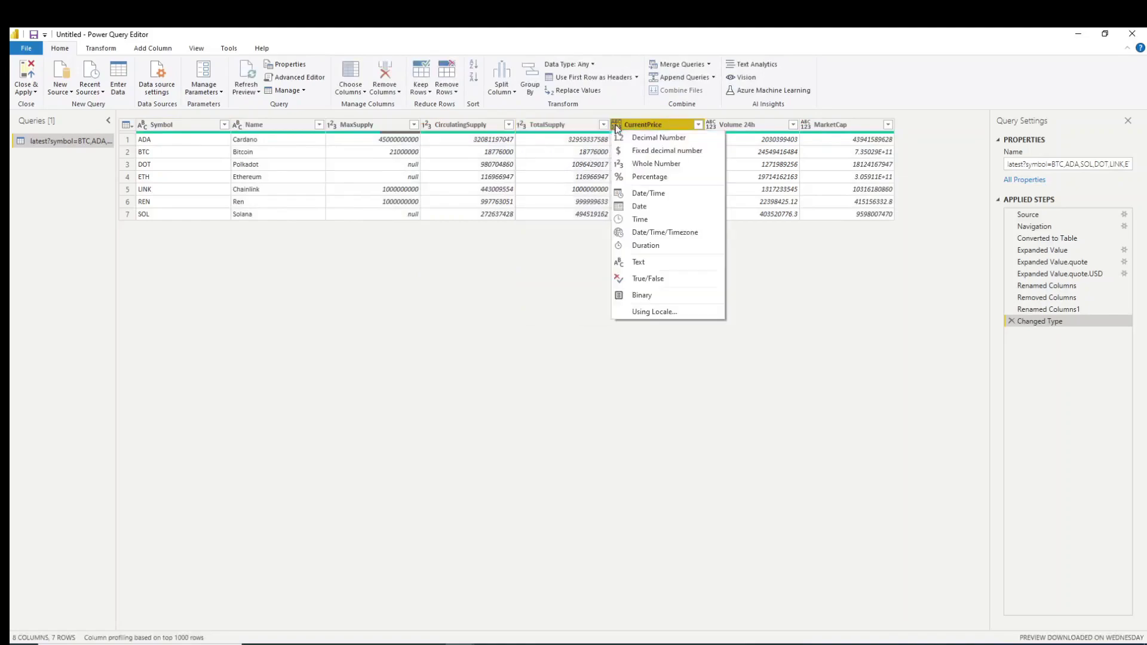
click(657, 138)
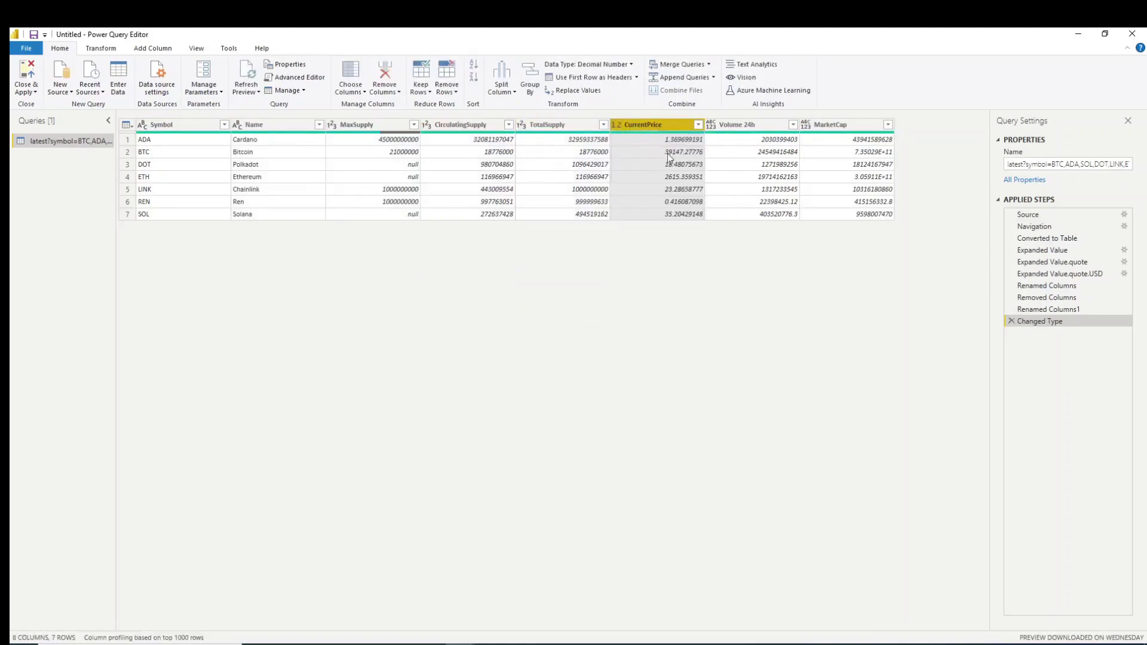
click(711, 125)
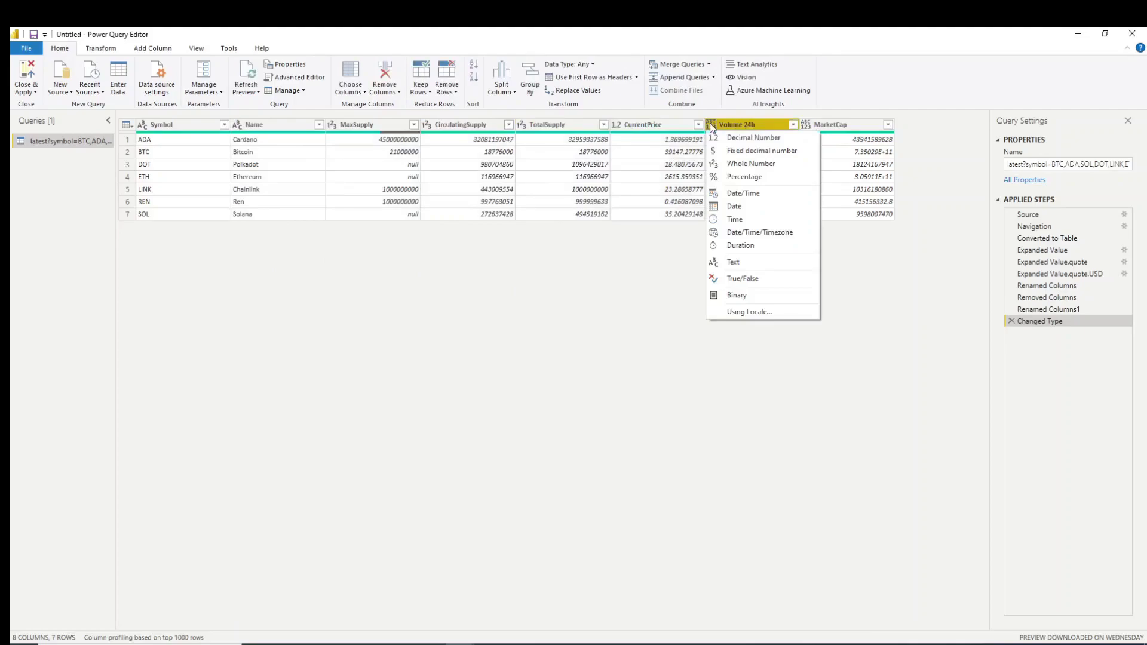
click(734, 165)
click(806, 125)
click(820, 163)
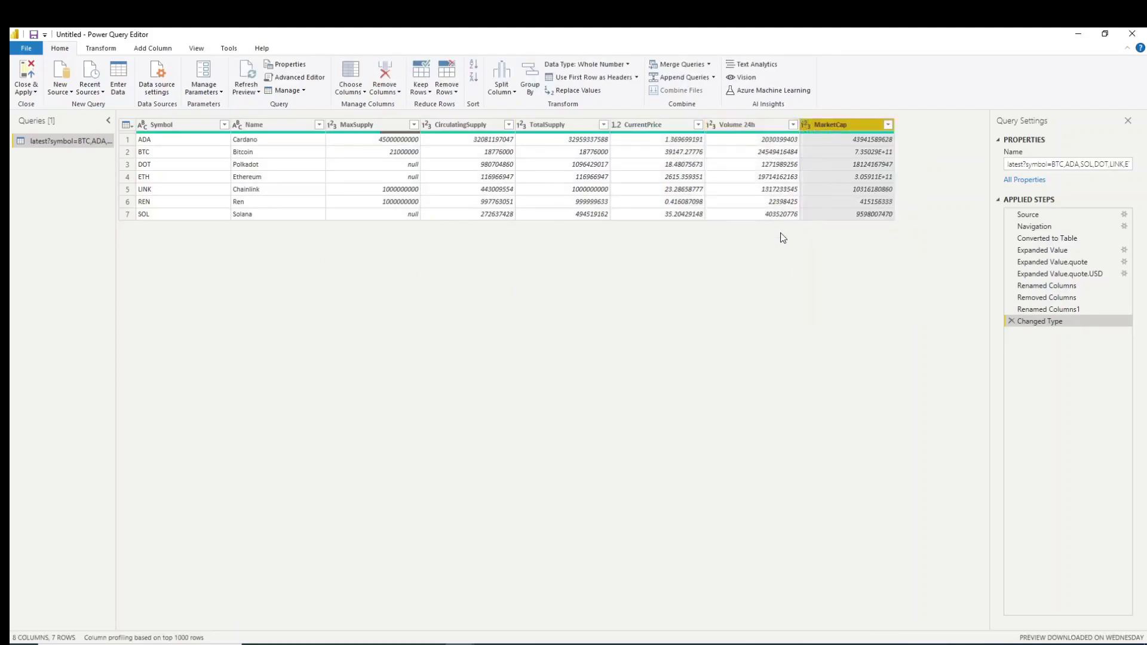
- Start a new column from examples based on all columns and name it CoinsBought
click(145, 51)
click(51, 92)
click(60, 104)
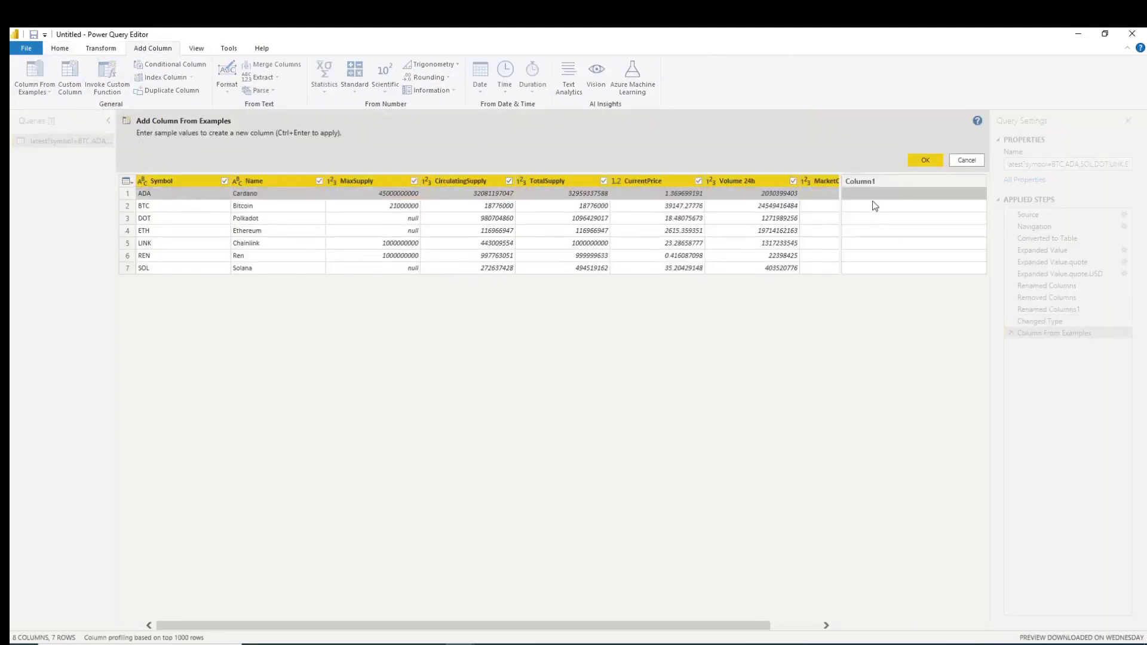
double_click(872, 183)
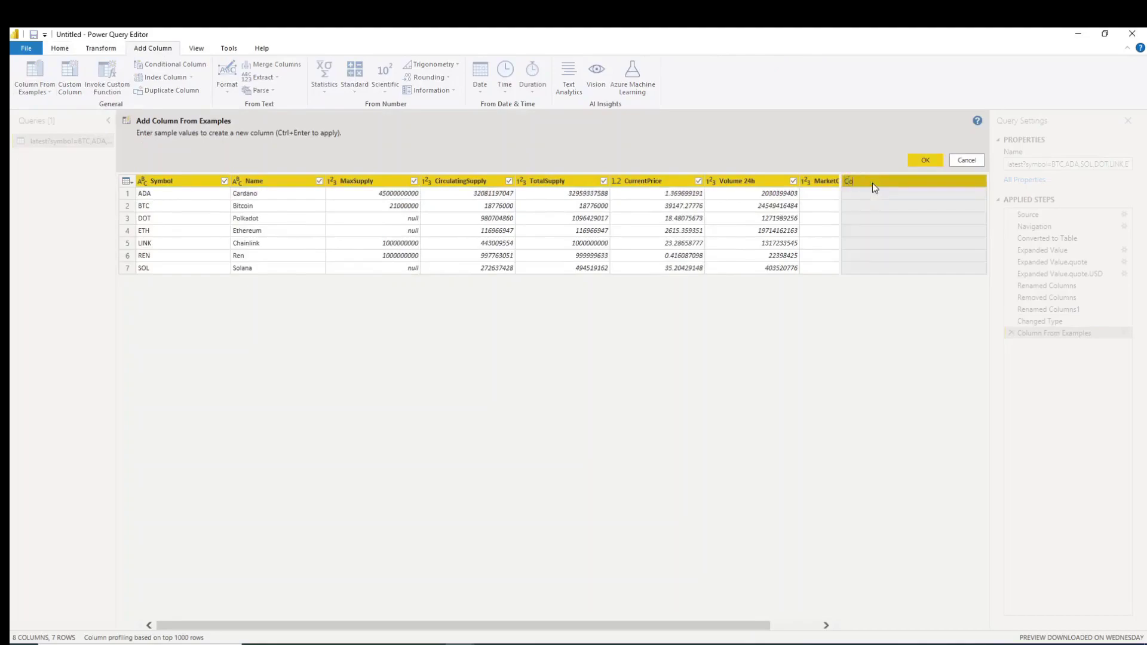
key(Return)
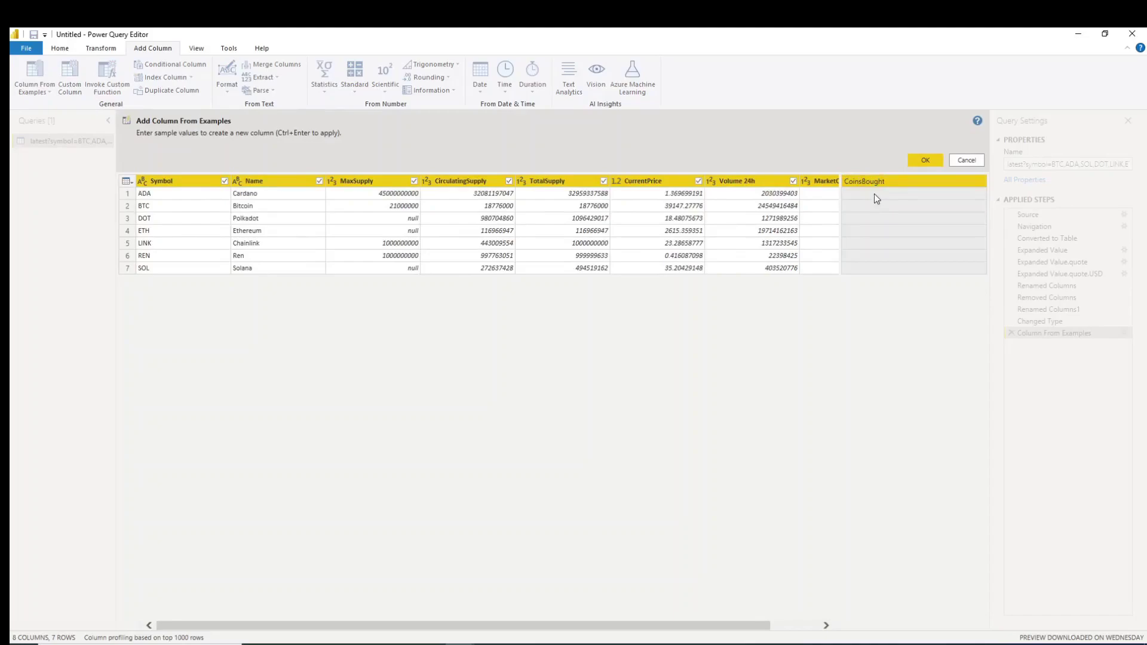
- Enter the CoinsBought sample values 6123 for ADA, 0.35 for BTC and 125 for DOT
click(874, 194)
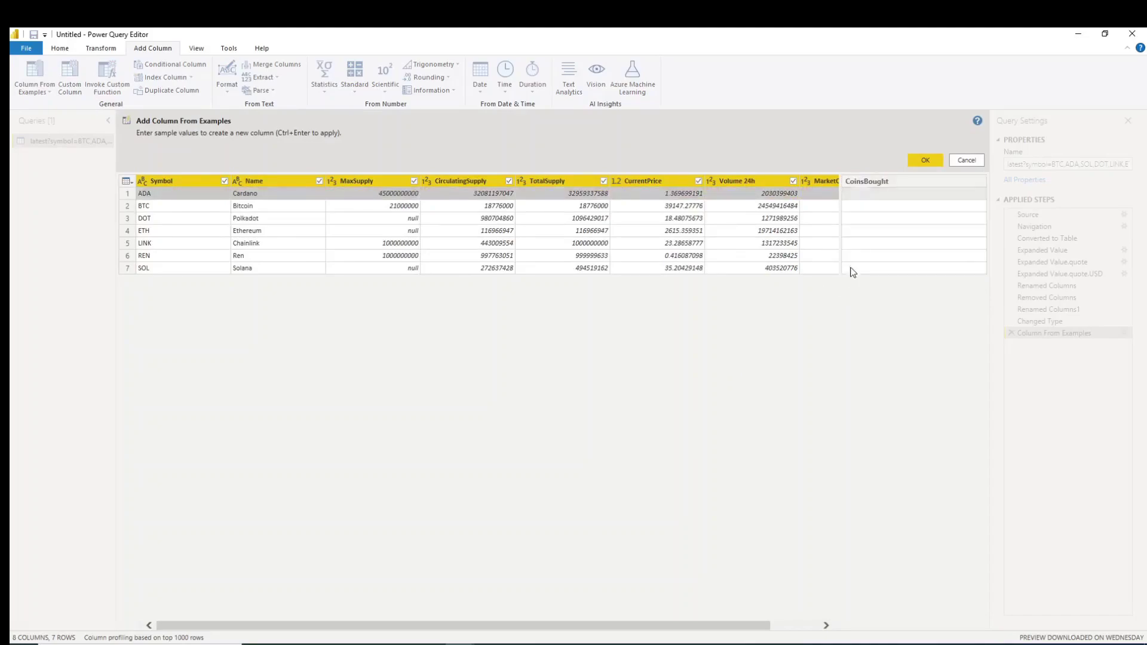
text(6123)
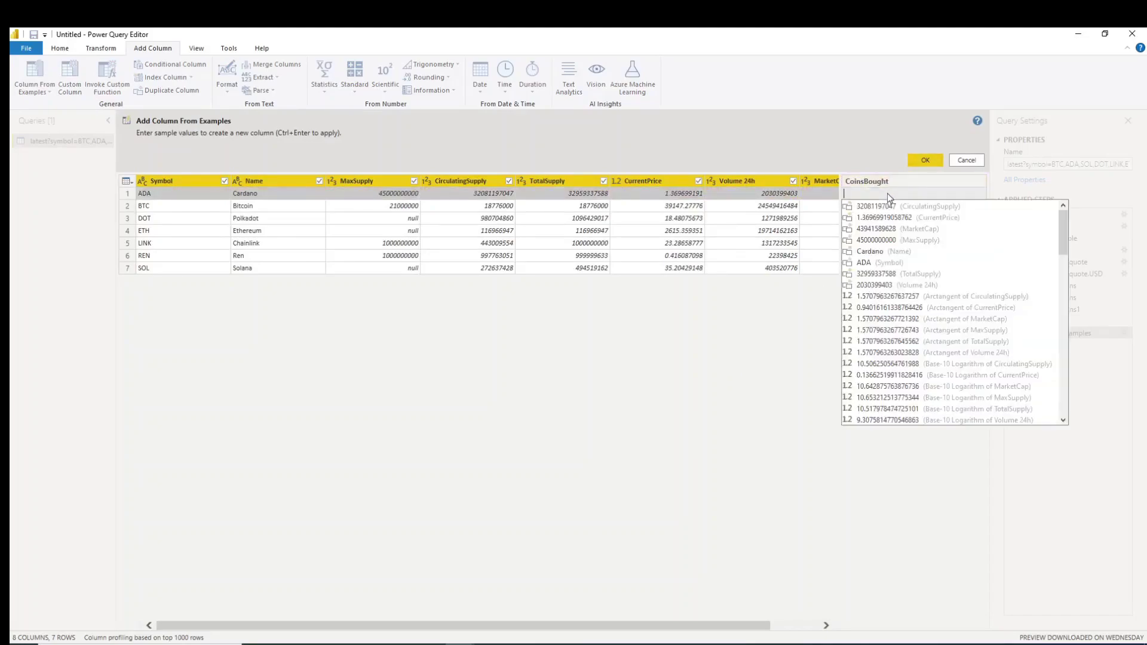
key(Return)
click(872, 207)
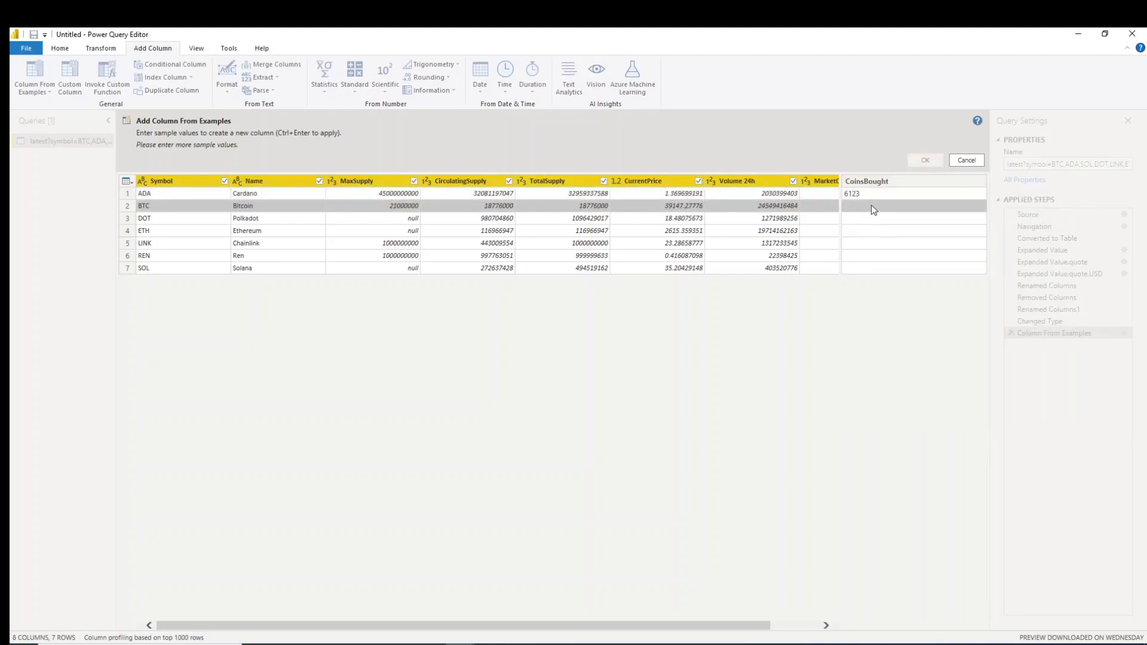
text(0.35)
click(856, 217)
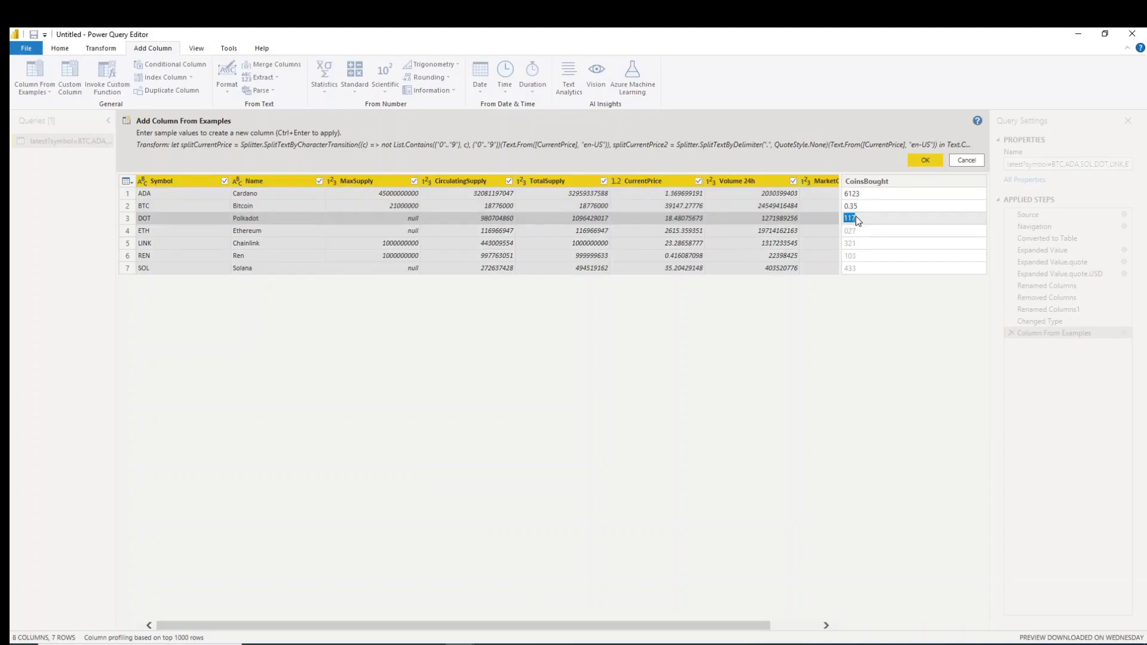
text(125)
- Enter CoinsBought values 14 for ETH, 670 for LINK, 750 for REN and 34 for SOL, and add the column to the table
click(870, 233)
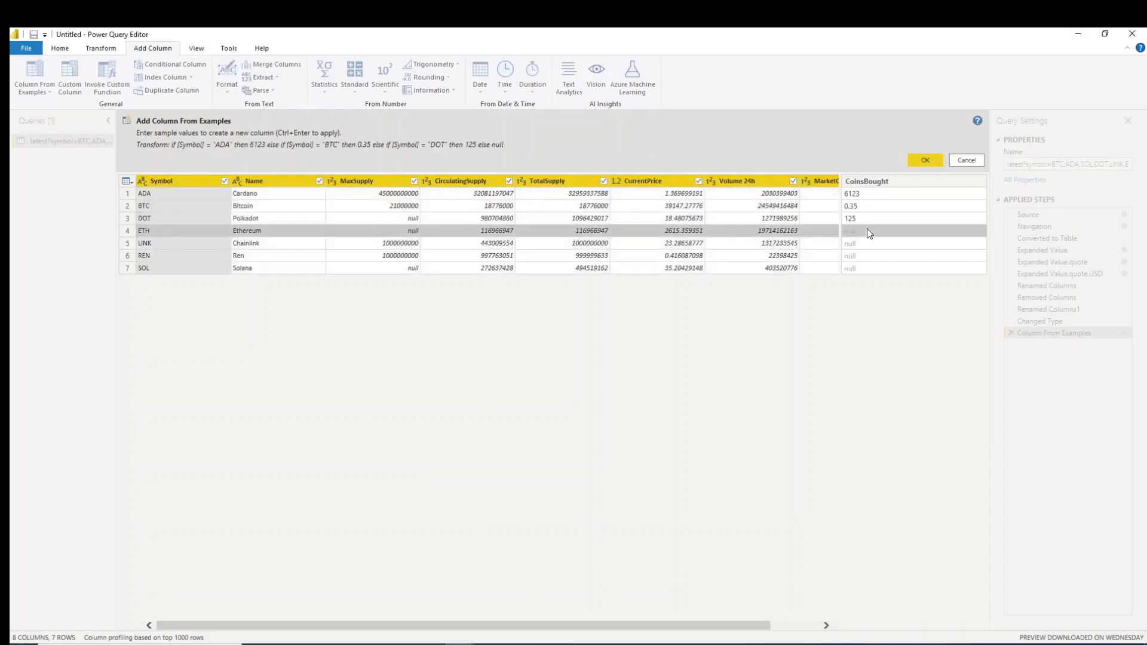
text(14)
click(862, 242)
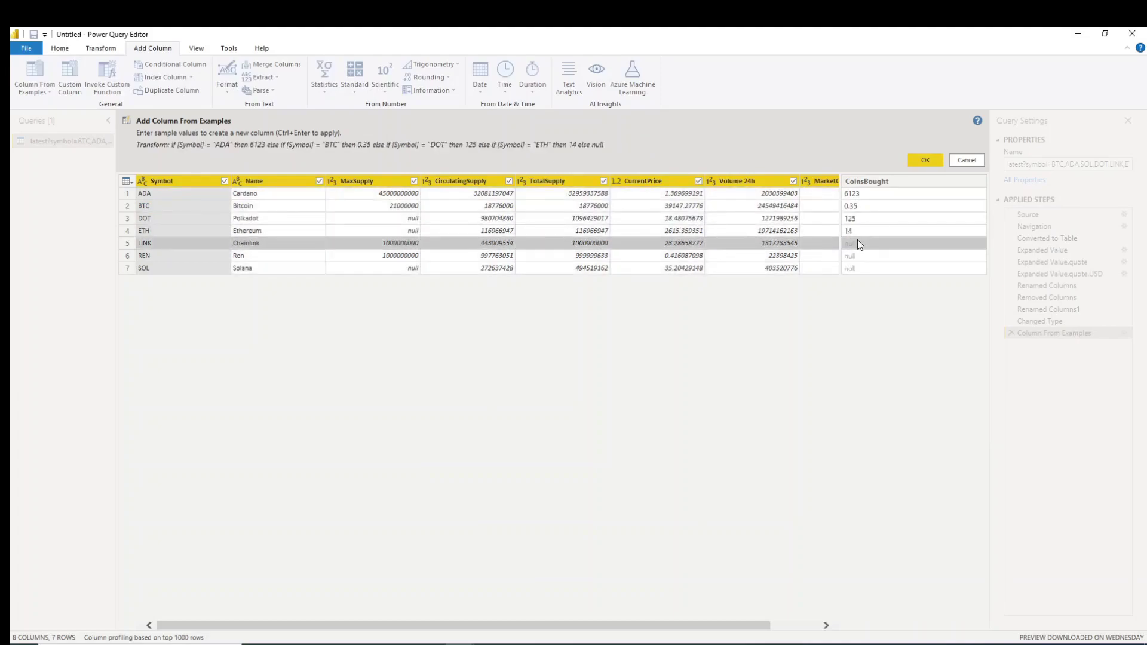
text(670)
click(855, 255)
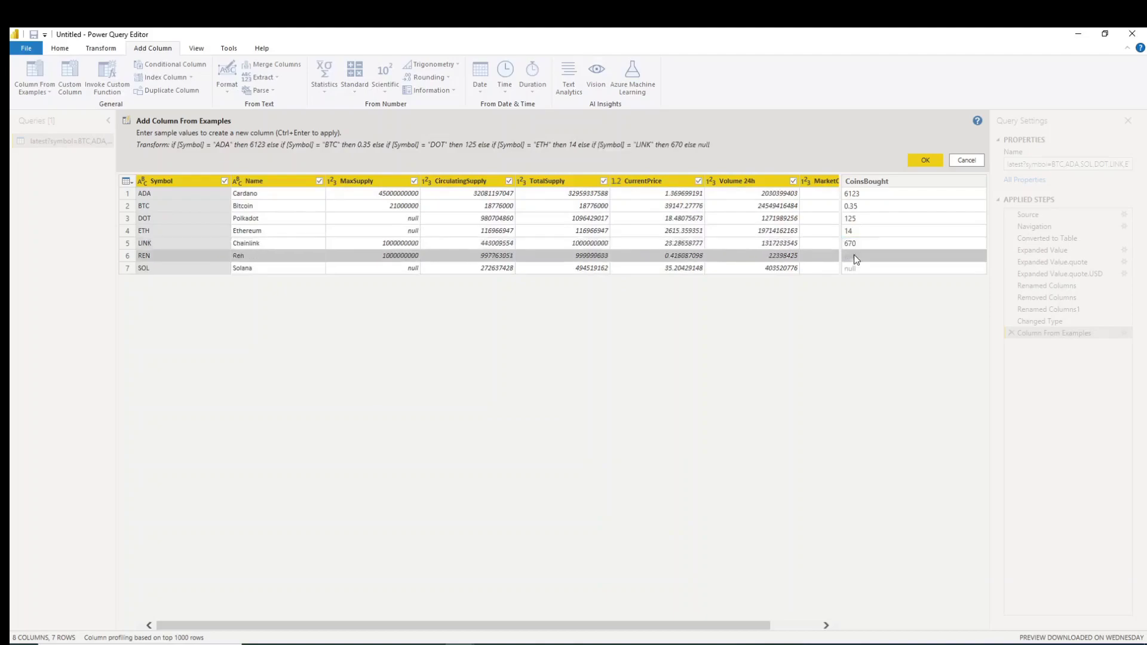
text(750)
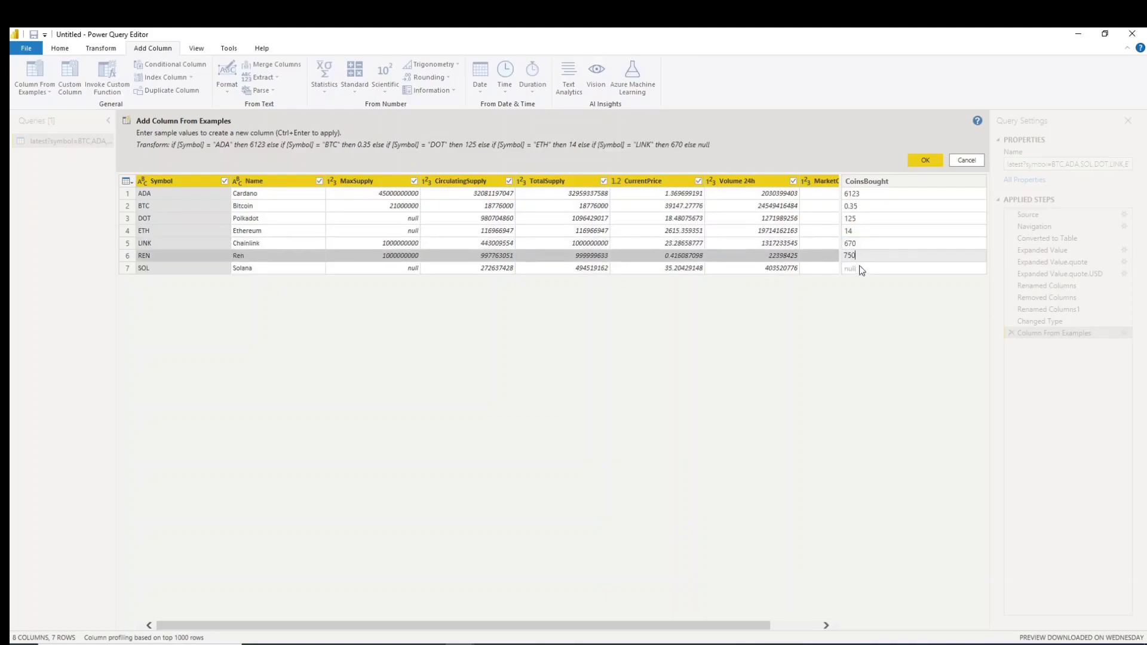
click(856, 269)
text(34)
click(924, 160)
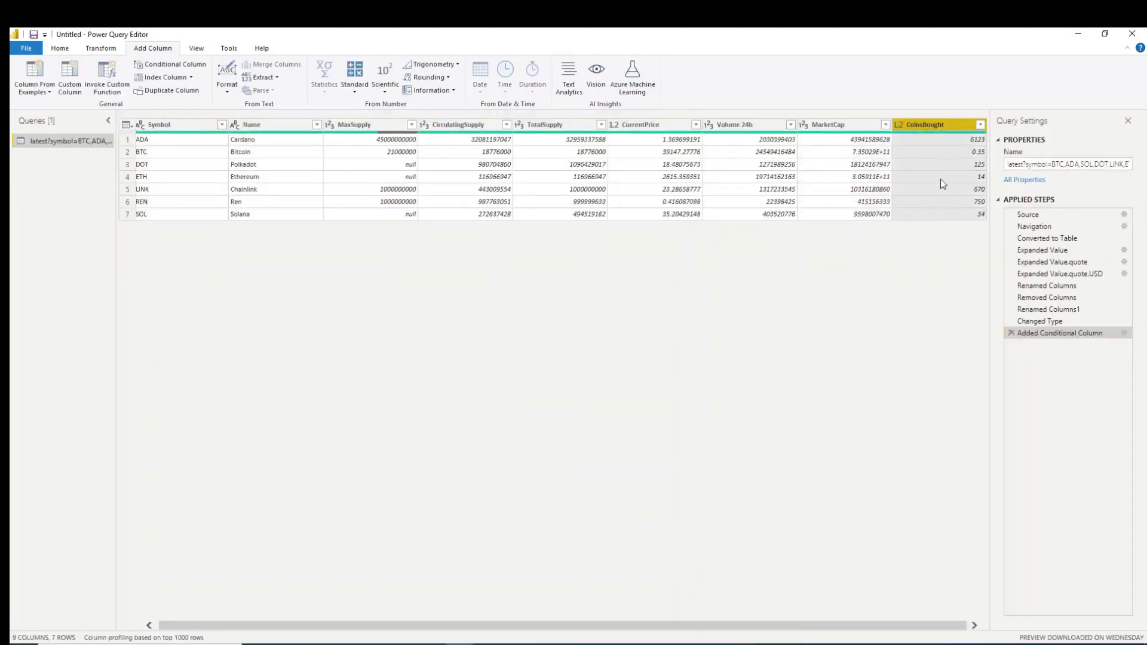
- Start another column from examples based on all columns and name it Dollars Spent
click(35, 92)
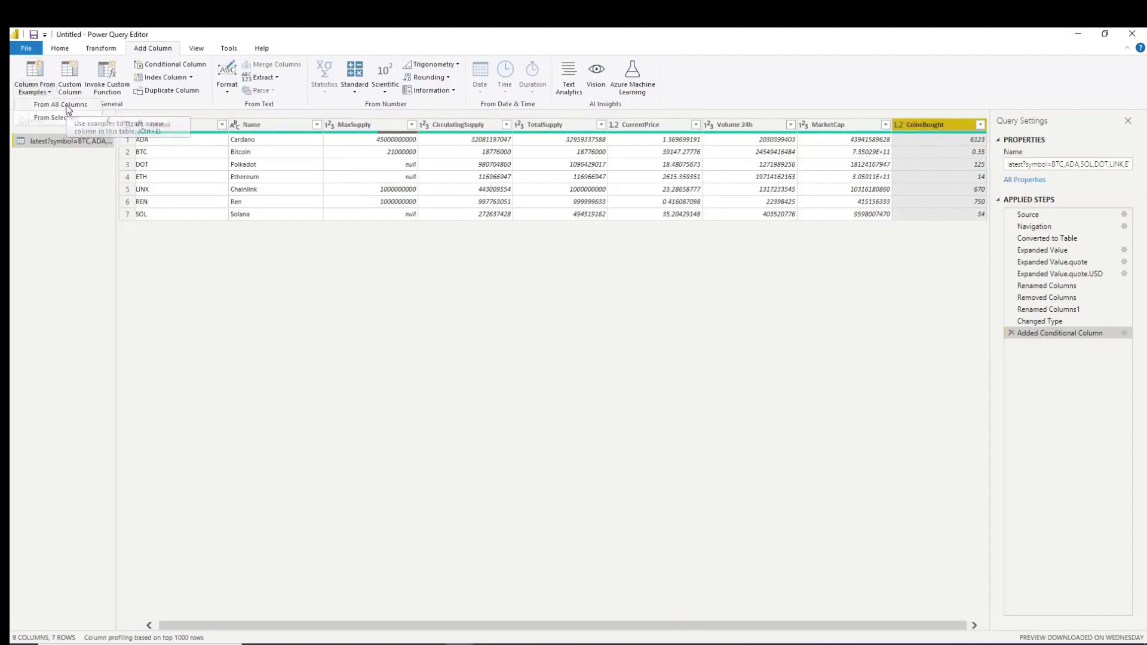
click(37, 110)
double_click(859, 180)
text(Dollars Spent)
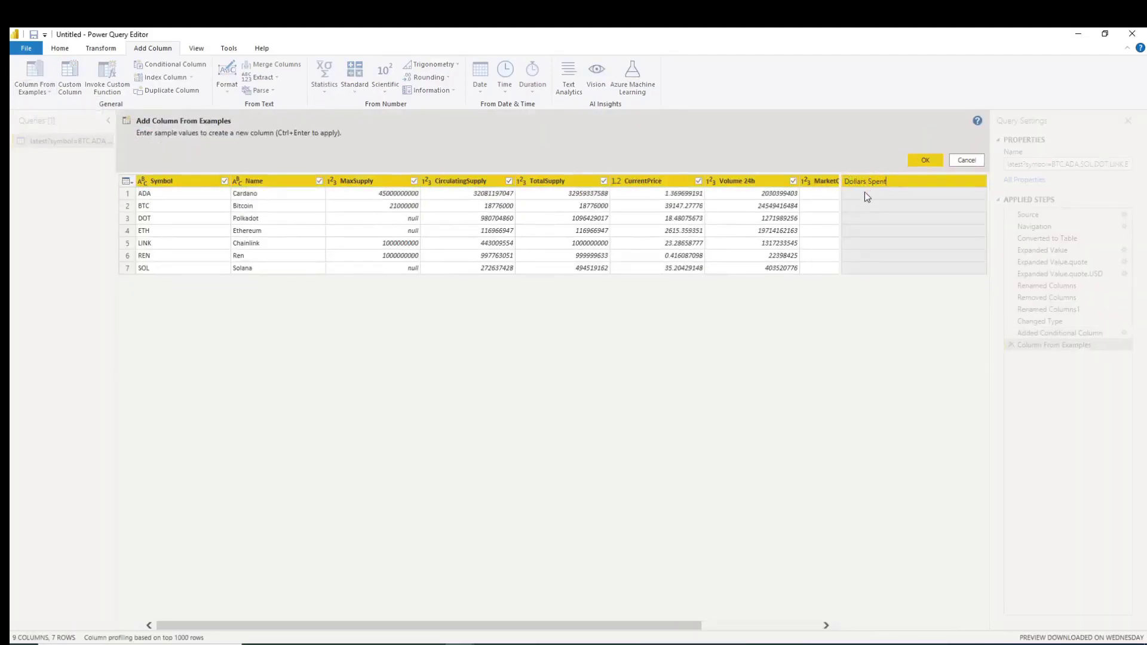
click(867, 193)
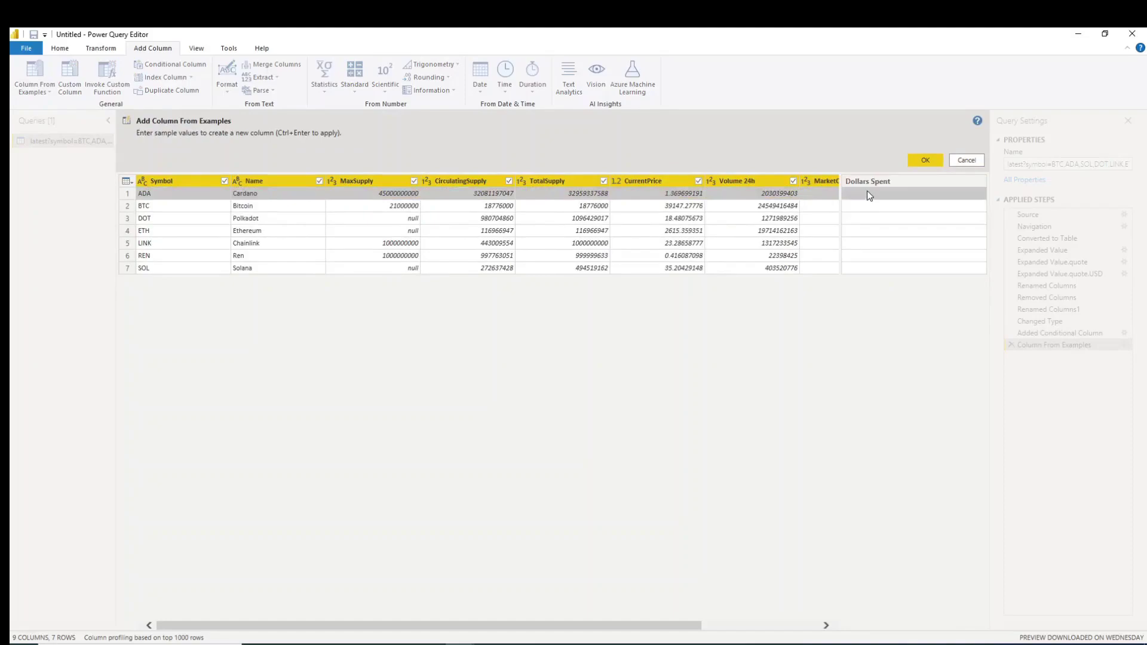
- Enter the Dollars Spent sample values 8400 for ETH and 935 for LINK
click(866, 231)
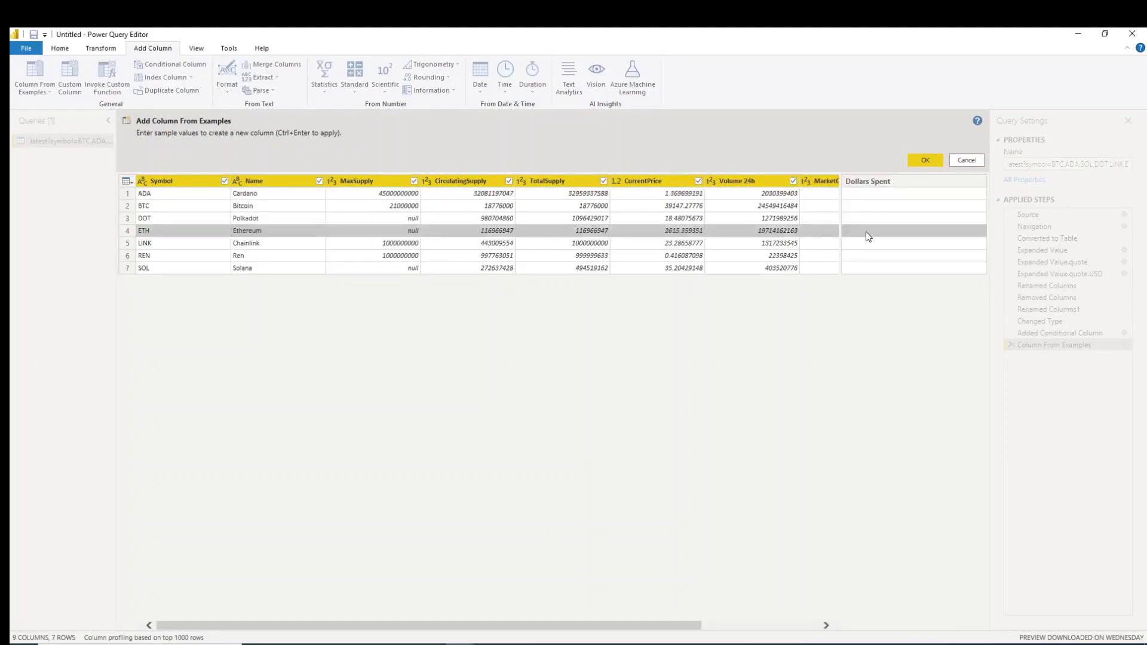
text(8400)
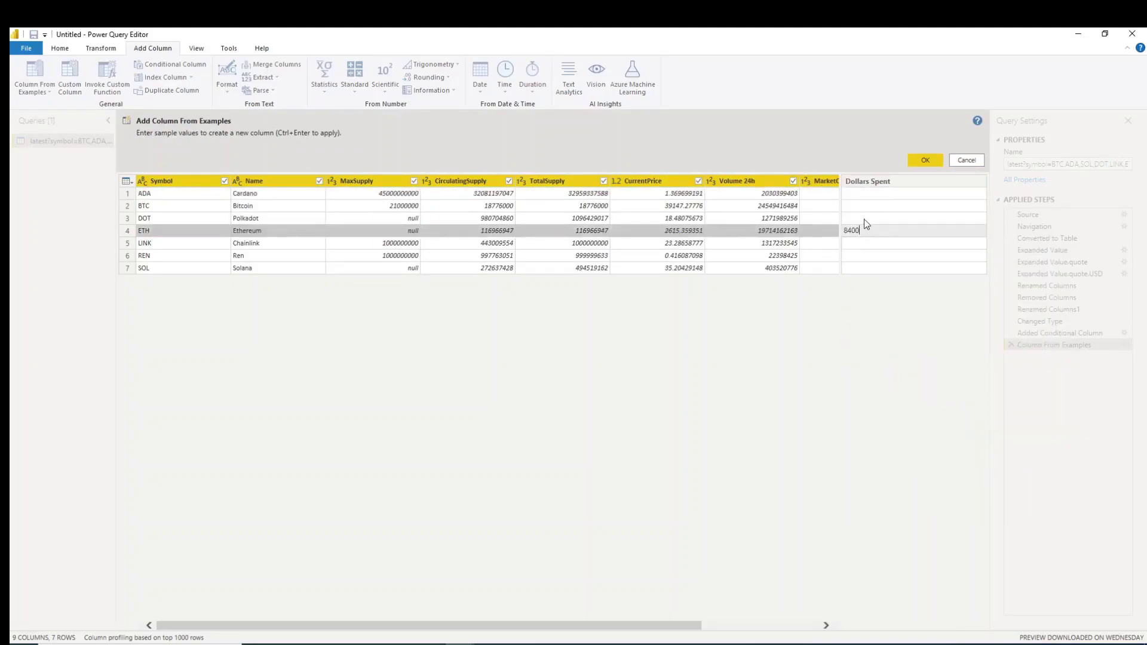
click(866, 219)
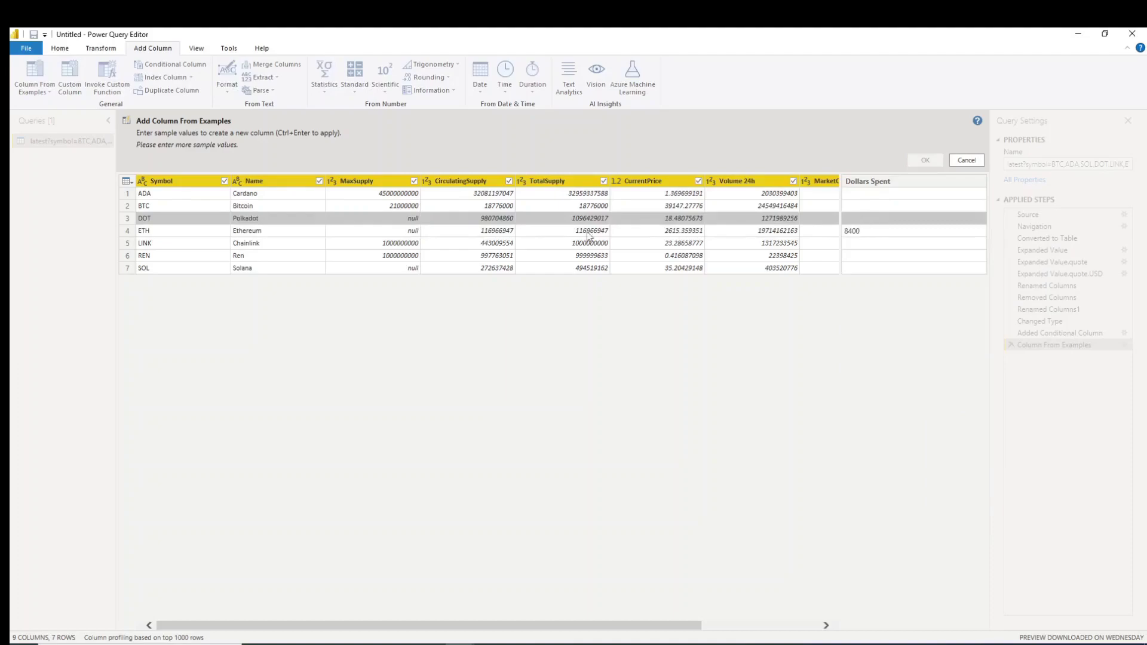
click(170, 243)
click(866, 243)
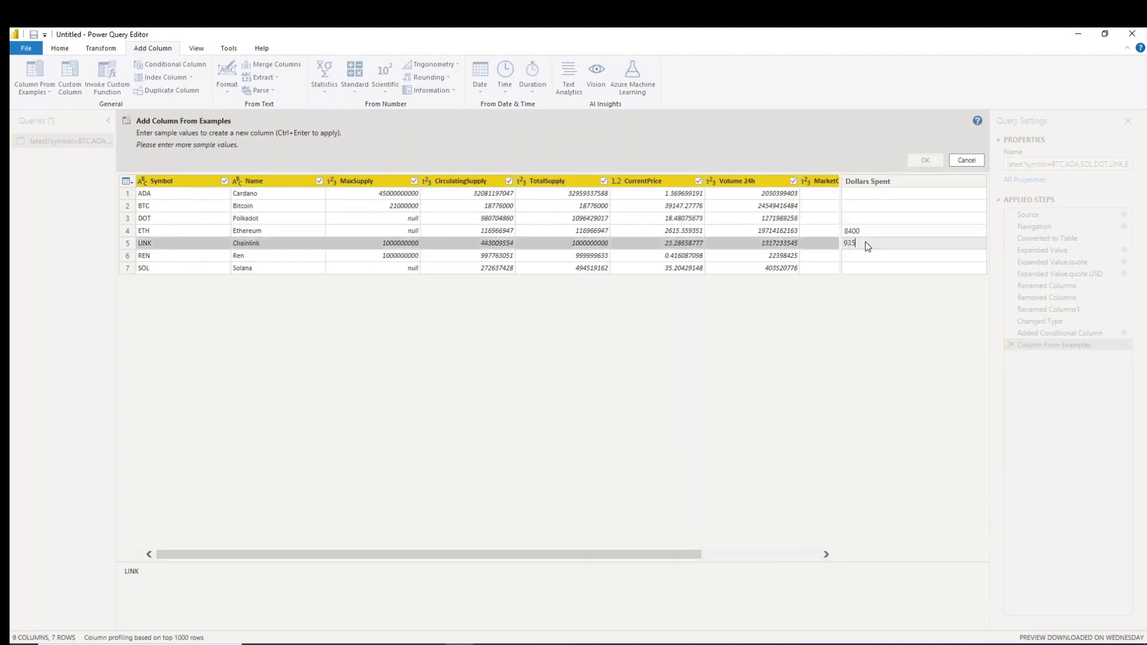
click(859, 253)
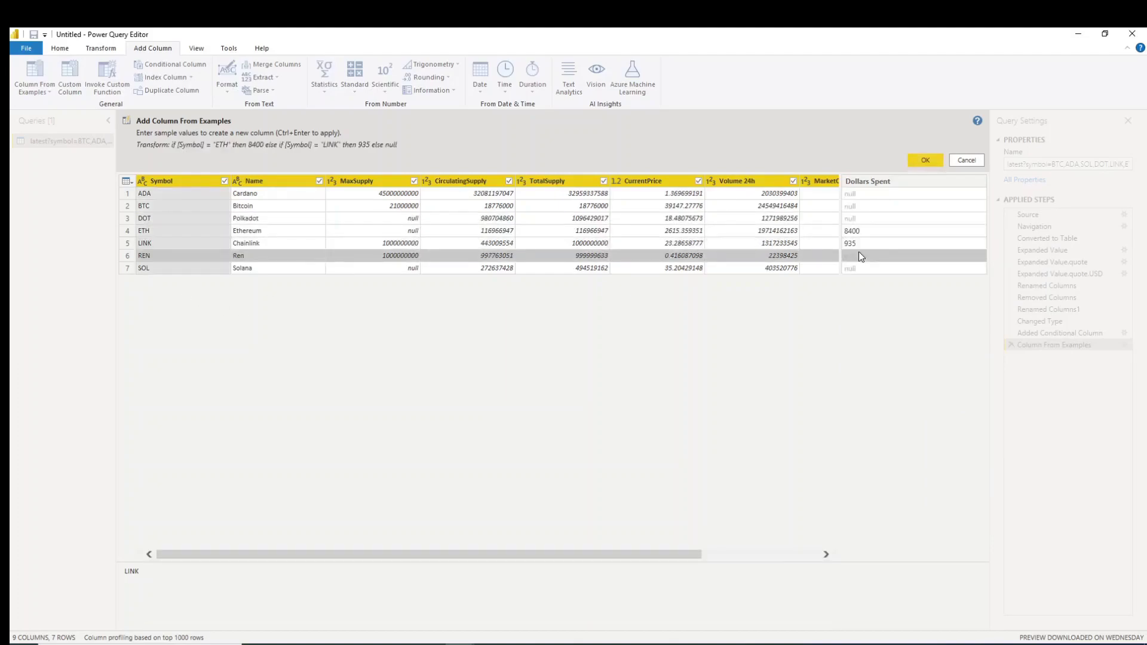
- Enter the Dollars Spent sample values 2100 for ADA, 10187 for BTC and 500 for DOT
click(860, 196)
text(2100)
click(855, 209)
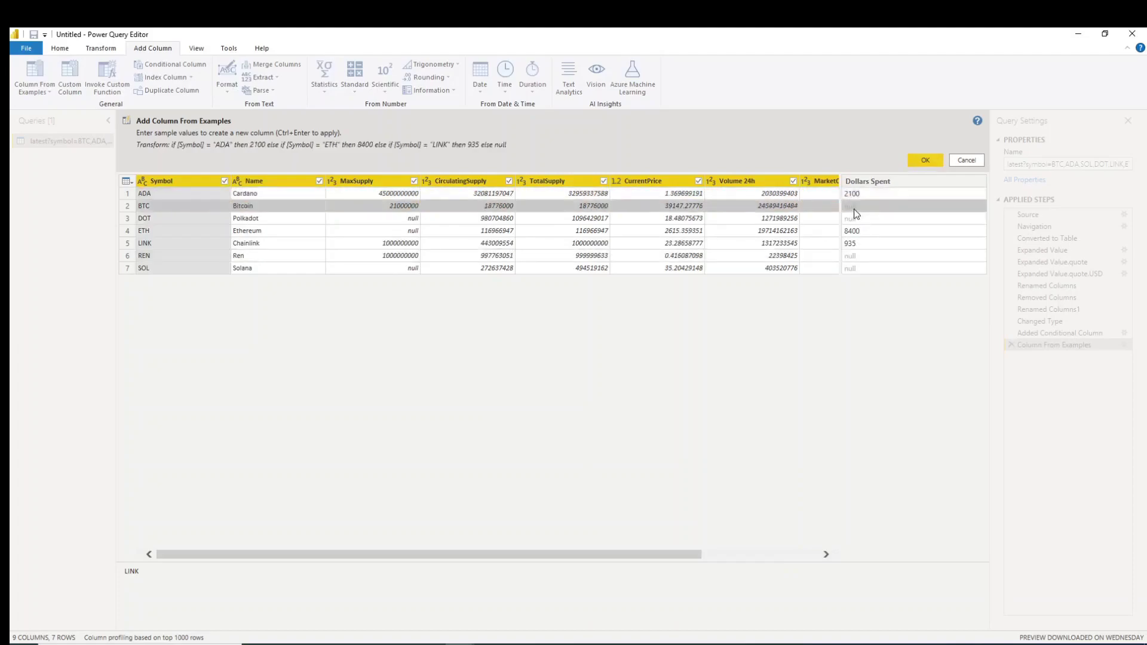
text(10187)
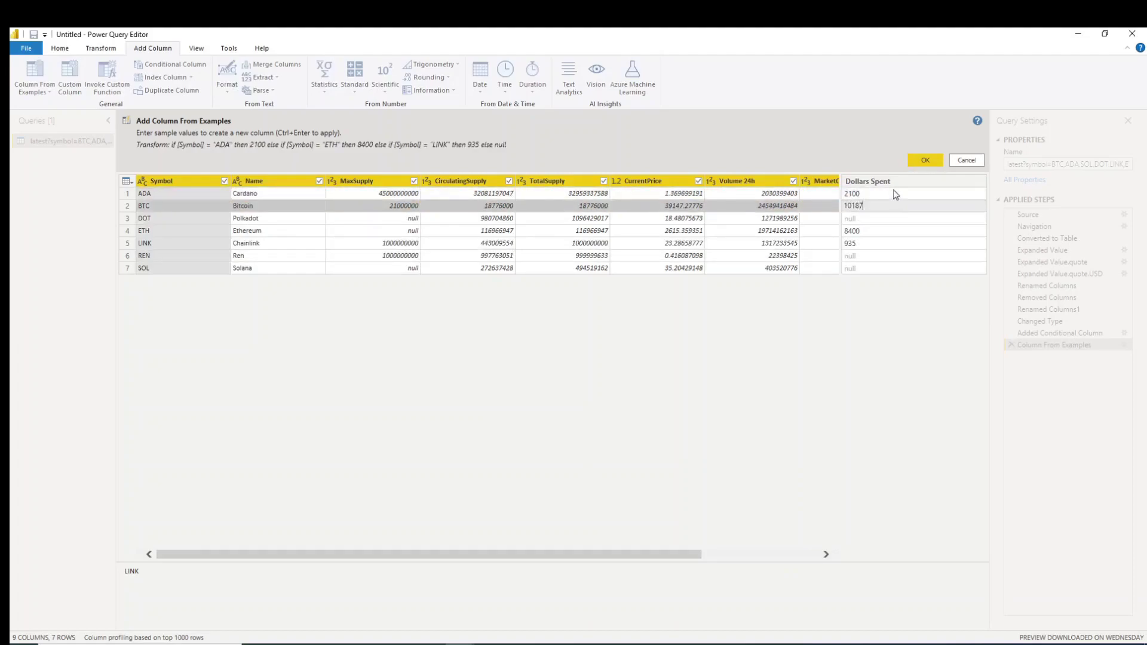
key(Return)
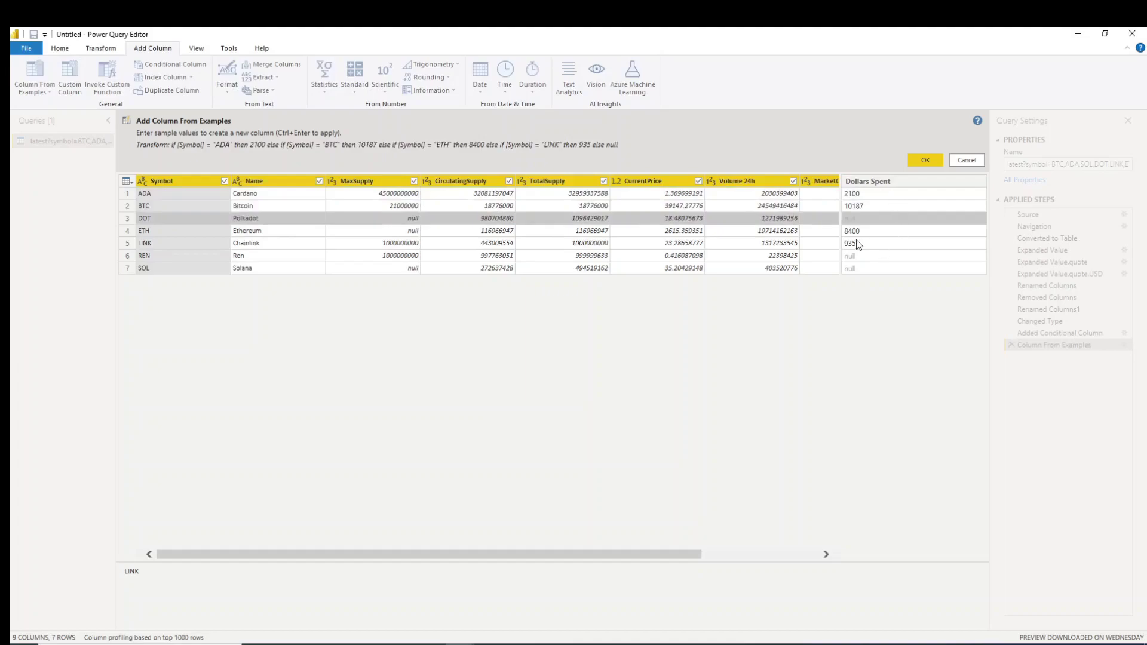
click(854, 222)
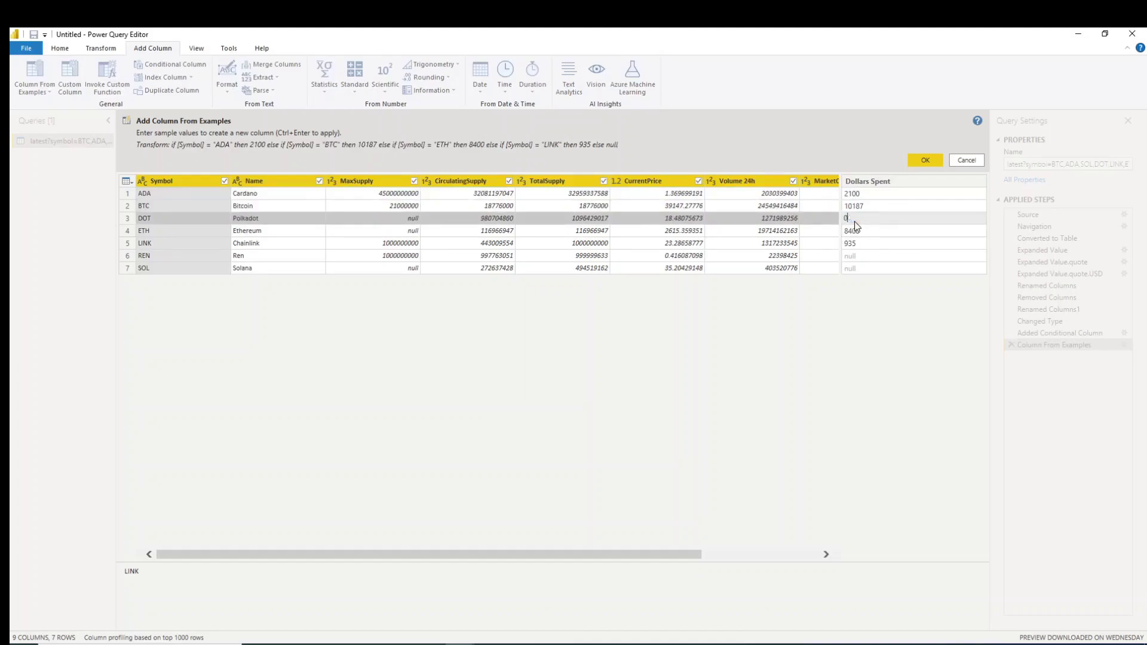
- Enter Dollars Spent values 1120 for REN and 432 for SOL, and add the column to the table
click(867, 257)
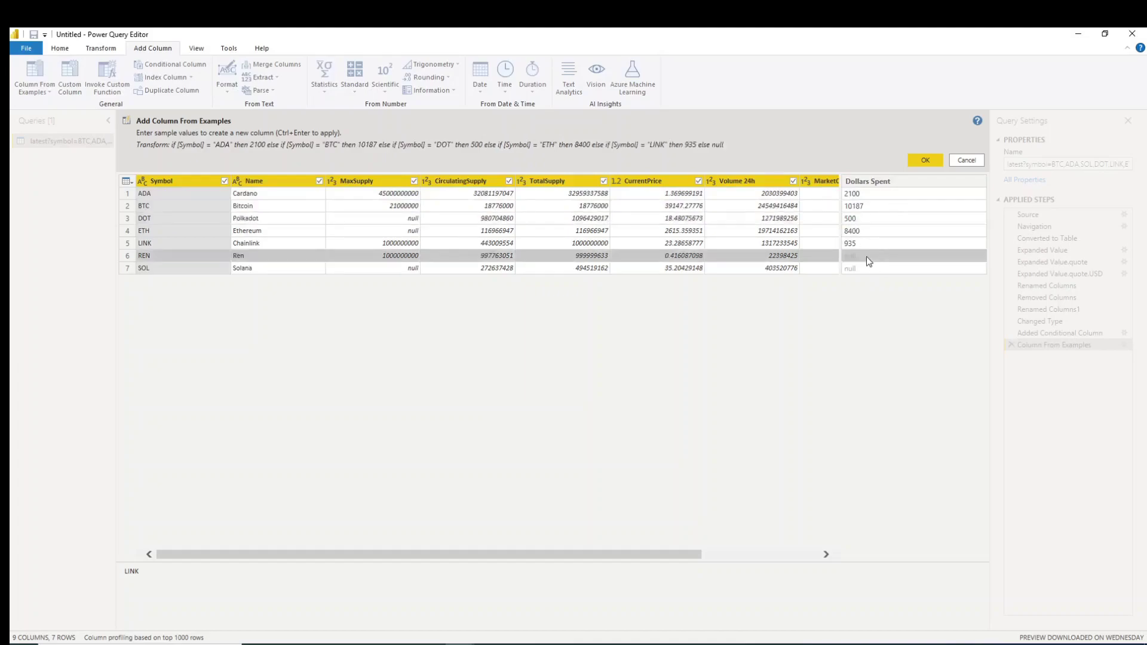
text(1120)
click(867, 270)
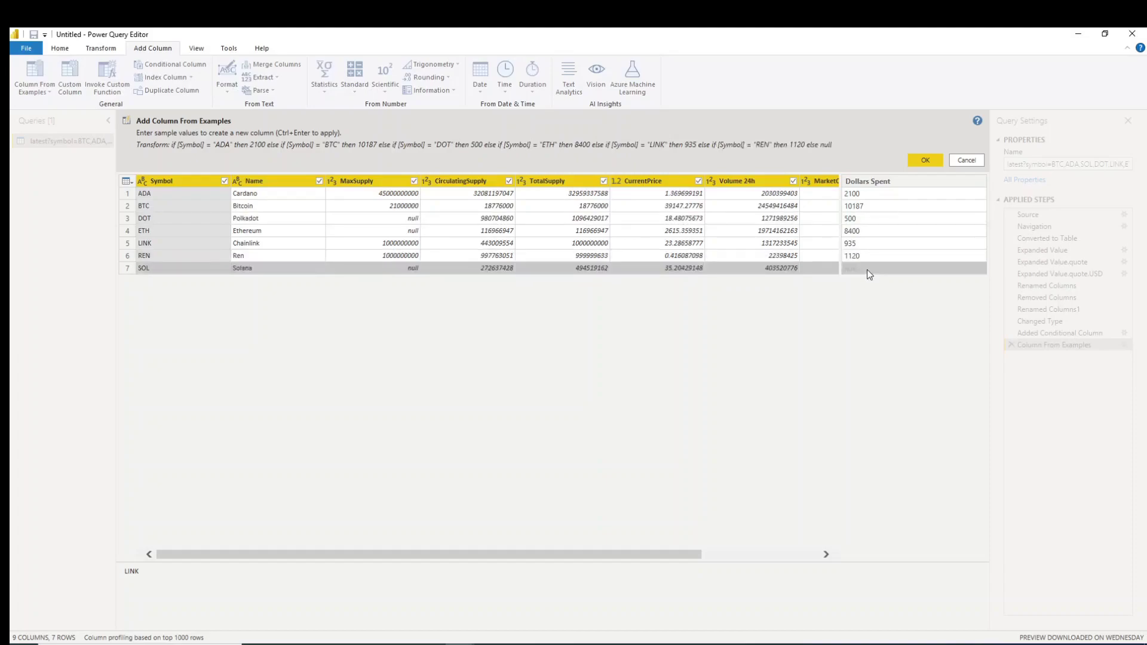
text(432)
click(924, 159)
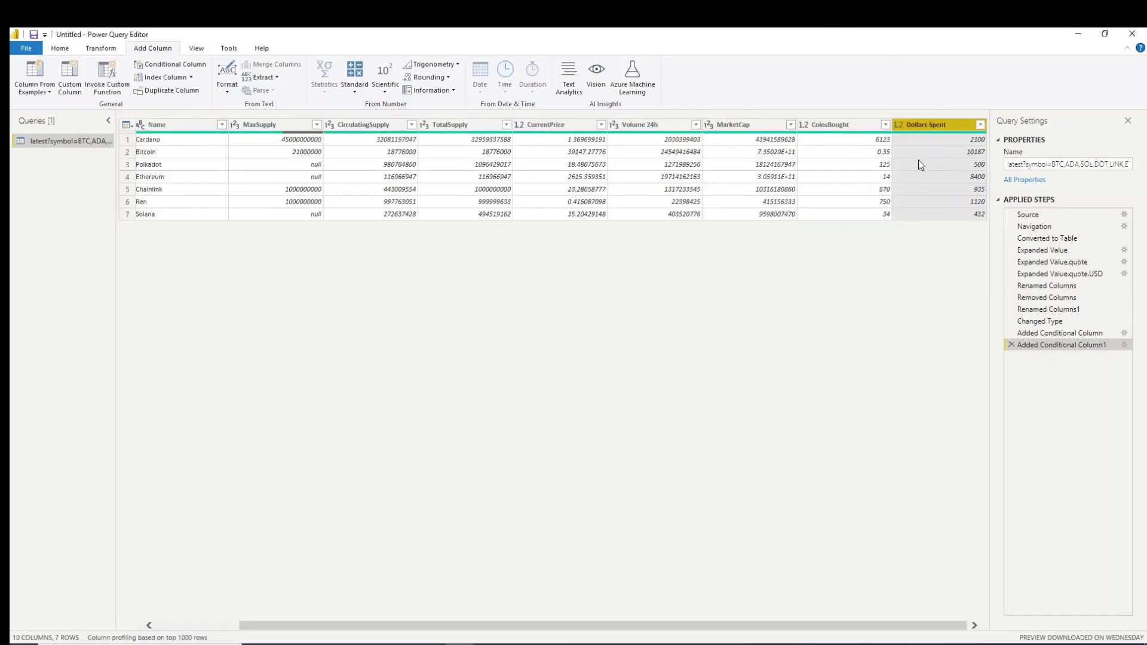
- Rename the query as CryptoPortfolio and start a custom column named Average Price
click(35, 91)
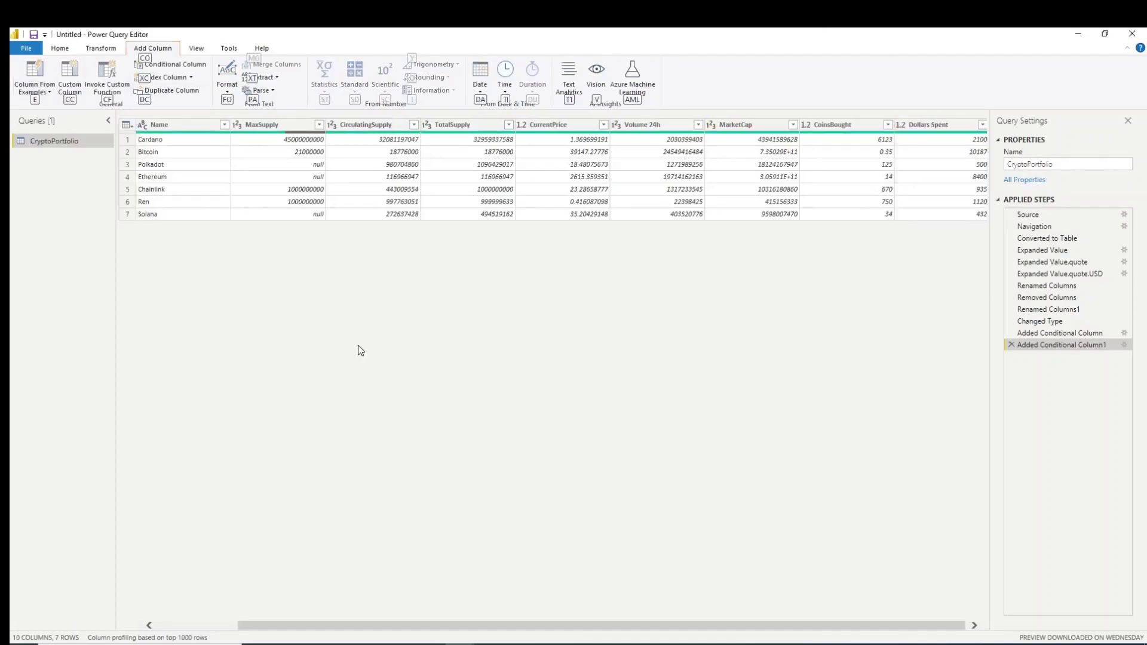
click(66, 85)
text(Average Price)
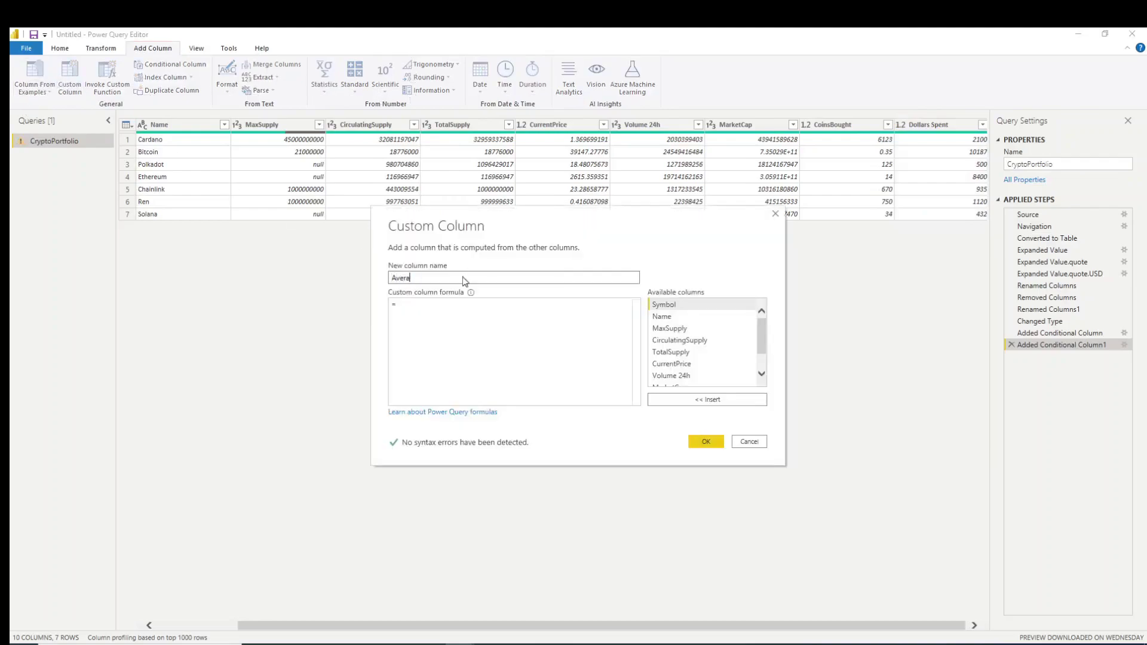
- Define the Average Price column with the formula [Dollars Spent]/[CoinsBought] and add it to the table
click(428, 302)
scroll(705, 347, down, 3)
click(673, 381)
click(707, 399)
text(/)
click(672, 369)
click(707, 400)
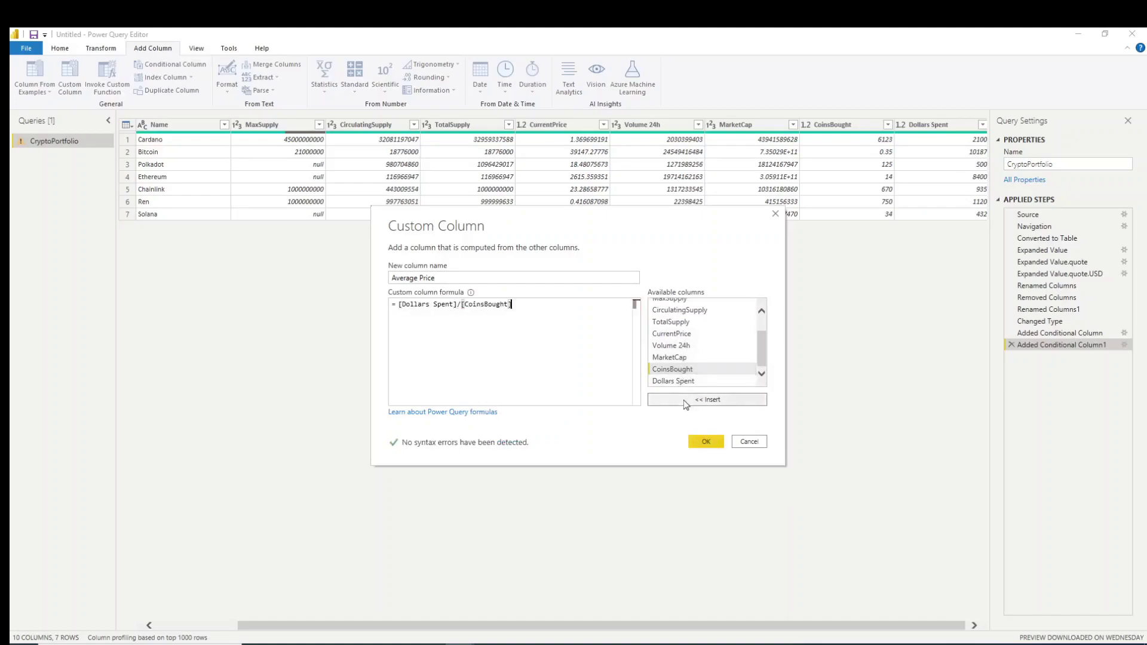
click(706, 442)
- Set the Average Price column's data type to Decimal Number and start a custom column named Current Value
click(898, 125)
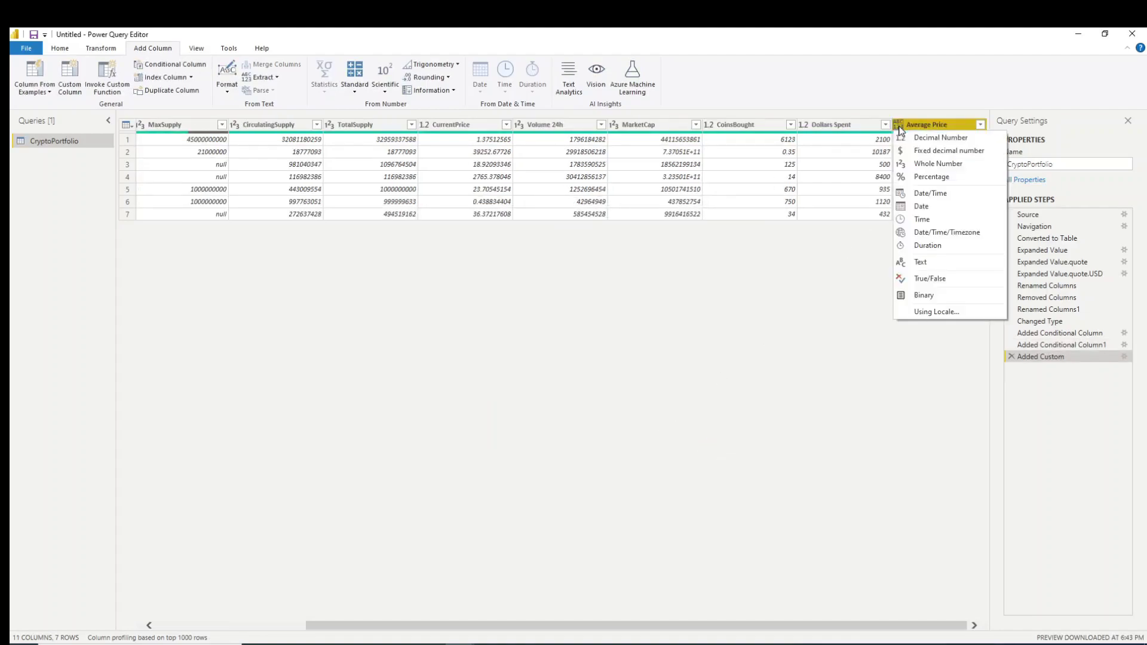
click(912, 138)
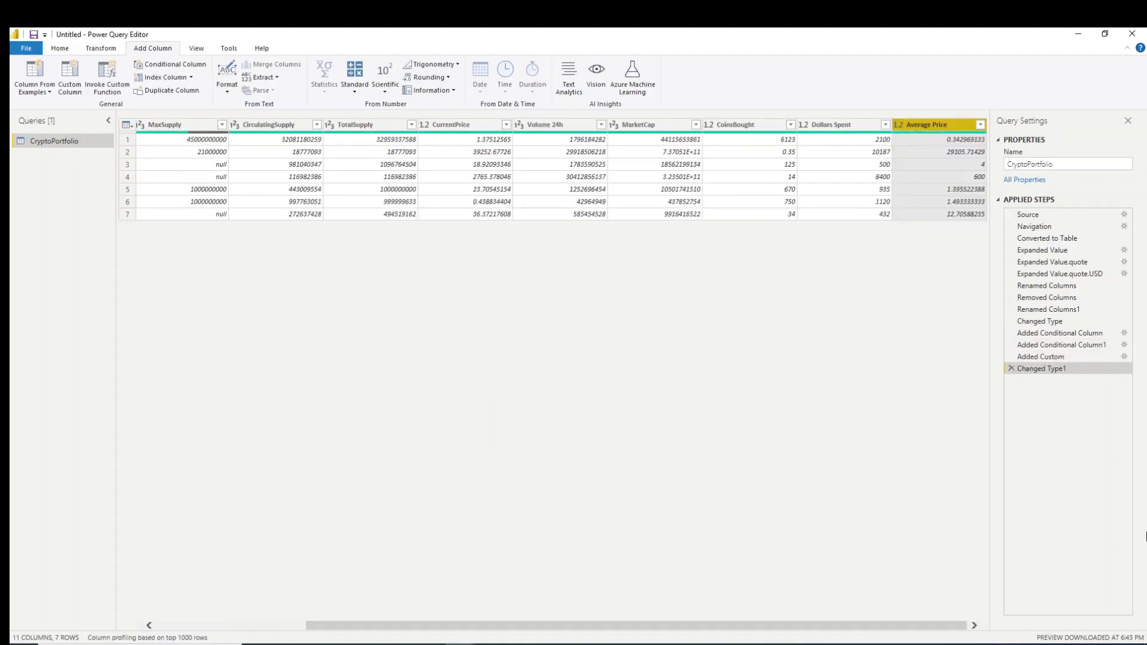
click(69, 76)
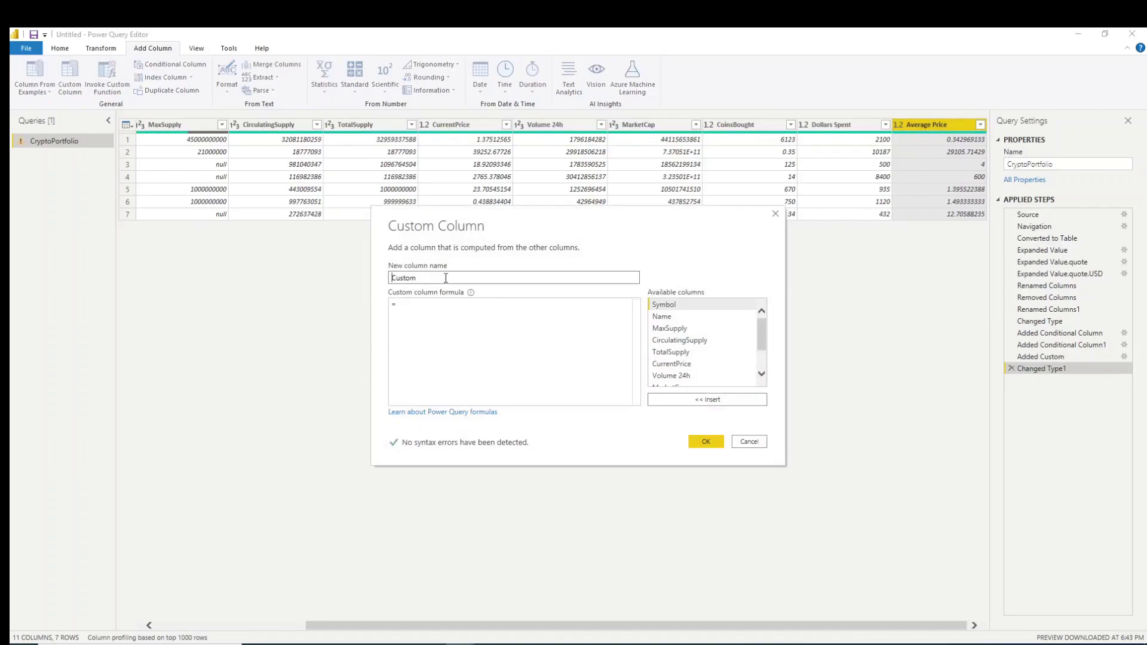
text(Current Value)
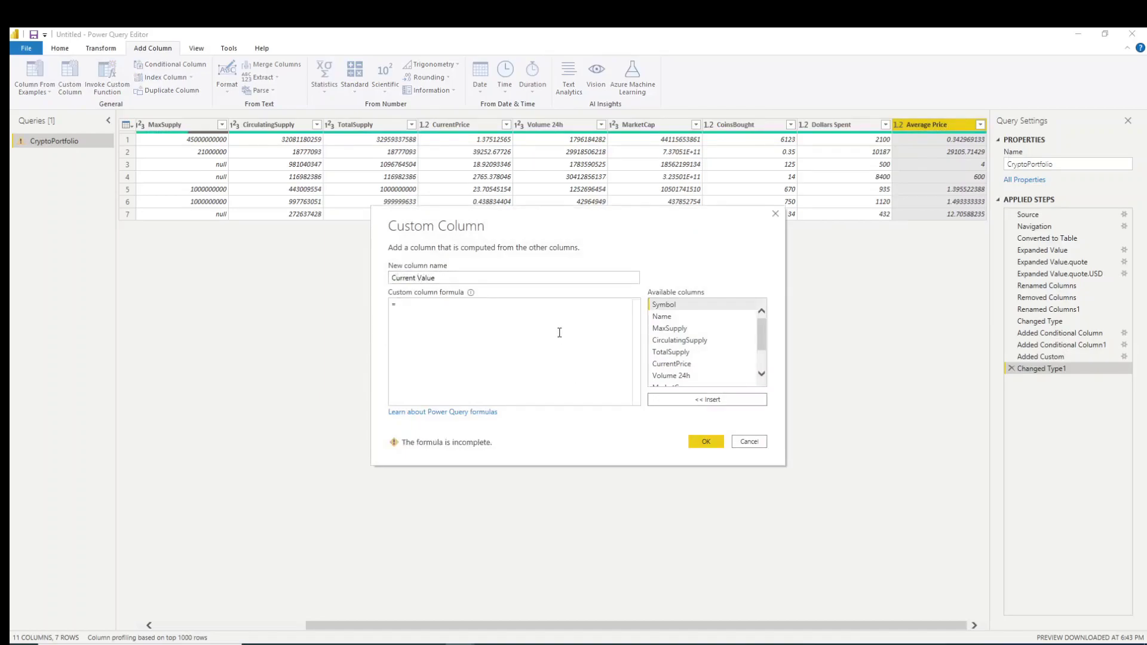
- Define the Current Value column as CurrentPrice multiplied by CoinsBought and add it to the table
scroll(683, 372, down, 1)
click(672, 361)
click(707, 399)
text(*)
scroll(696, 358, down, 1)
click(694, 357)
click(708, 400)
click(704, 442)
- Set the Current Value column's data type to Decimal Number and start a custom column named Profit
click(899, 127)
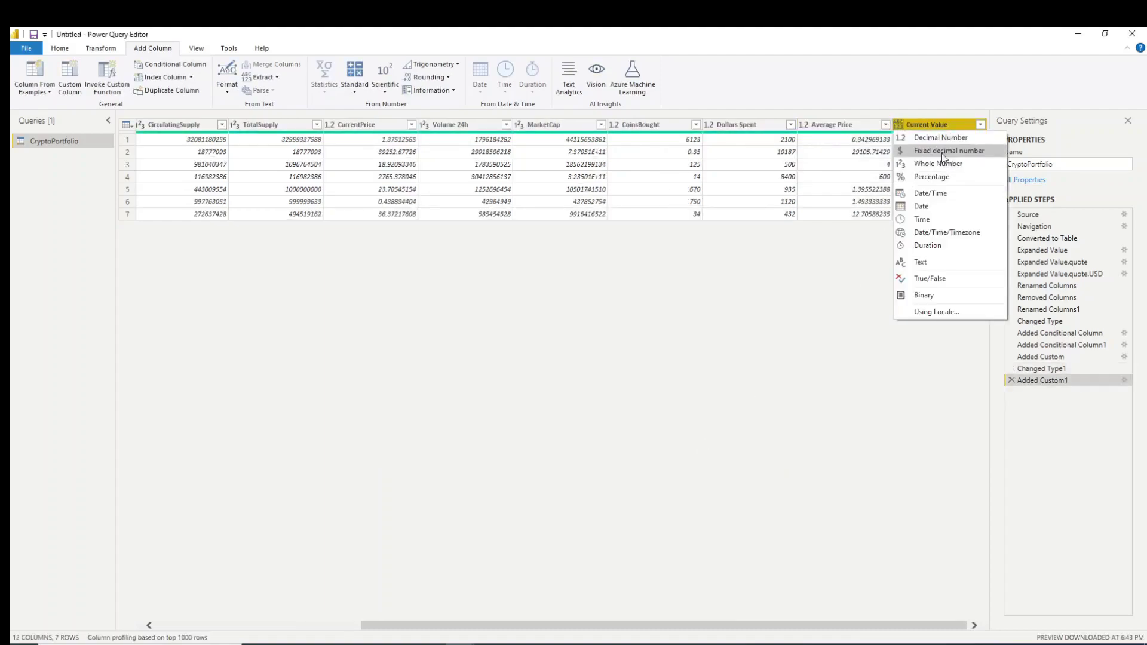
click(941, 140)
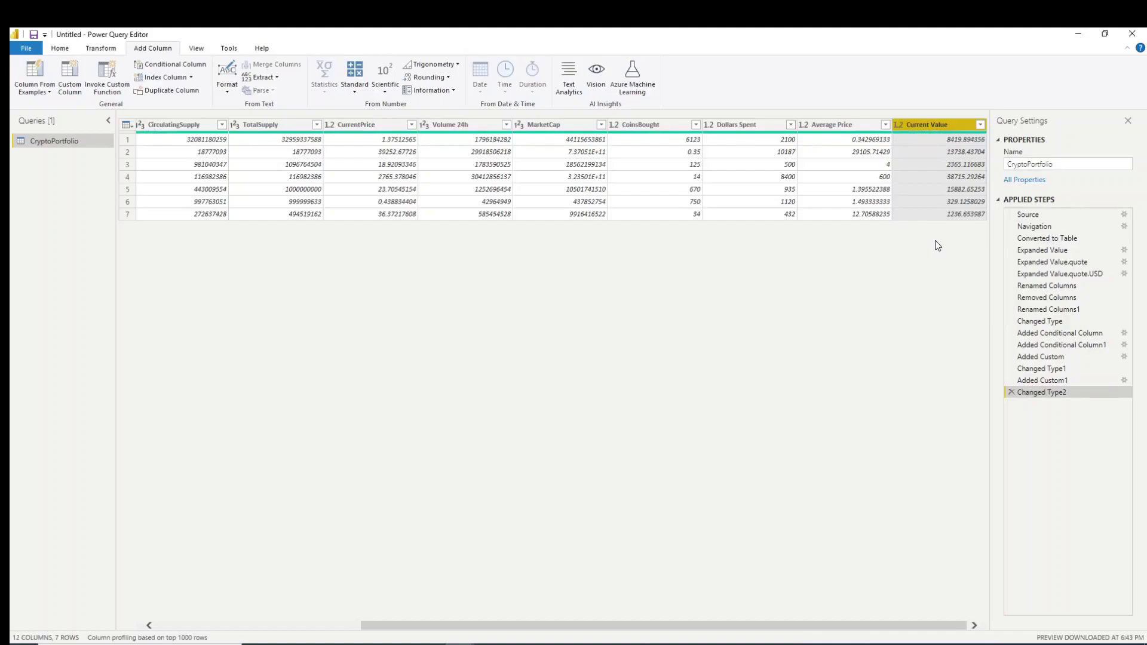
click(69, 85)
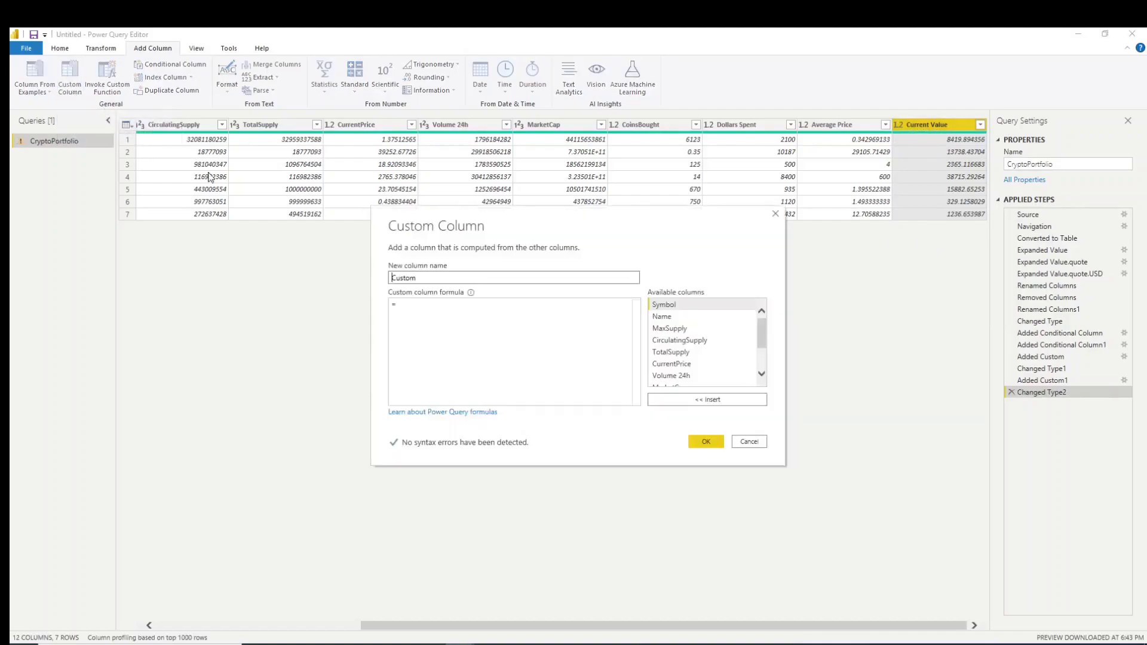
click(444, 306)
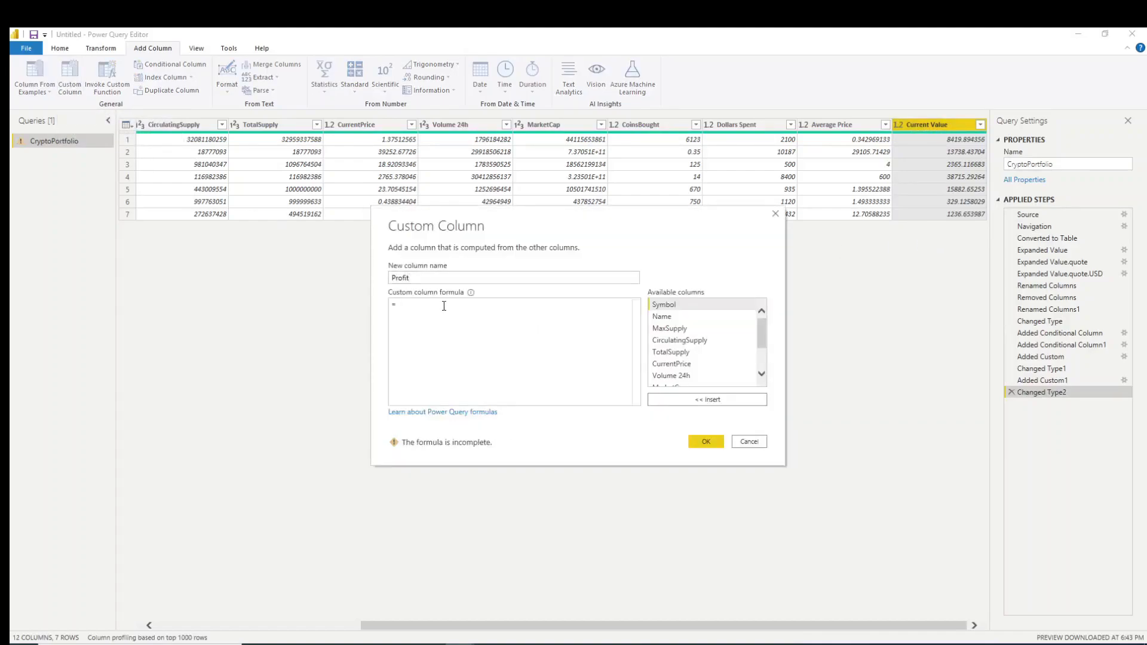
- Define the Profit column with the formula [Current Value]-[Dollars Spent] and add it to the table
text(Cur)
double_click(523, 330)
text(-Curre)
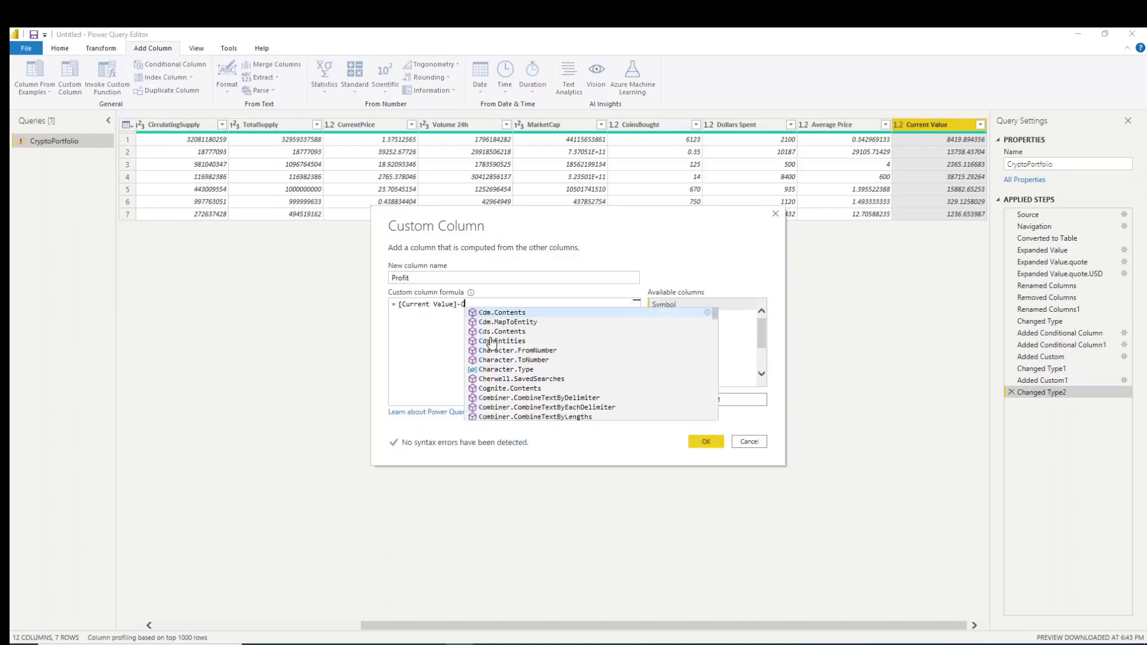
key(BackSpace)
key(BackSpace)
key(BackSpace)
key(BackSpace)
key(BackSpace)
text(Dol)
key(Tab)
click(705, 442)
- Set the Profit column's data type to Decimal Number and start a custom column named ROI
click(898, 124)
click(923, 138)
click(70, 75)
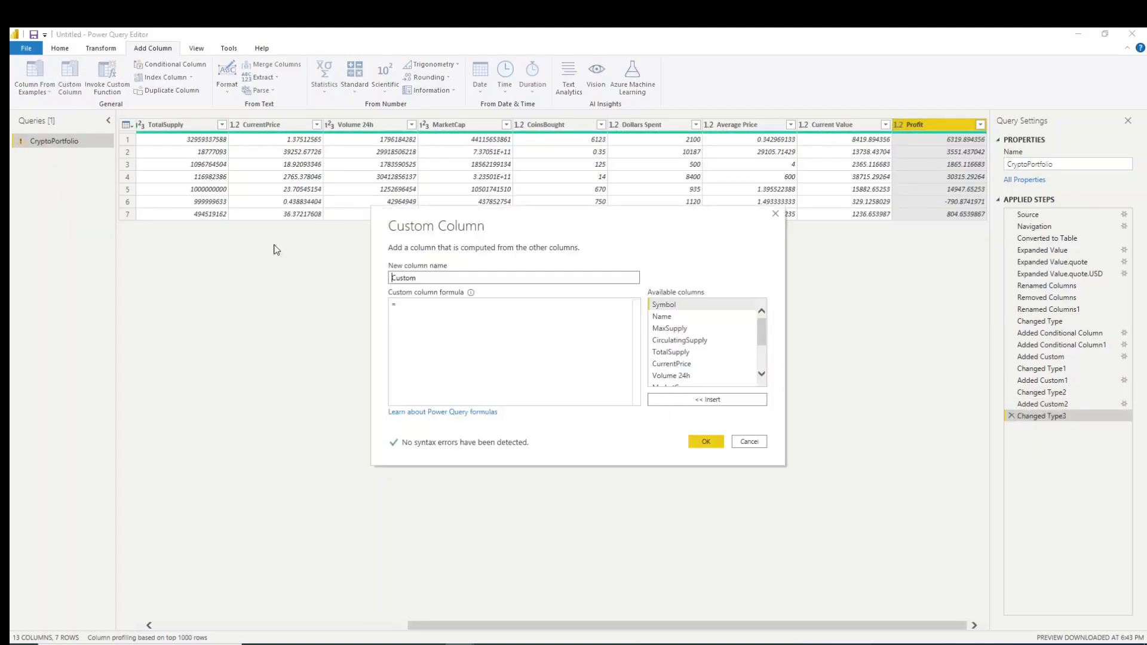
click(463, 316)
- Define the ROI column with the formula [Profit]/[Dollars Spent] and add it to the table
text([Profit]/)
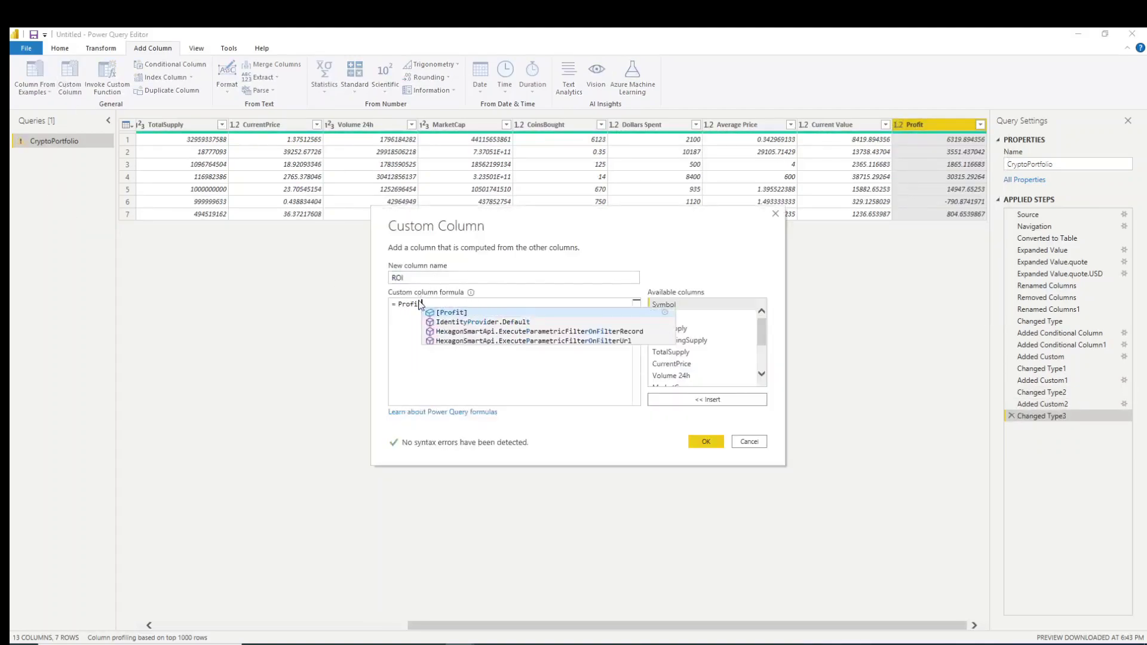
text([Do)
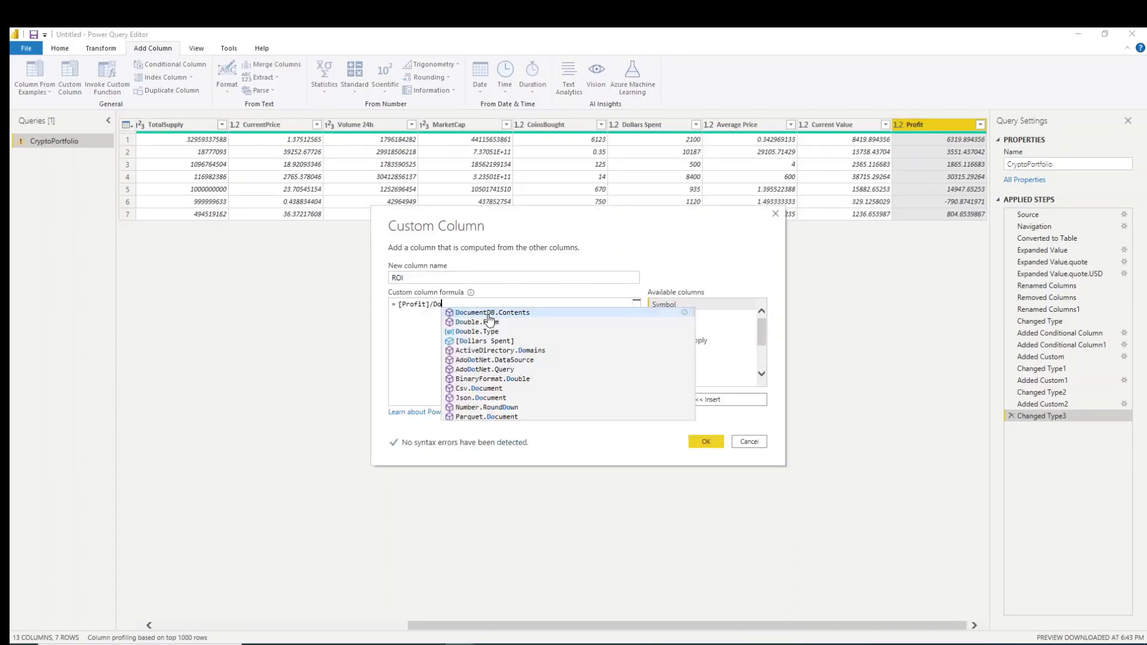
key(Tab)
click(705, 441)
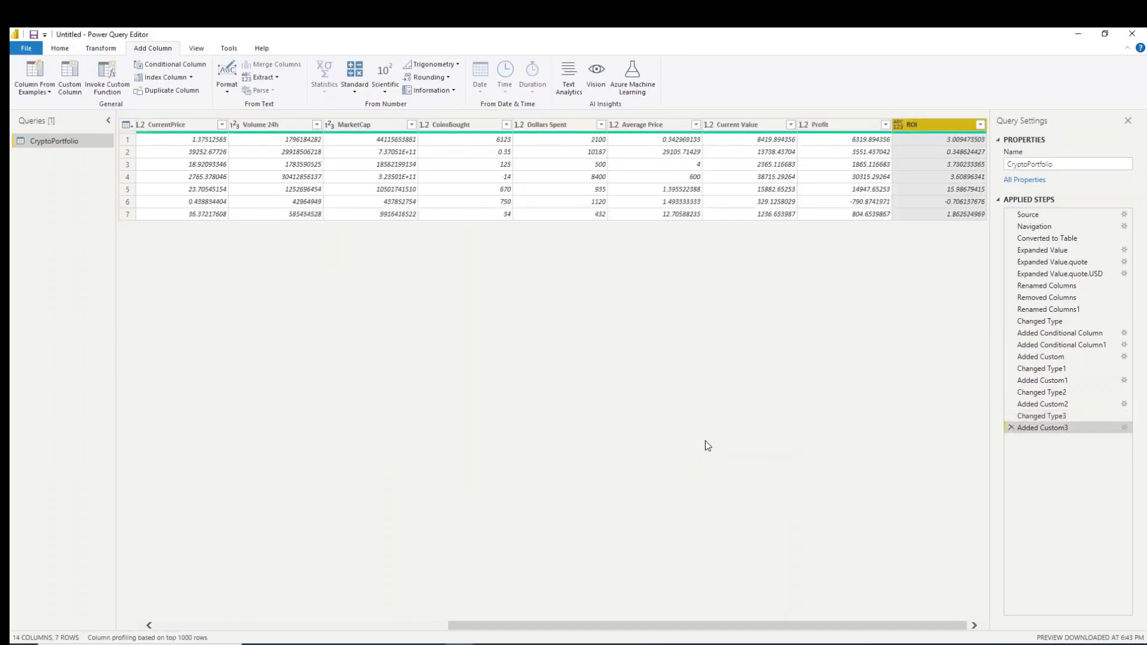
- Set the ROI column's data type to Percentage, and apply the query changes to load the table into Power BI Desktop
click(899, 124)
click(930, 178)
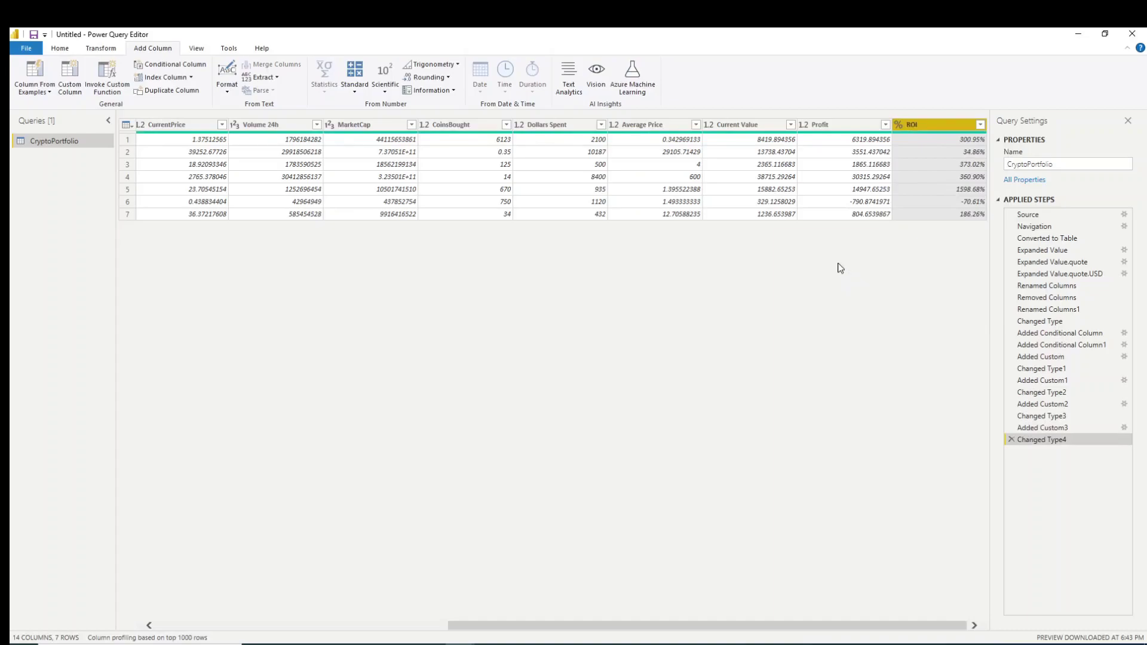
click(60, 48)
click(26, 74)
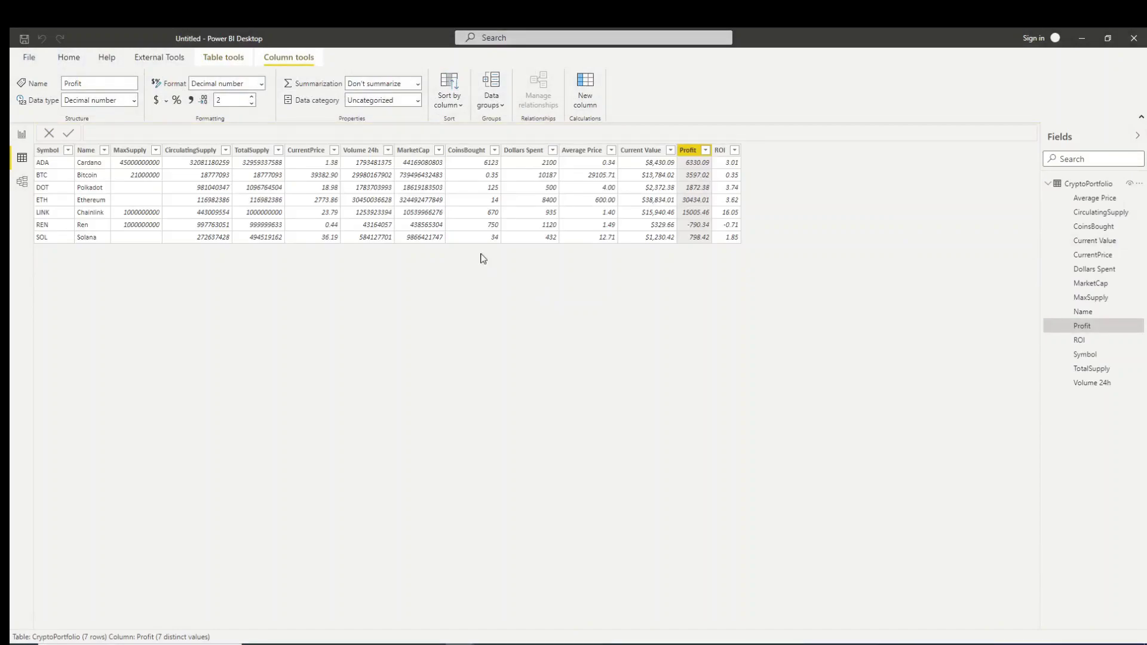
- Format the Dollars Spent and MarketCap columns as Currency with two decimal places
click(523, 150)
click(261, 83)
click(221, 115)
click(251, 96)
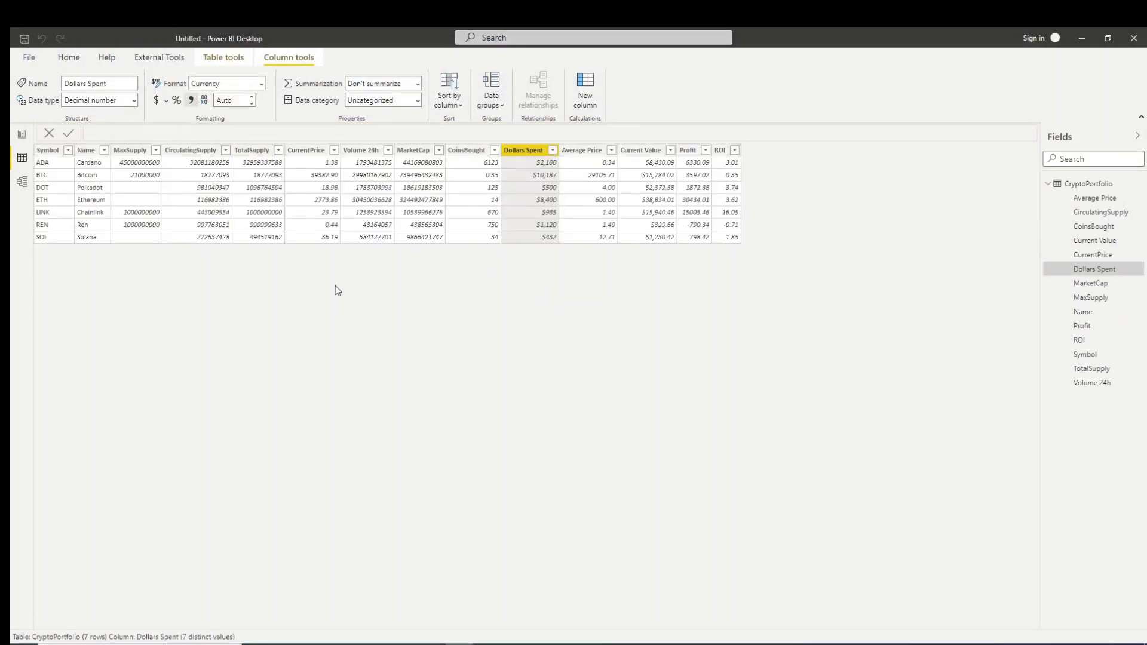
click(413, 150)
click(261, 83)
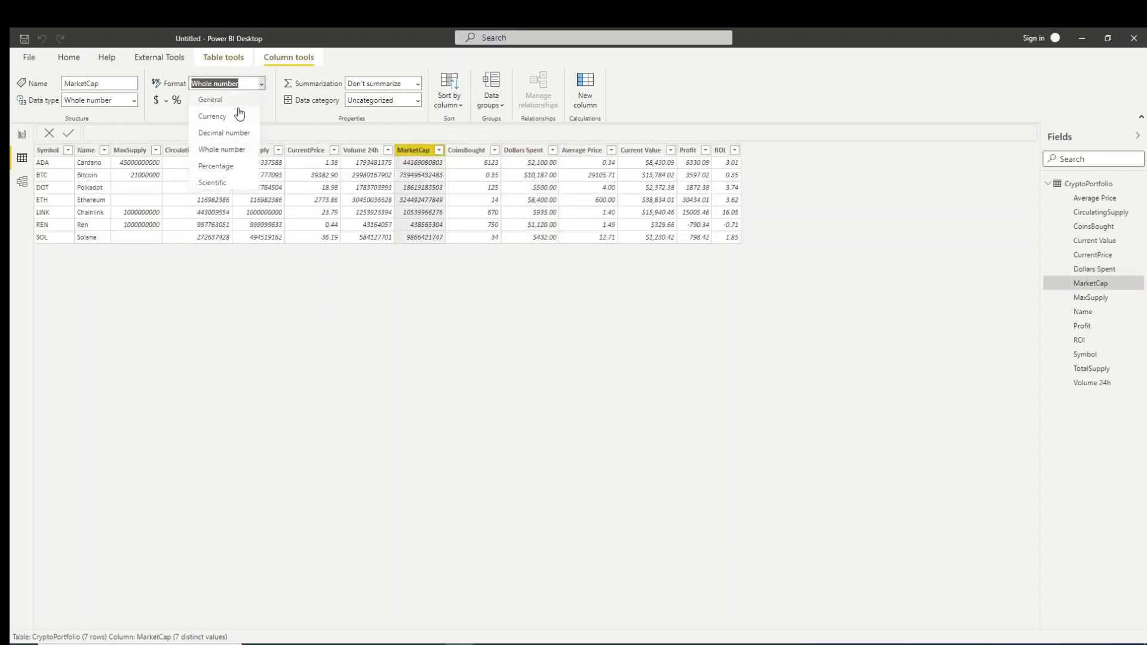
click(224, 116)
click(234, 100)
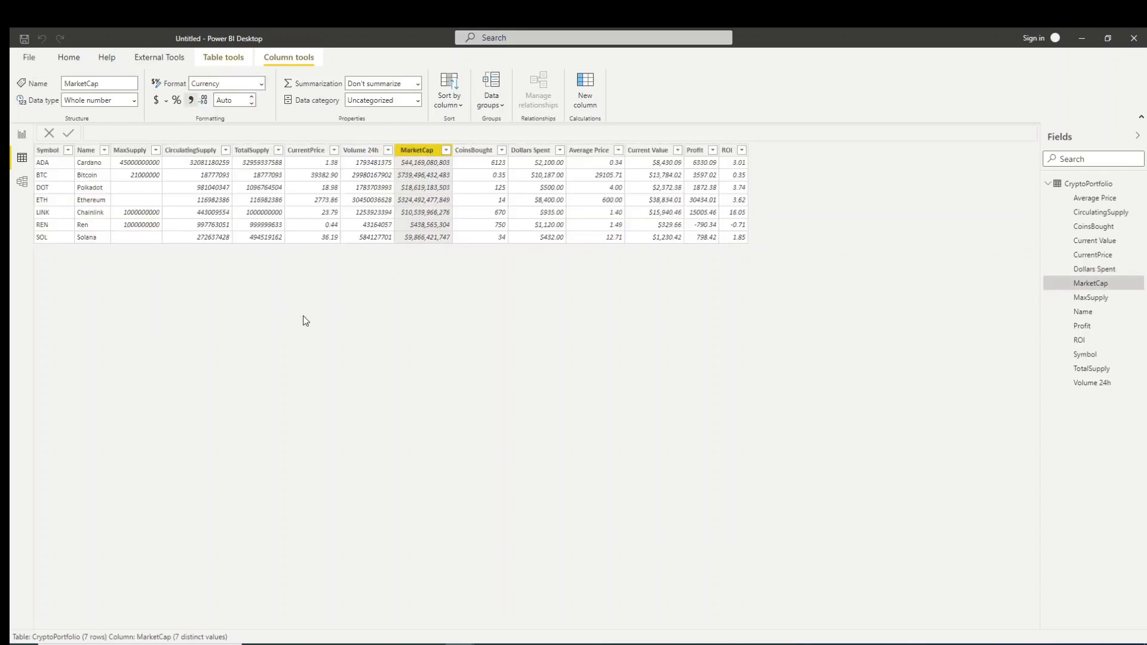
- Format the Volume 24h and CurrentPrice columns as Currency
click(361, 150)
click(262, 83)
click(214, 116)
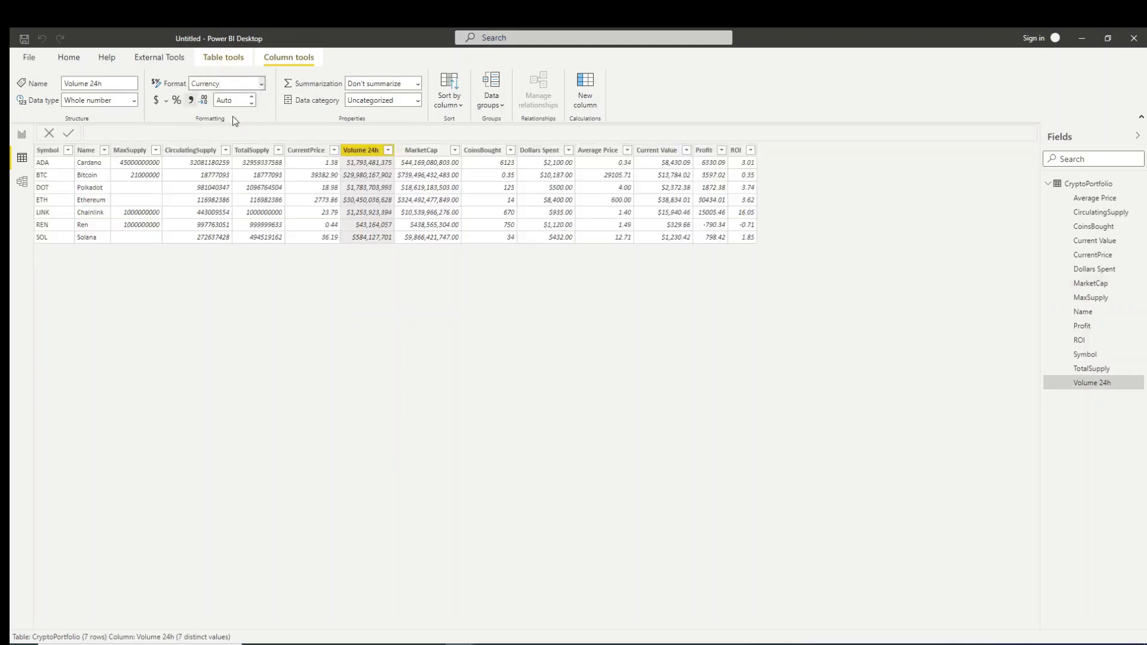
click(306, 150)
click(261, 83)
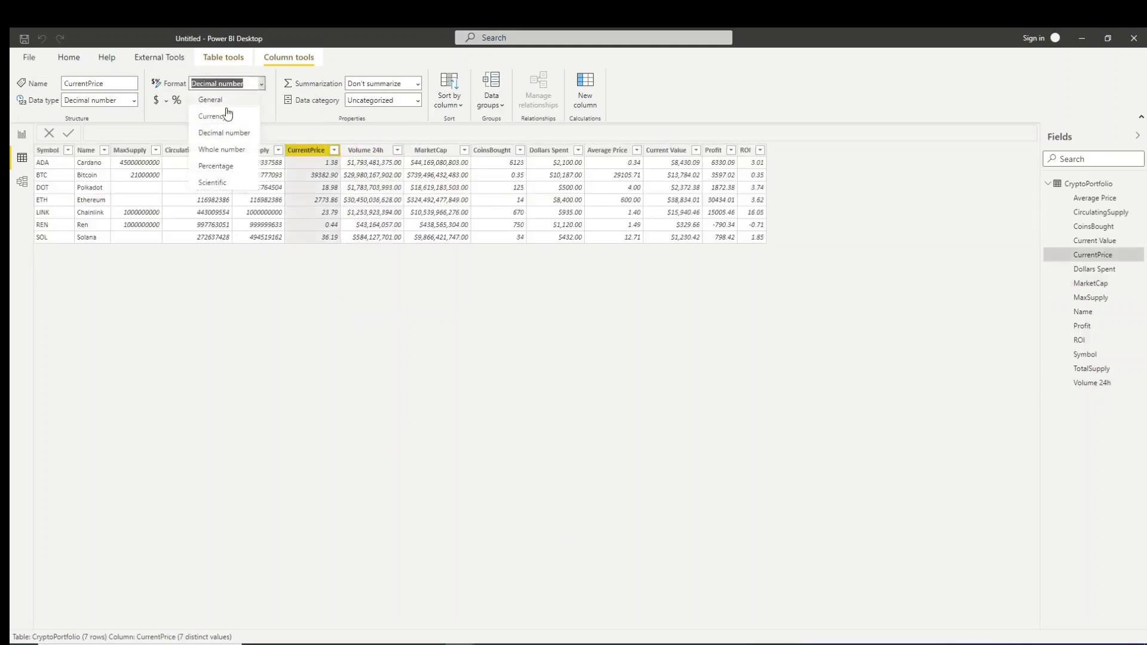
click(238, 114)
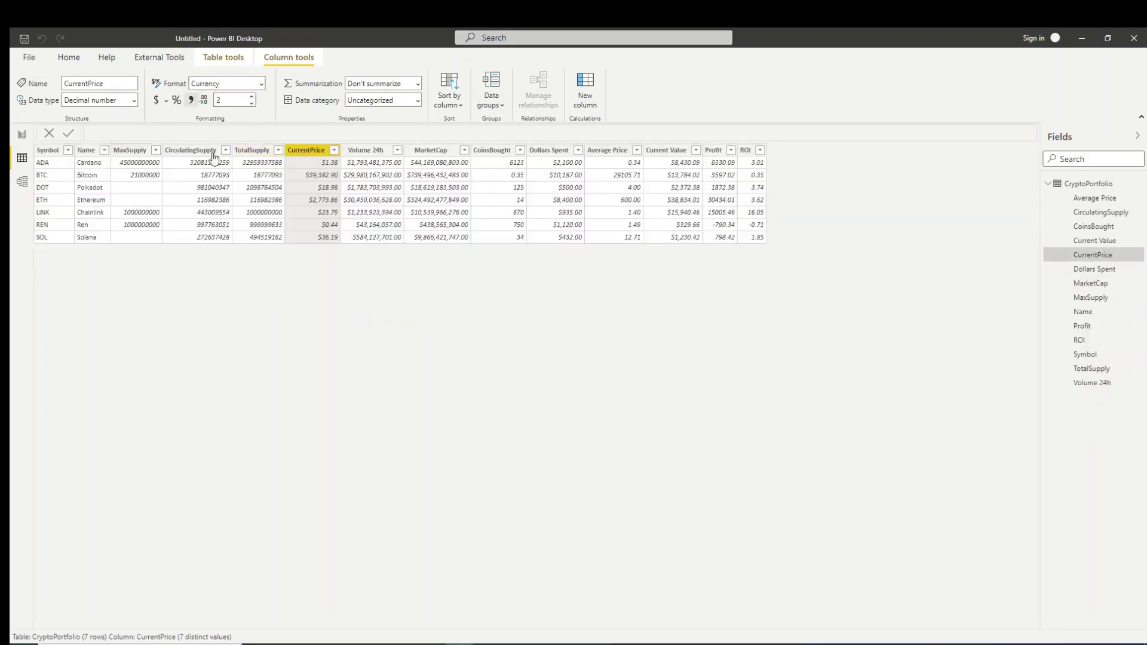
- Format the Average Price column as Currency with 2 decimal places
click(607, 150)
click(261, 83)
click(237, 113)
click(240, 99)
text(2)
key(Return)
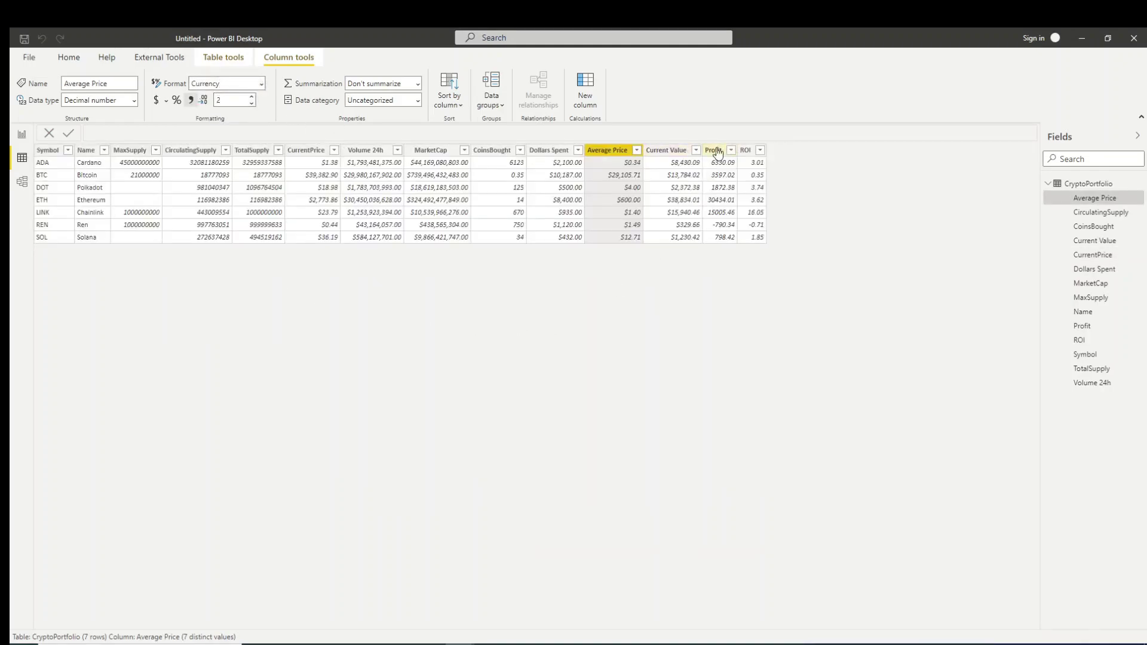
- Format the Profit column as Currency and change the number format of the ROI column
click(718, 153)
click(261, 83)
click(230, 111)
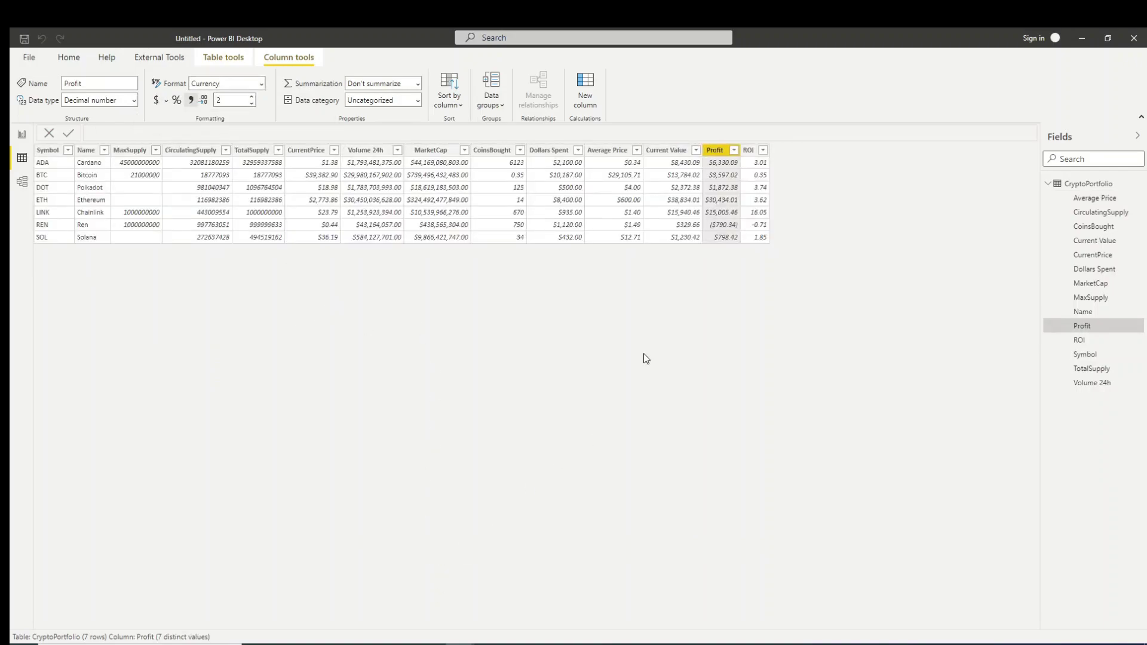
click(751, 151)
click(261, 83)
click(231, 144)
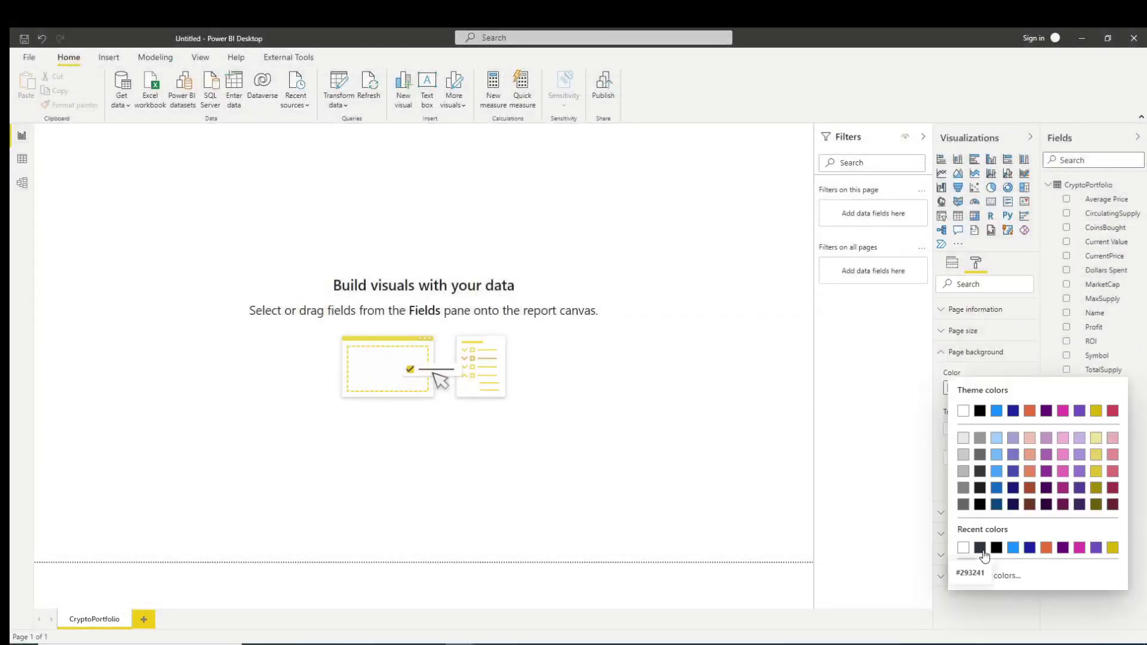
- Set the report page background color to #293241 with 0% transparency and match the wallpaper to it
click(980, 549)
double_click(954, 429)
text(0)
click(1012, 533)
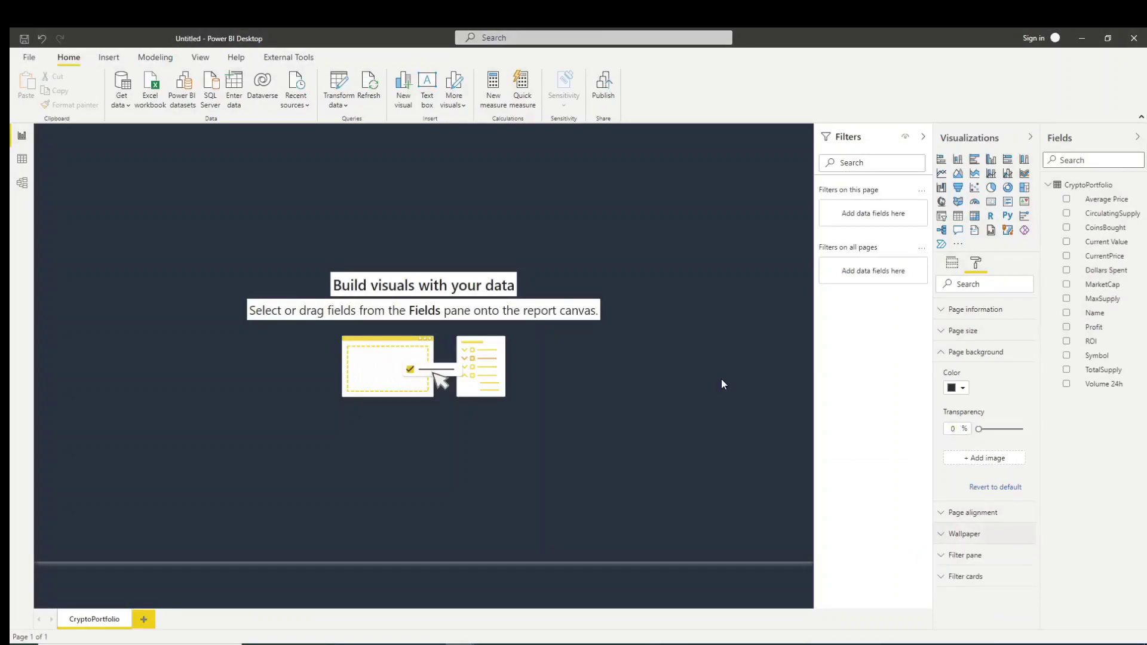
- Add a card visual showing the sum of the Profit field
click(990, 201)
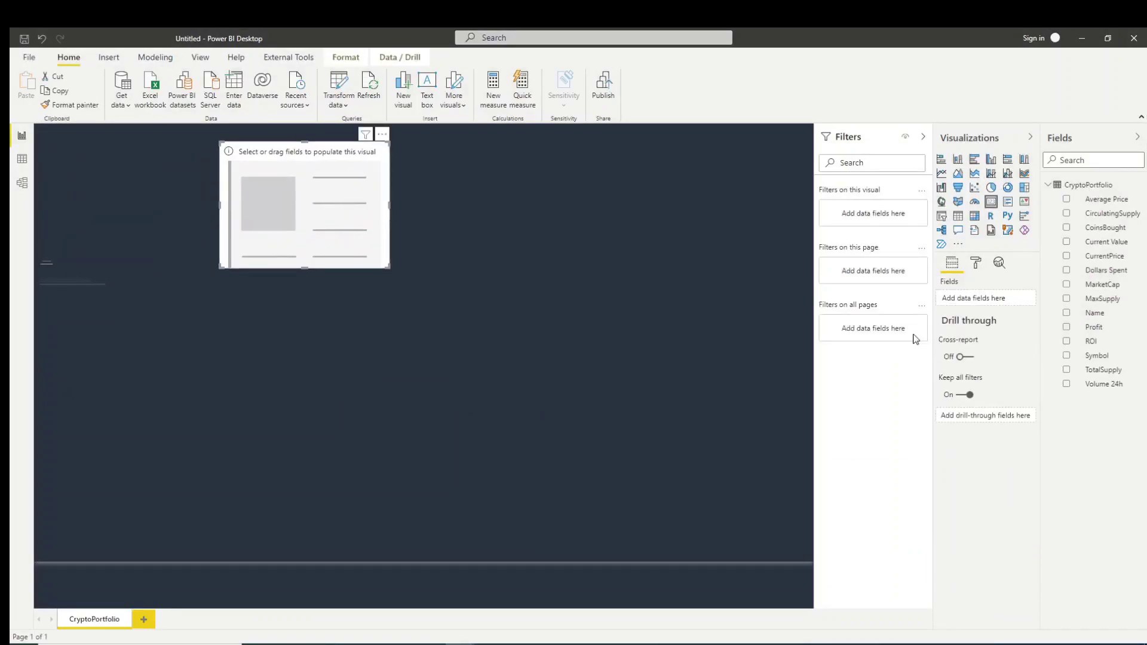
click(1067, 326)
click(1027, 298)
click(998, 351)
- Try the card's category label in Segoe UI Bold at 25 pt, and undo the formatting
click(976, 267)
click(941, 354)
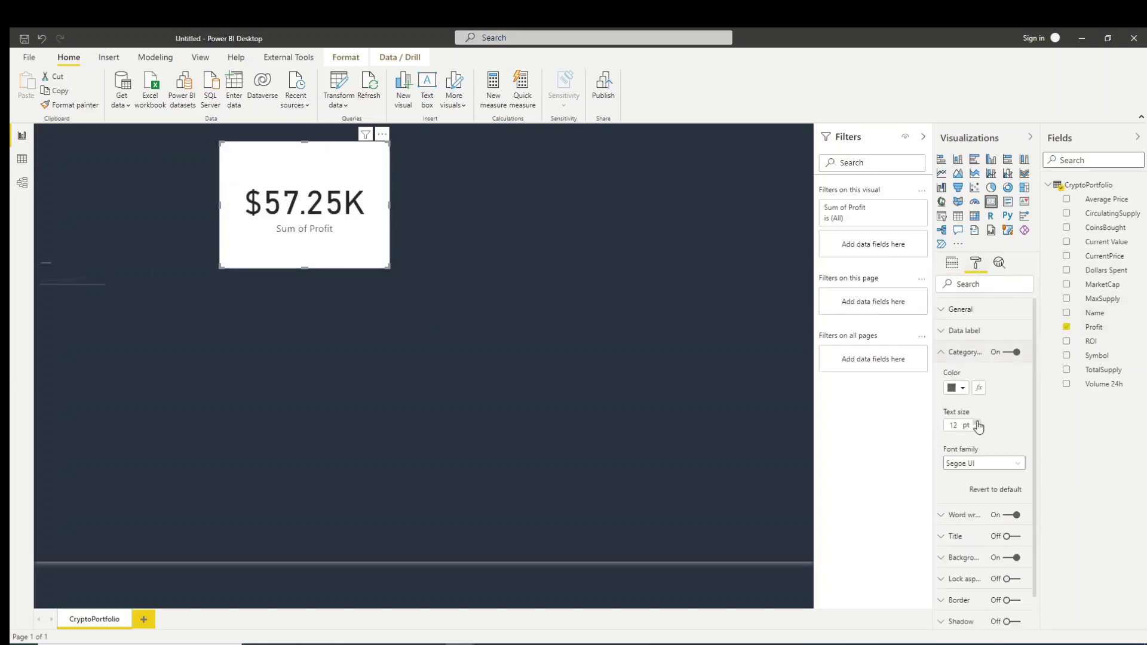
click(986, 463)
click(986, 402)
double_click(951, 425)
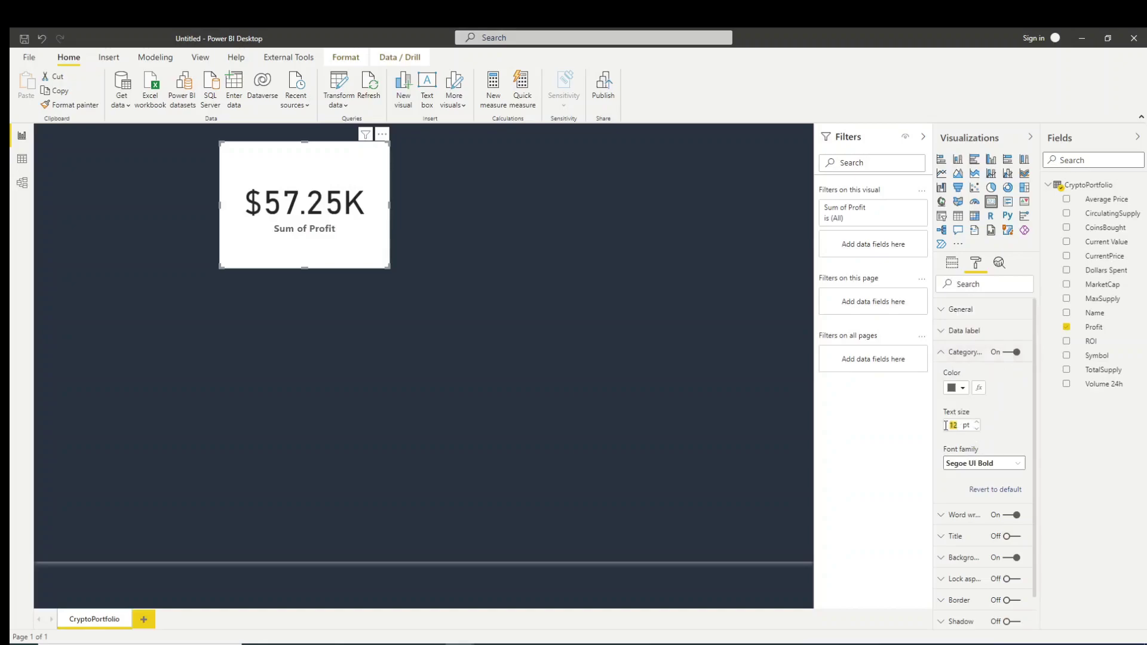
text(25)
key(ctrl+z)
key(ctrl+z)
- Reduce the text size of the card's data label
click(953, 265)
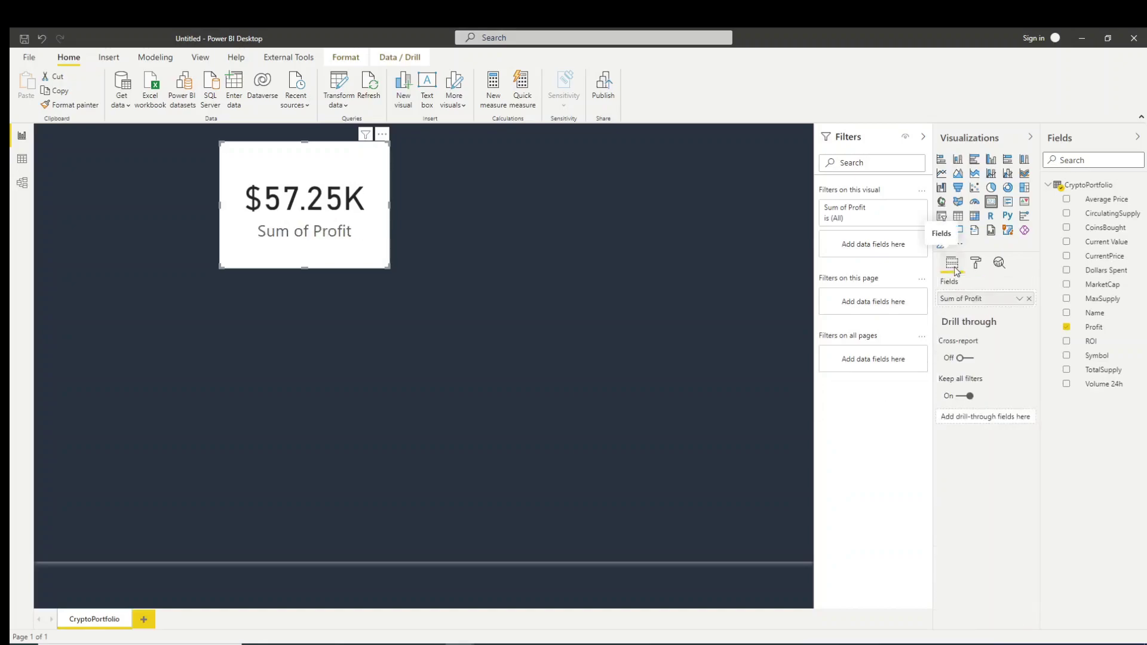
click(975, 263)
click(964, 330)
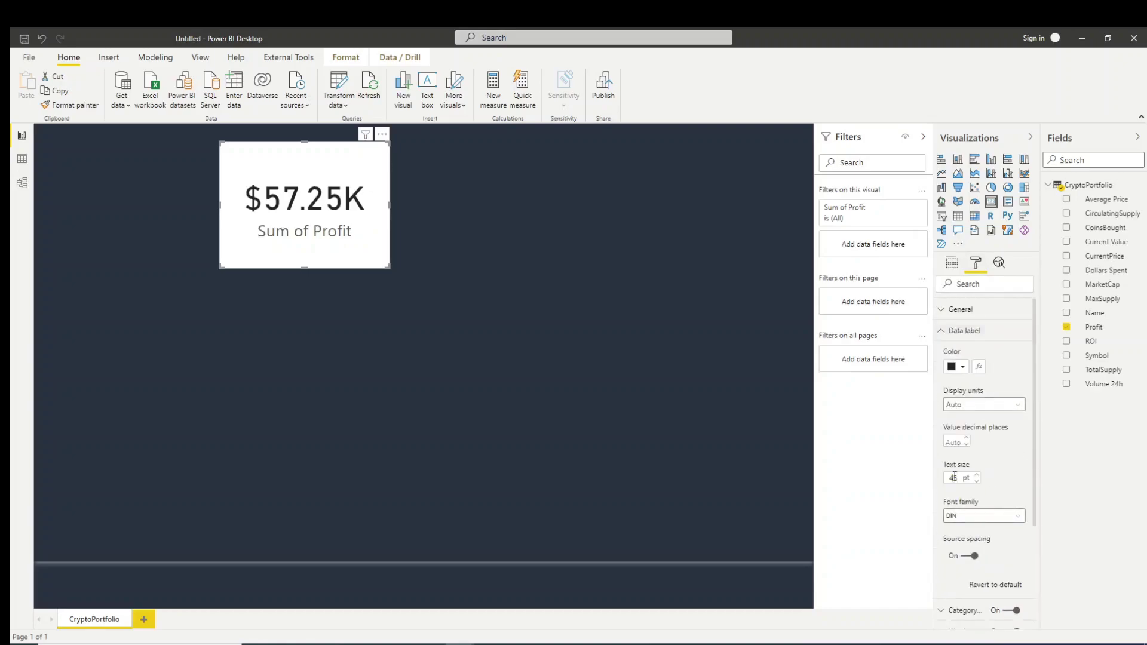
key(Return)
- Turn on the card's title and set its text to My Profit
click(964, 330)
click(955, 394)
click(961, 429)
text(Mz)
- Center the card's title and set its font color to the light hex color code copied from the other window
click(956, 510)
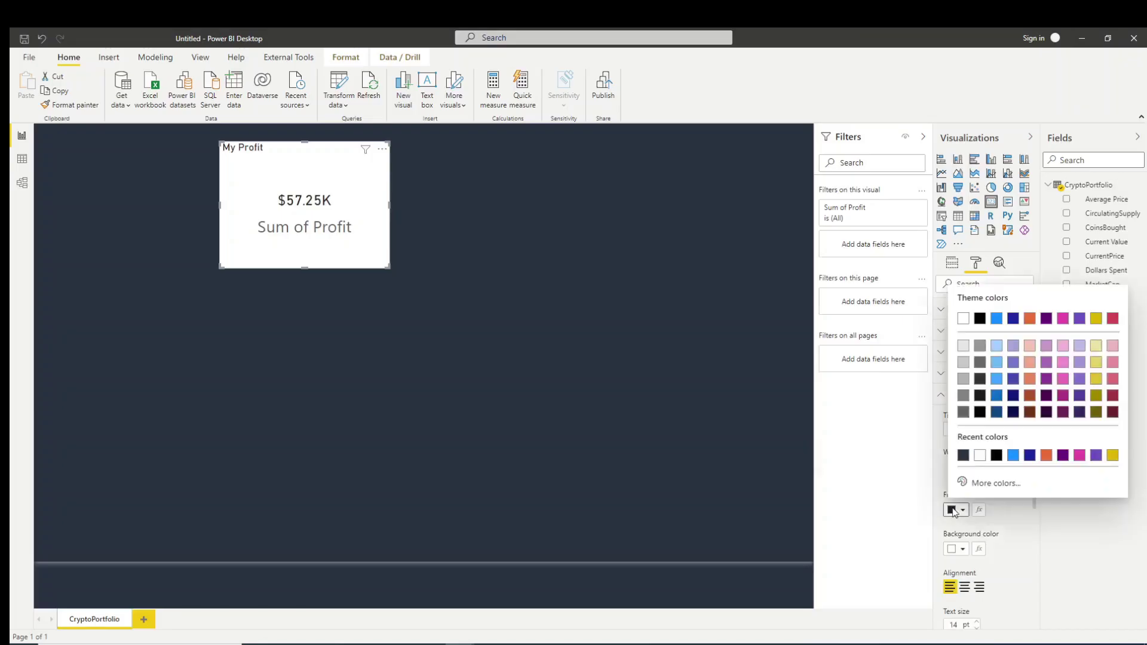
key(alt+Tab)
click(578, 570)
key(ctrl+c)
click(488, 630)
click(965, 588)
click(957, 509)
click(978, 476)
double_click(982, 461)
key(ctrl+v)
- Set the card background to a dark color matching the page, and color the data label with the recent pale tint
click(1018, 543)
click(957, 548)
click(1001, 497)
click(956, 366)
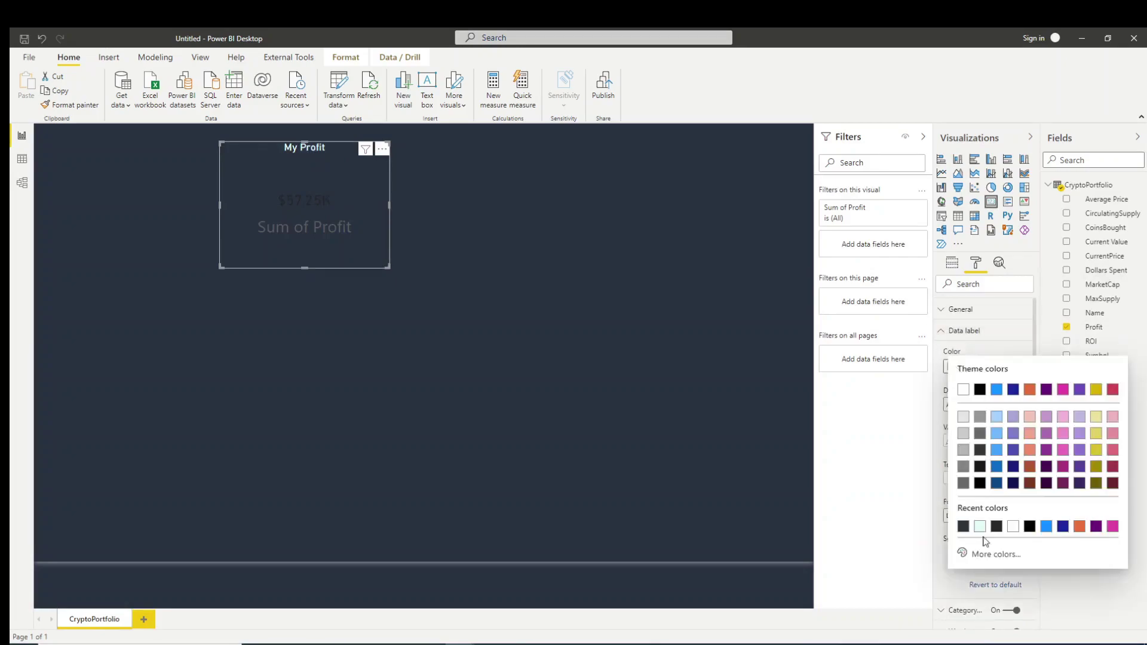
click(981, 527)
- Set the My Profit title's text size to 25 pt and change its font family to a bold typeface
scroll(1000, 493, down, 6)
drag(961, 468, 938, 469)
text(24)
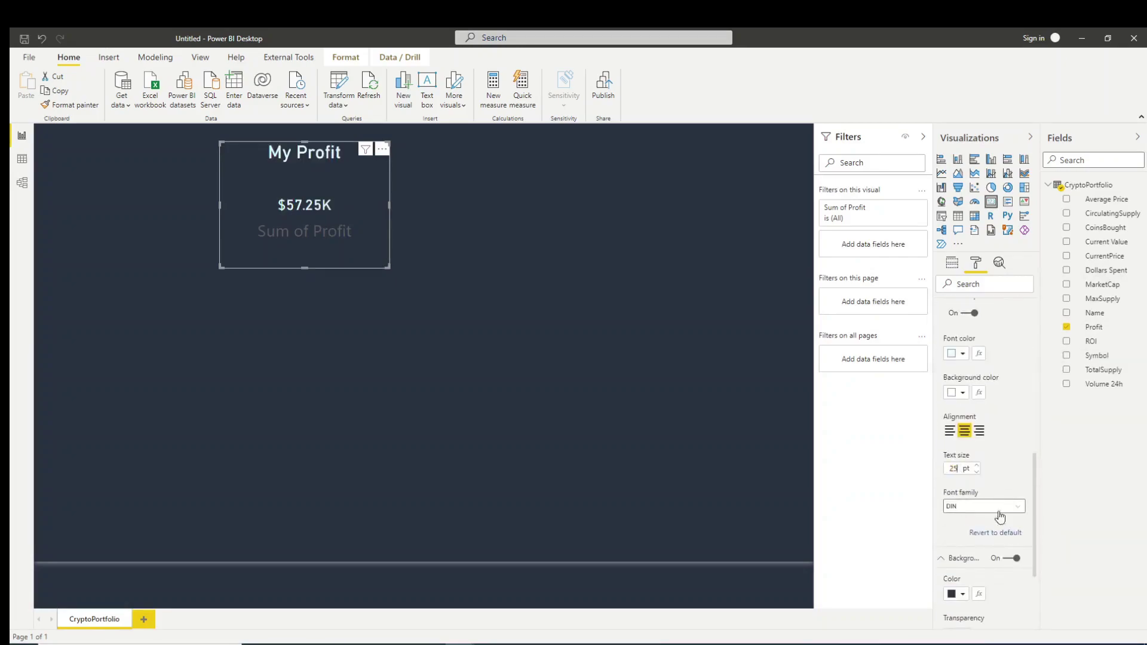
scroll(999, 520, down, 3)
click(987, 385)
scroll(976, 499, down, 5)
click(978, 471)
- Turn off the card's category label and set the card's height to 104
scroll(992, 484, up, 10)
click(964, 330)
click(1010, 352)
drag(304, 268, 304, 228)
click(961, 309)
double_click(985, 453)
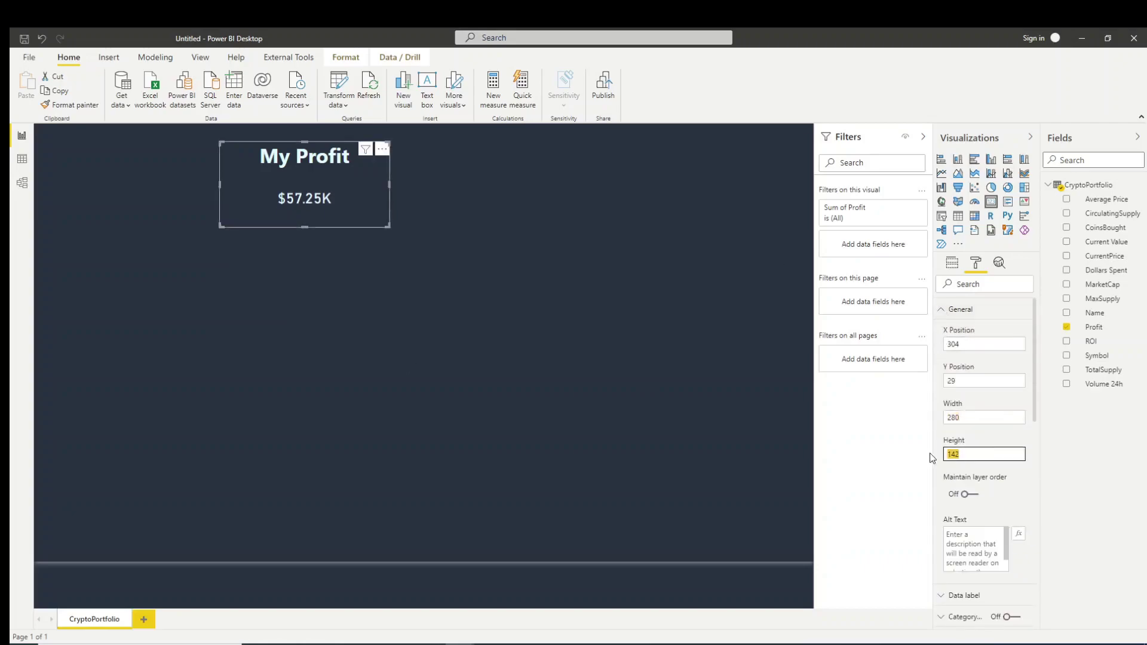
text(104)
- Duplicate the My Profit card to make three copies
click(368, 189)
key(ctrl+c)
key(ctrl+v)
key(ctrl+v)
key(ctrl+v)
- Arrange the cards with one copy beside the original at the page's upper edge and two copies side by side below
drag(335, 188, 487, 352)
drag(317, 185, 279, 348)
drag(440, 214, 474, 158)
mouse_move(313, 177)
mouse_down()
mouse_move(308, 153)
mouse_move(307, 163)
mouse_up()
click(494, 177)
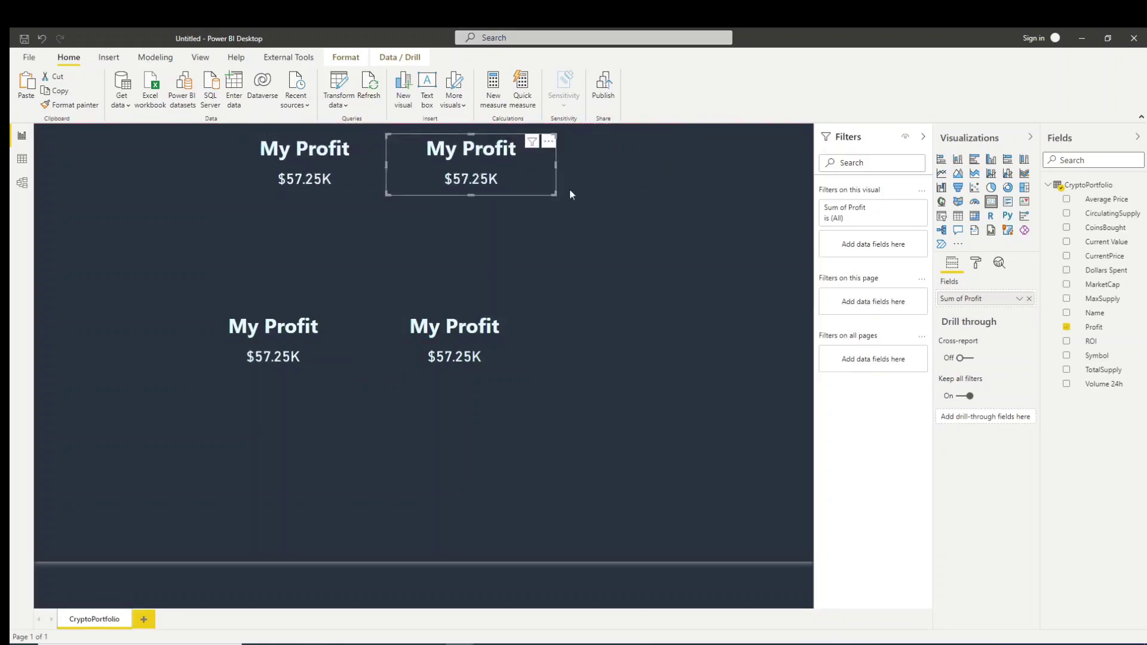
- Replace Profit with Current Value, aggregated as Sum, in the card copy beside the original My Profit card
click(1067, 327)
click(1067, 241)
click(1020, 298)
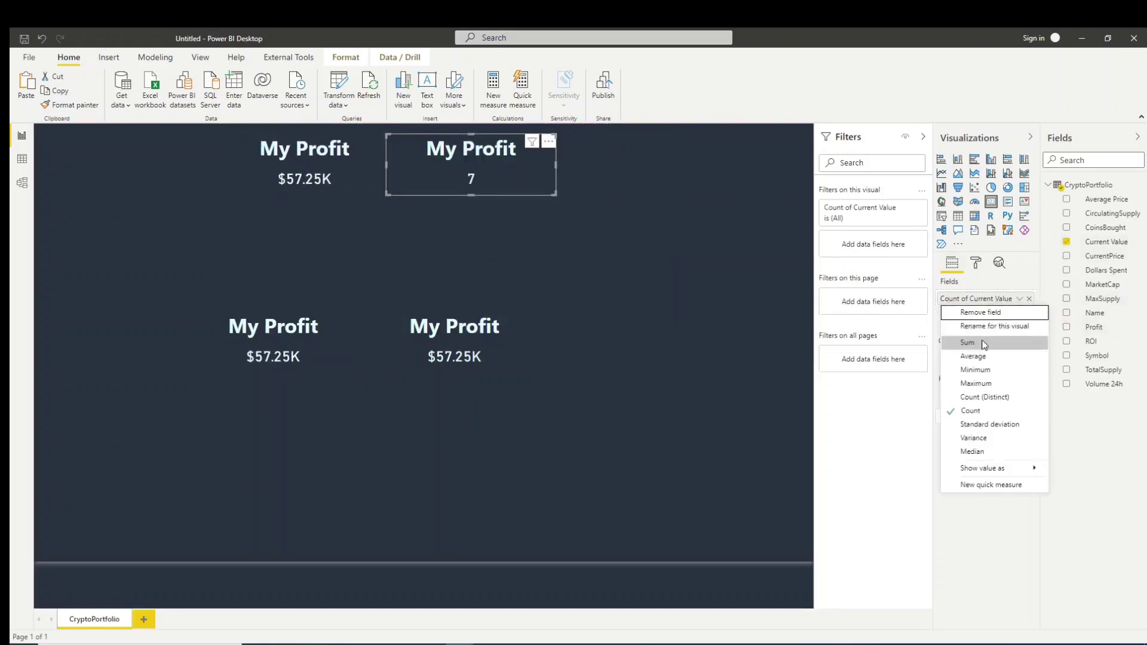
click(1001, 357)
- Change the Current Value card's title to Holdings
click(976, 263)
click(955, 394)
drag(980, 429, 925, 431)
text(Holdings)
key(Return)
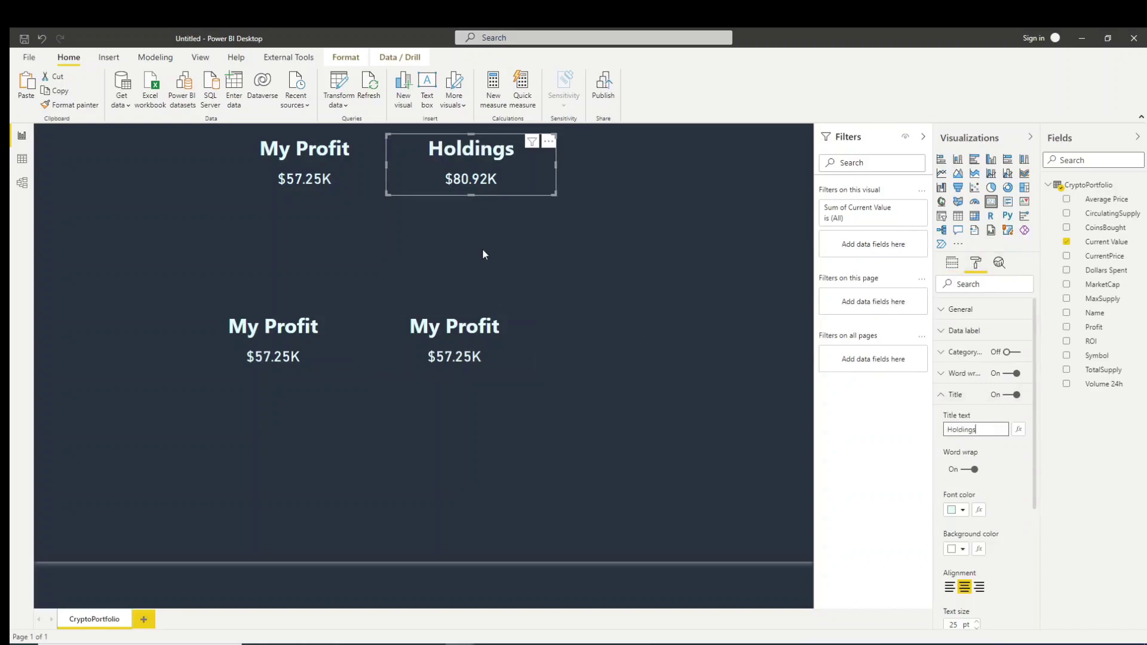
- Create a CryptoPortfolio measure named TopPerformer that returns the maximum of the Profit column
click(286, 347)
right_click(1088, 185)
click(1016, 186)
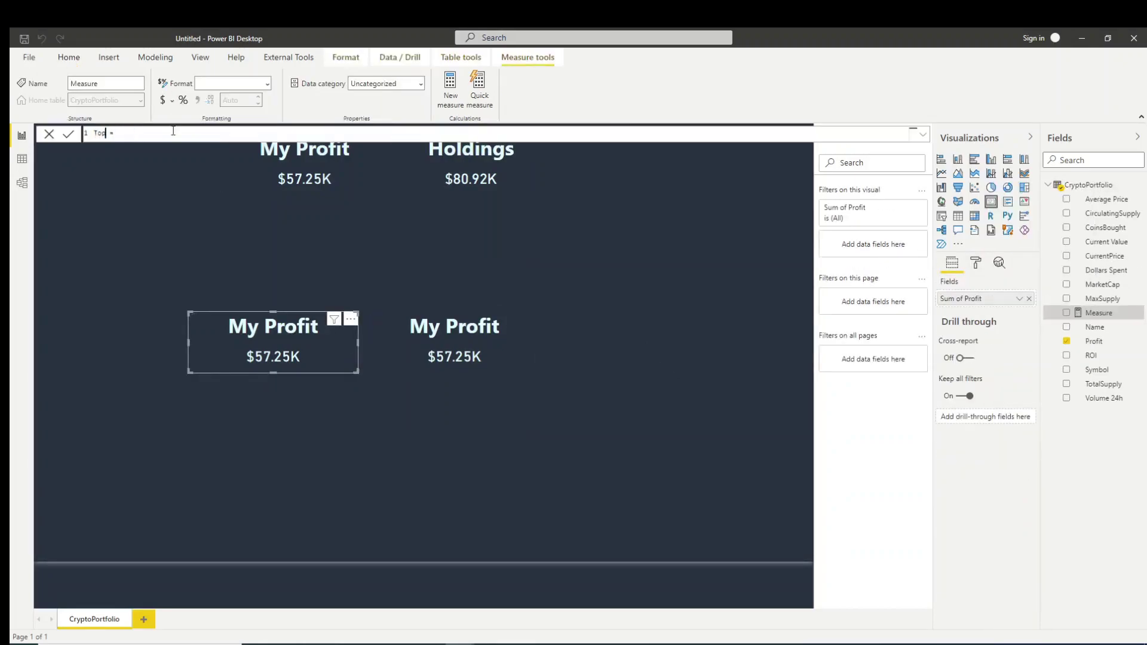
text(max)
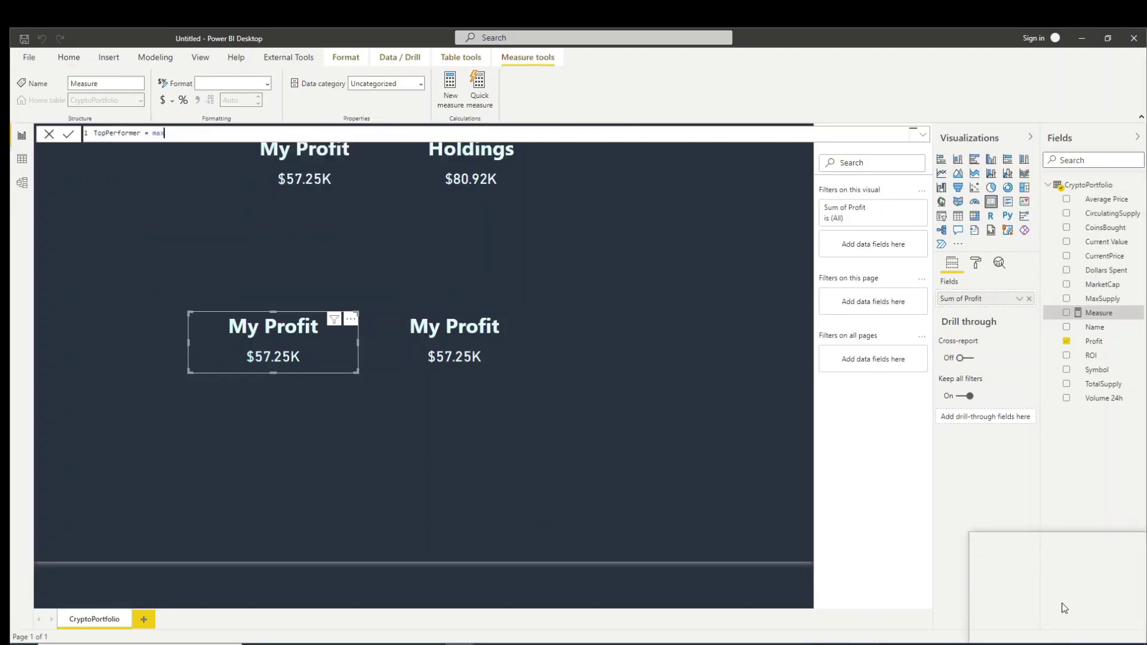
text((CryptoPortfolio[Profit]))
key(Return)
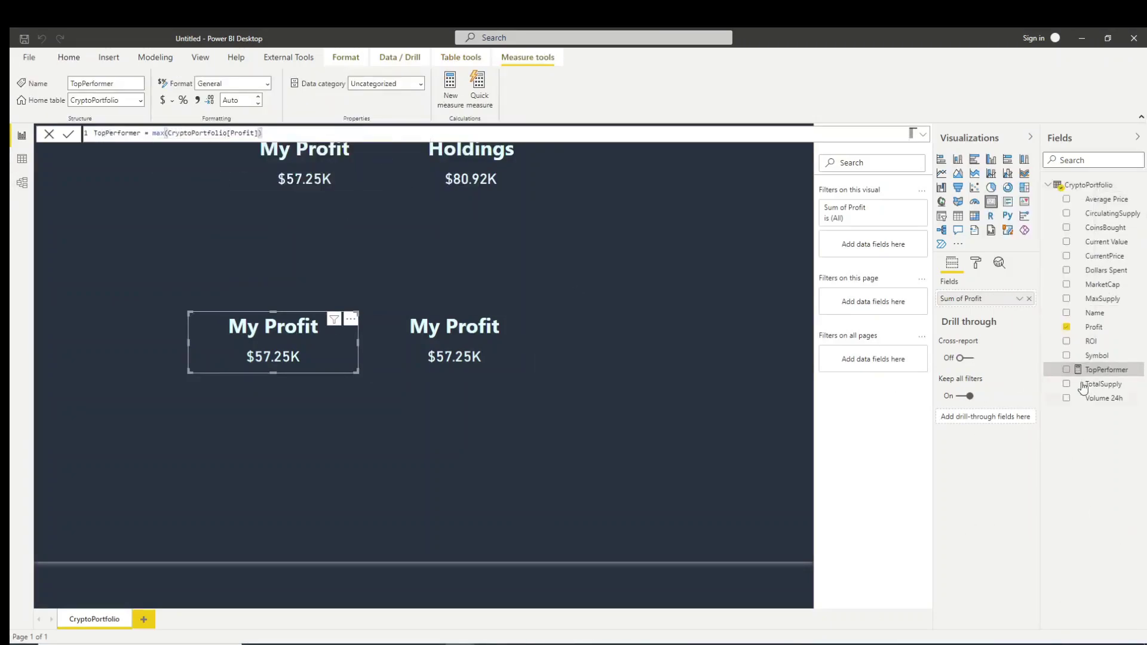
- Show the TopPerformer measure in the first card of the lower row and title it Top Performer
click(1067, 369)
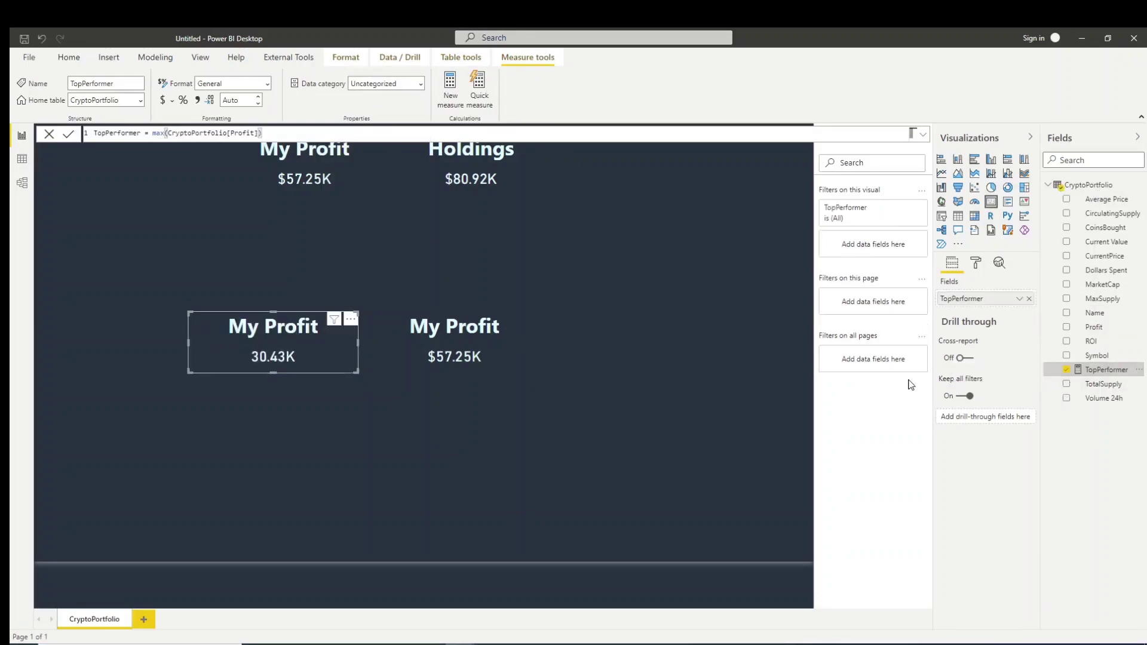
click(978, 264)
click(955, 395)
triple_click(992, 429)
text(Top Performer)
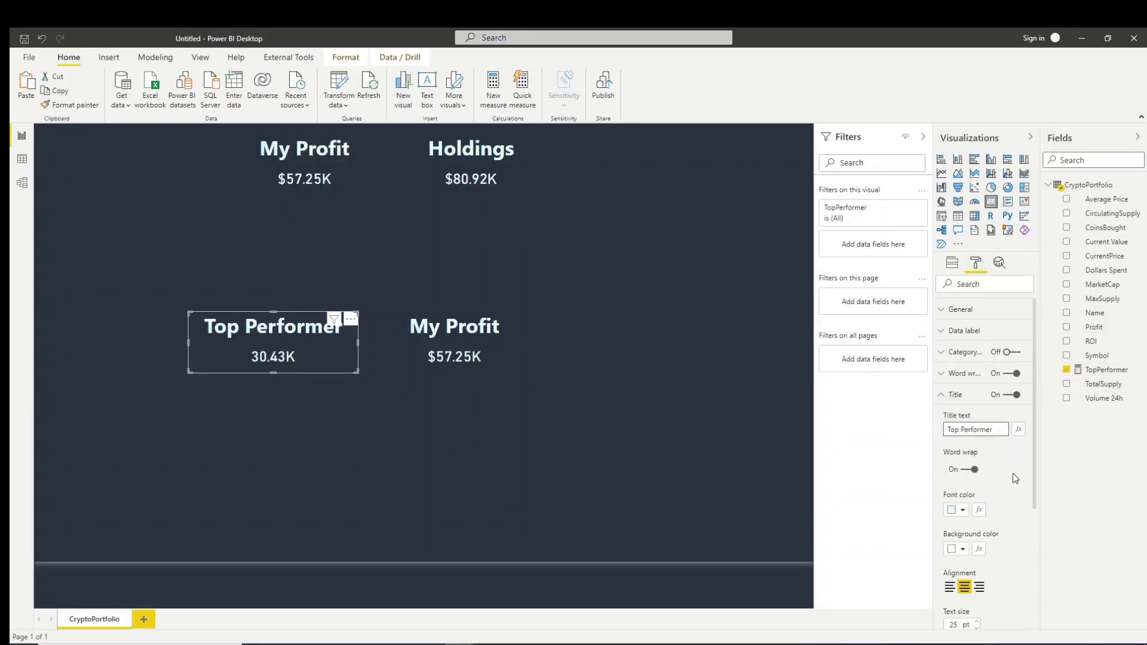
- Check the coins' profits in the data table, and turn on the Top Performer card's category label in a light colour
click(22, 158)
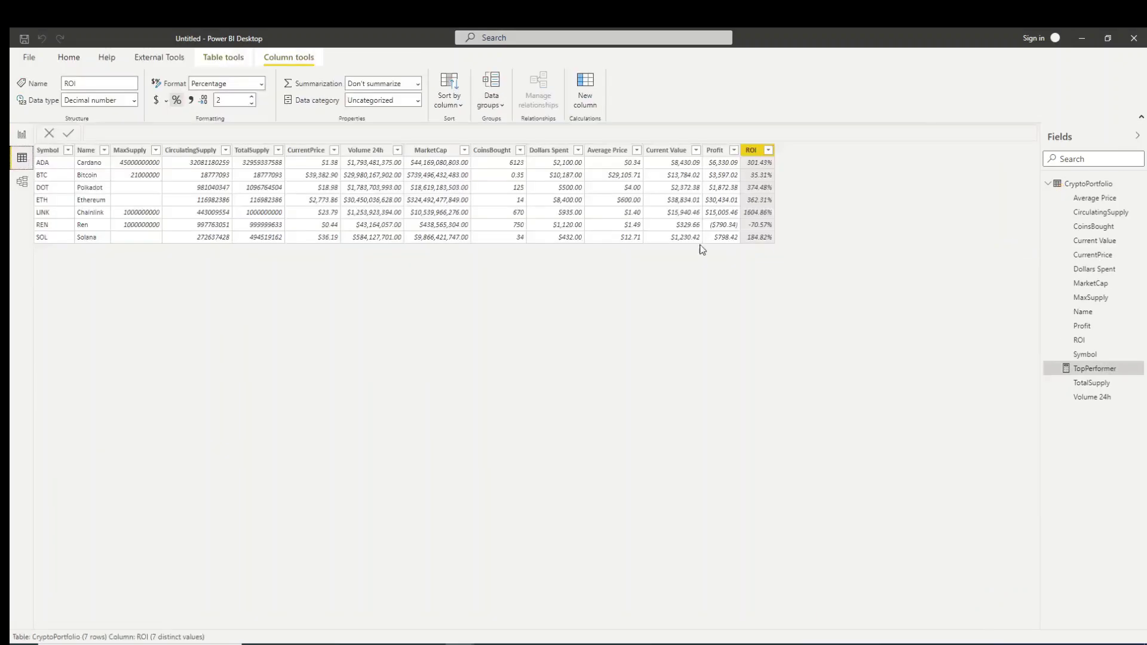
click(716, 207)
click(22, 135)
click(1011, 353)
click(965, 352)
click(962, 388)
click(962, 388)
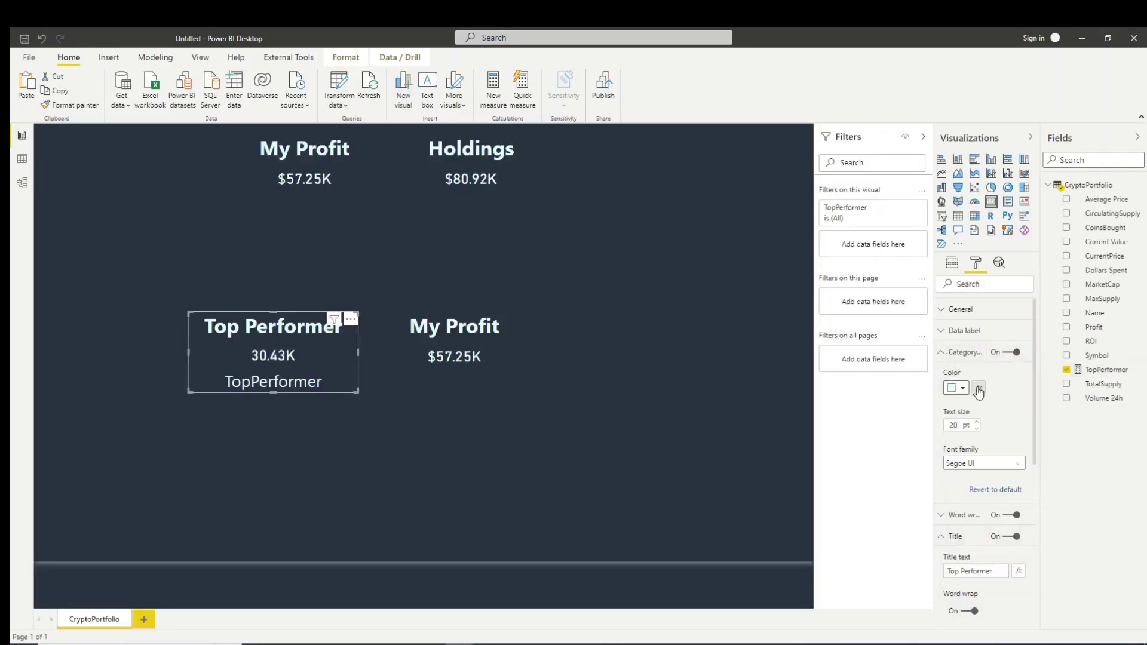
- Rename the TopPerformer field as Ethereum for this card only
click(954, 264)
right_click(962, 296)
click(968, 324)
text(Ethereum)
- Change the Top Performer card's data label font to Segoe UI Light and its category label font to Segoe UI Bold
click(976, 263)
click(965, 331)
click(985, 515)
click(992, 419)
click(992, 408)
click(985, 516)
click(993, 408)
click(964, 330)
click(965, 351)
click(984, 464)
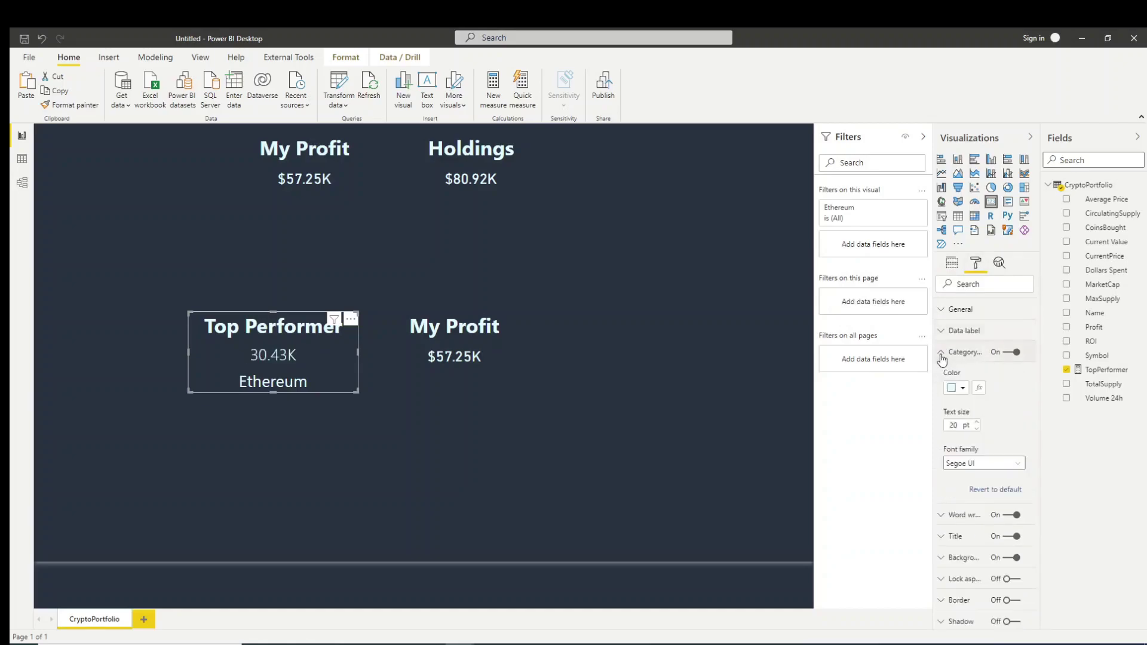
click(992, 332)
- Create a CryptoPortfolio measure named Worst Performer with the formula Min(CryptoPortfolio[Profit])
click(482, 357)
right_click(1098, 185)
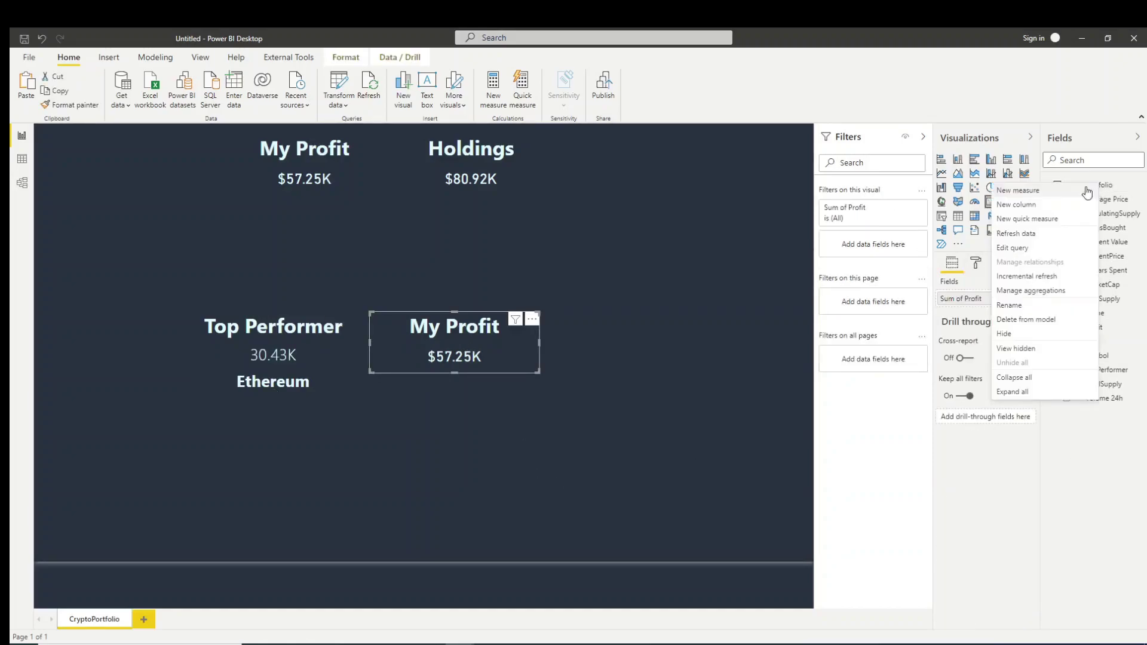
click(1019, 189)
text(Worst Performer =)
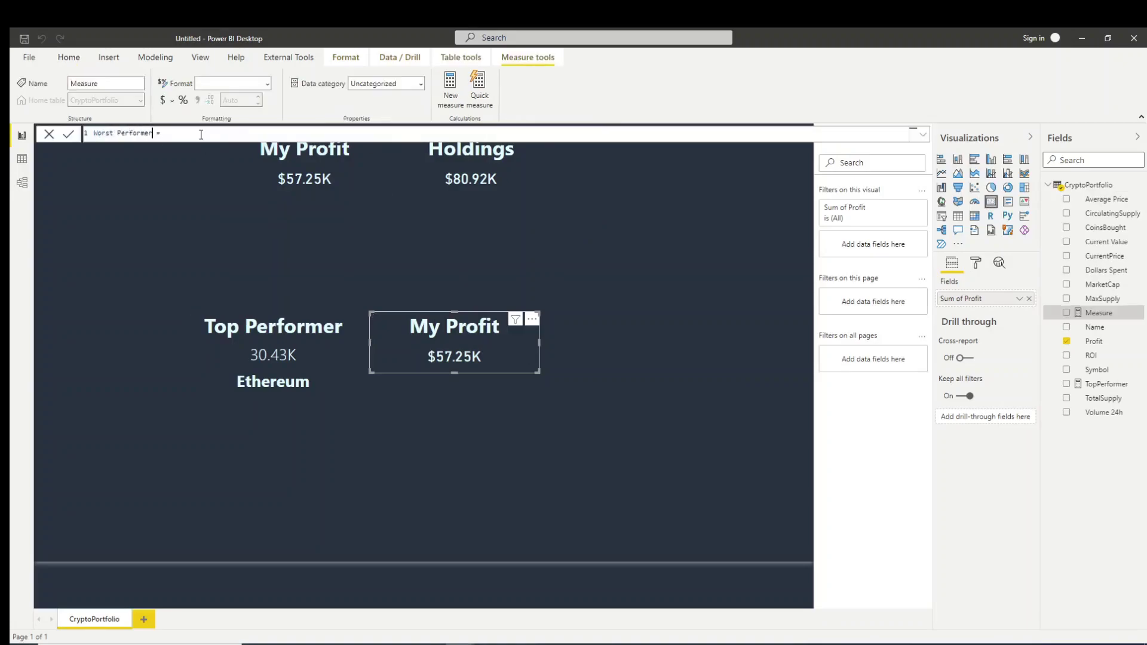
key(End)
text(Min(CryptoPortfolio[Profit]()
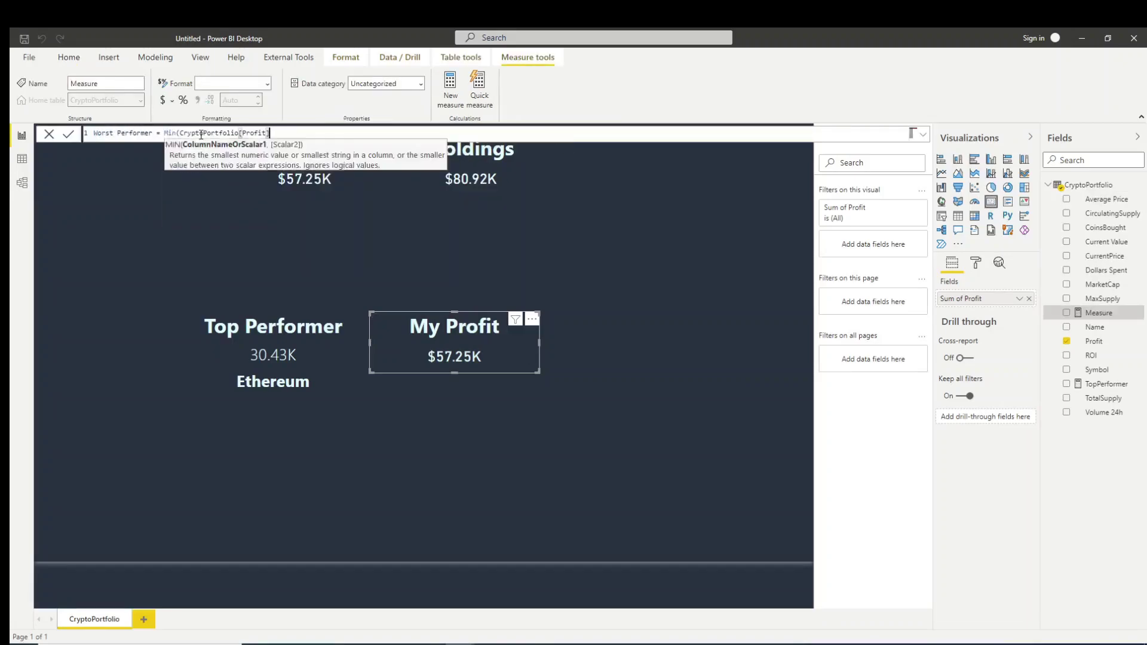
key(Return)
- Show the Worst Performer measure in the remaining lower card and title it Worst Performer
click(1067, 412)
click(976, 263)
click(955, 394)
triple_click(956, 429)
text(Worst Performer)
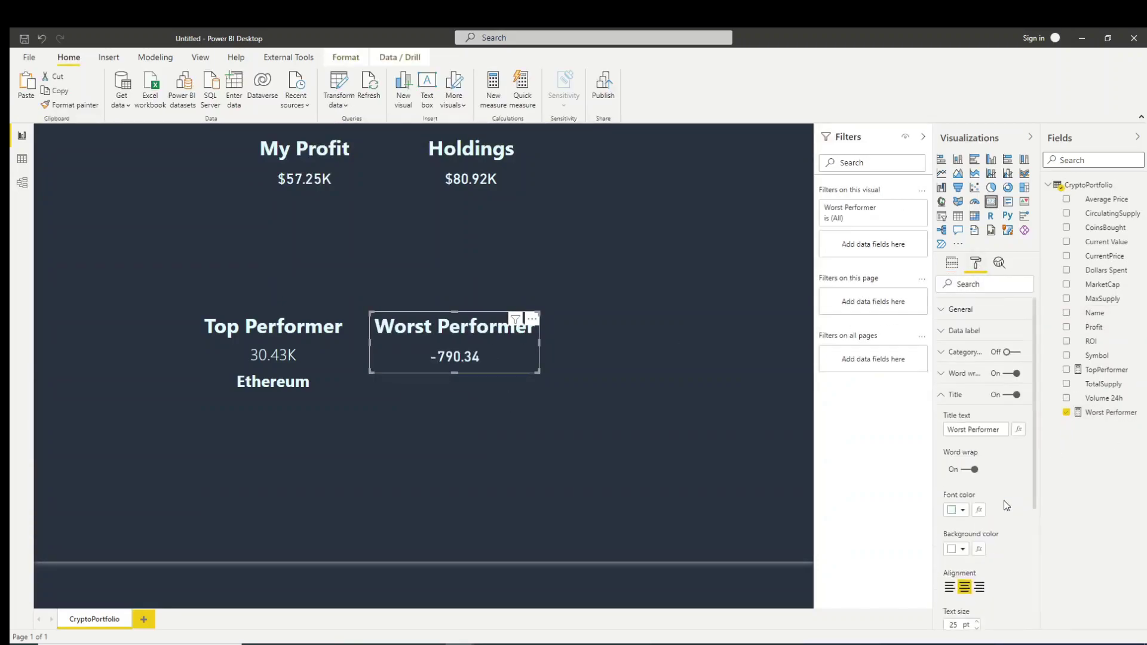
- Set the Worst Performer card's data label font to Segoe UI Light and turn on its category label
click(942, 330)
scroll(1023, 480, down, 1)
click(1004, 457)
click(978, 589)
click(1030, 500)
scroll(1030, 500, down, 2)
click(1011, 434)
- Rename the Worst Performer field as REN for this card only
click(952, 263)
right_click(974, 300)
click(988, 330)
text(REN)
key(Return)
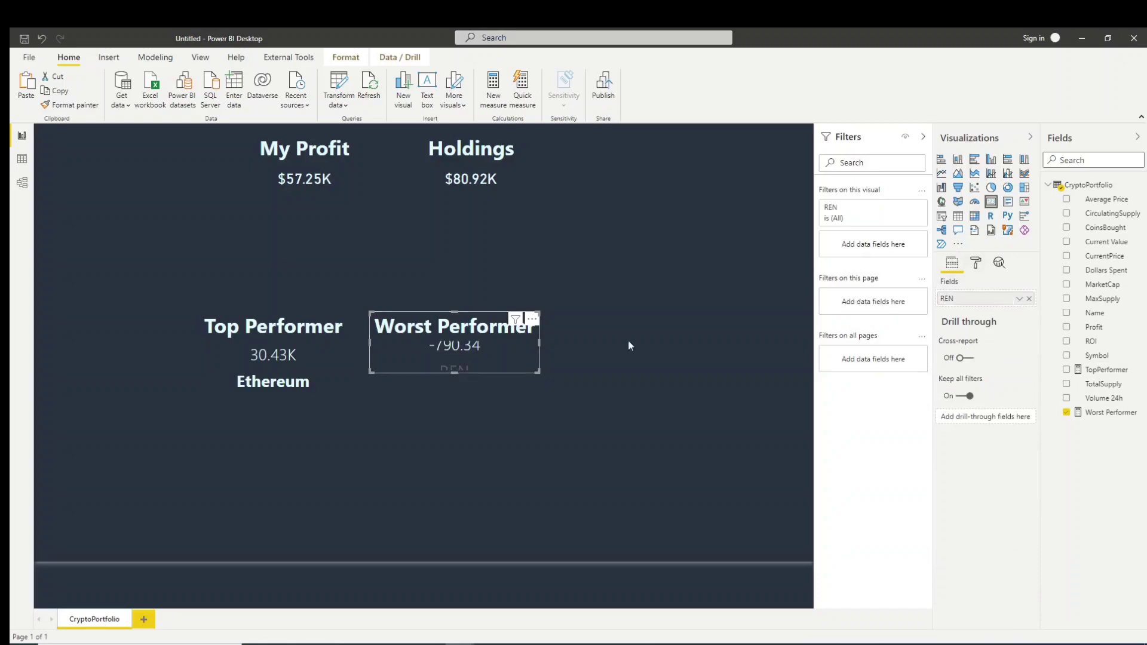
- Give the REN category label a light colour and Segoe UI Bold font, and lengthen the card to fit it
click(976, 263)
click(955, 357)
click(961, 385)
click(966, 542)
drag(454, 373, 455, 393)
click(999, 463)
scroll(980, 383, down, 3)
click(969, 368)
- Move the Worst Performer card beside Holdings at the page's upper edge and adjust its height to fit its three text lines
click(622, 365)
drag(489, 356, 640, 172)
click(976, 263)
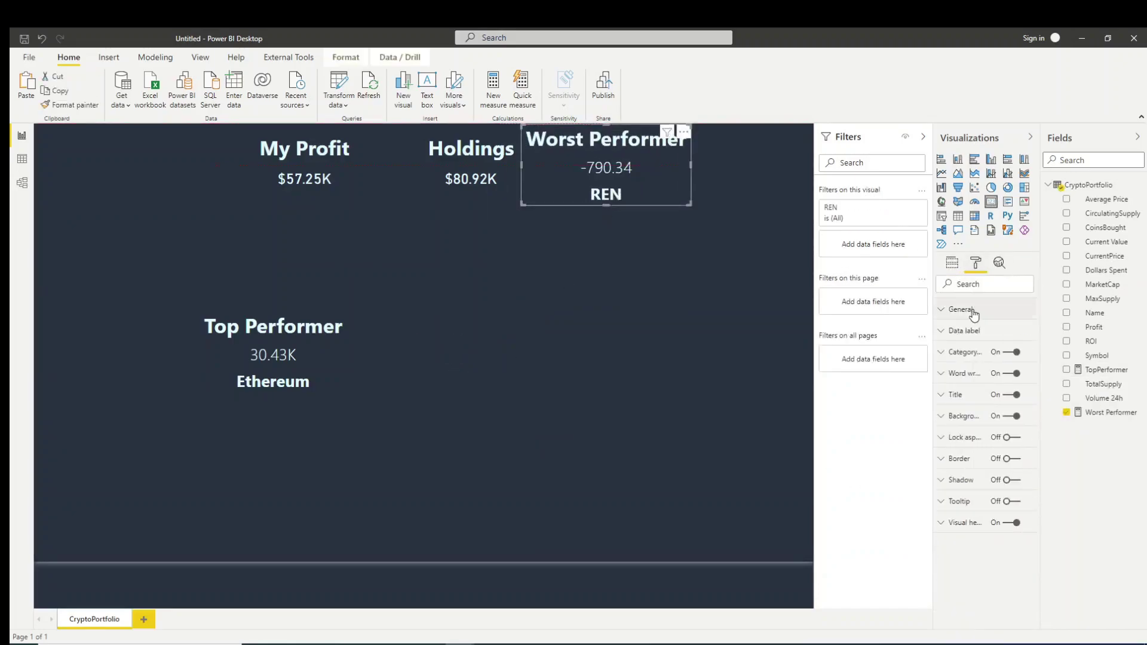
click(972, 311)
click(962, 418)
drag(963, 456, 945, 459)
text(102)
drag(605, 186, 605, 204)
- Resize the Holdings and My Profit cards to the Worst Performer card's height and line them up at the page's upper edge
click(472, 163)
drag(472, 163, 444, 163)
mouse_move(443, 196)
mouse_down()
mouse_move(443, 166)
mouse_move(444, 204)
mouse_up()
drag(440, 173, 431, 173)
drag(315, 172, 303, 164)
drag(291, 187, 289, 199)
click(412, 179)
click(335, 169)
click(520, 177)
- Place the Top Performer card at the row's right end, respace the other cards, and increase the row's height to 143
drag(273, 353, 729, 168)
click(284, 162)
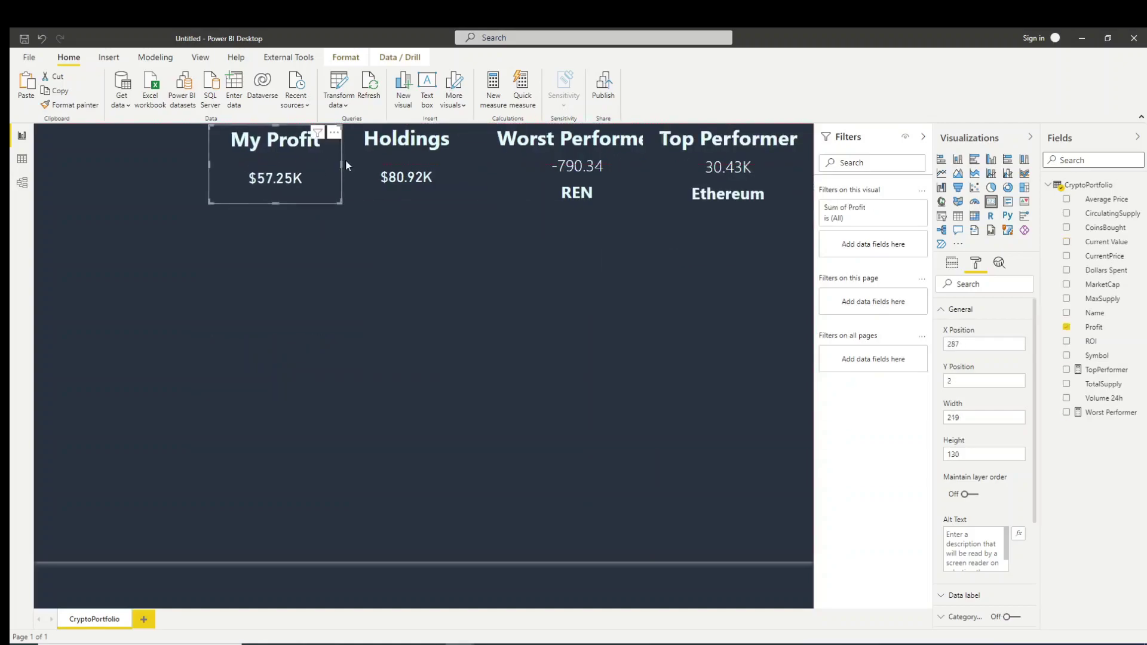
click(406, 177)
drag(577, 180, 558, 183)
click(274, 179)
drag(276, 203, 280, 212)
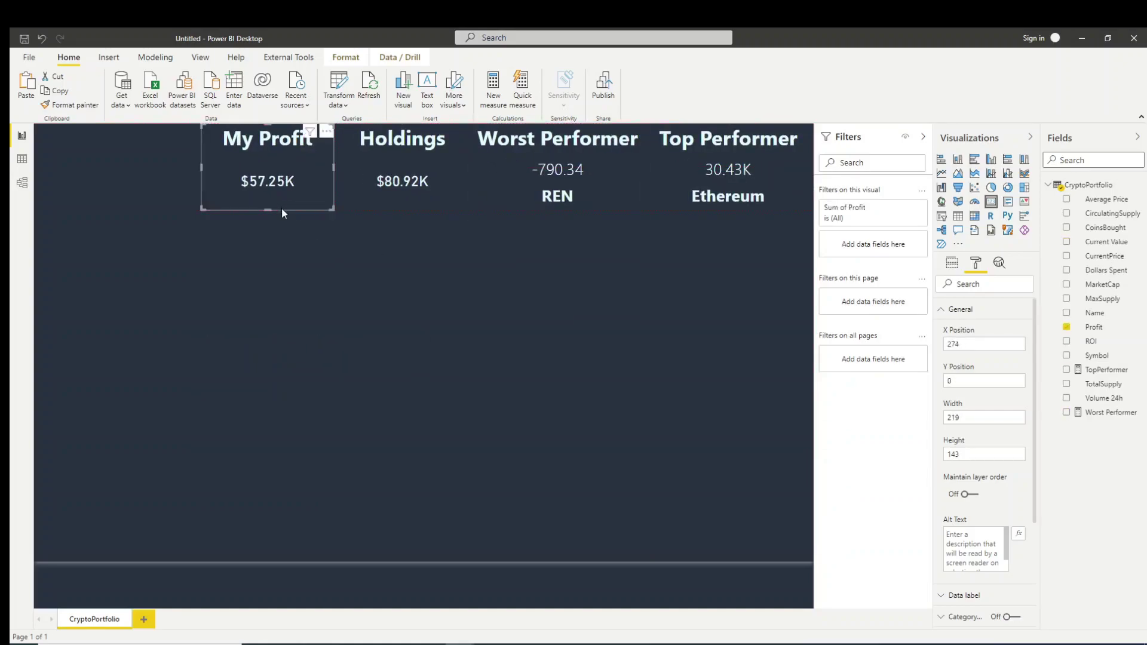
- Reduce the Top Performer card's title to 20 pt and its category and data labels to 15 pt
click(746, 149)
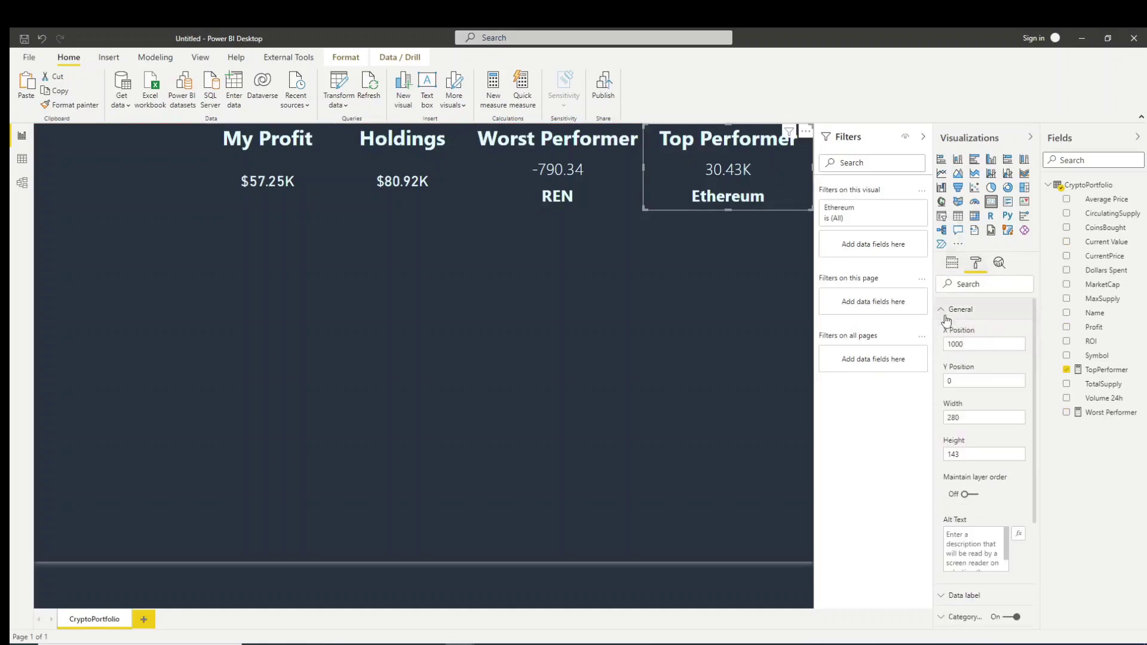
click(955, 395)
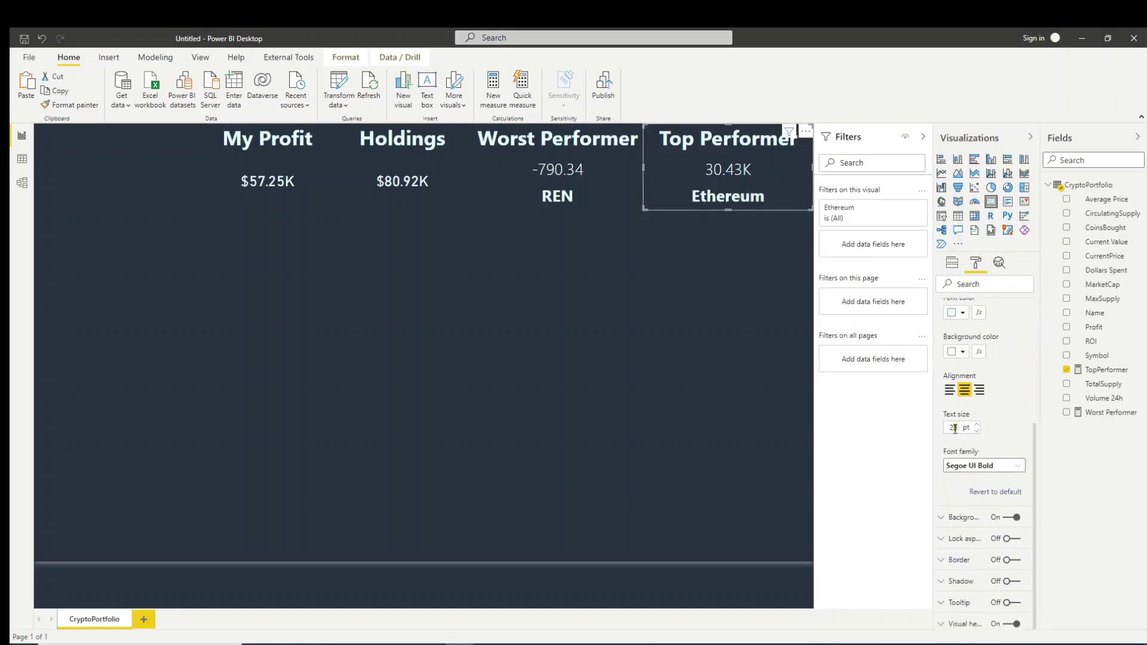
click(949, 350)
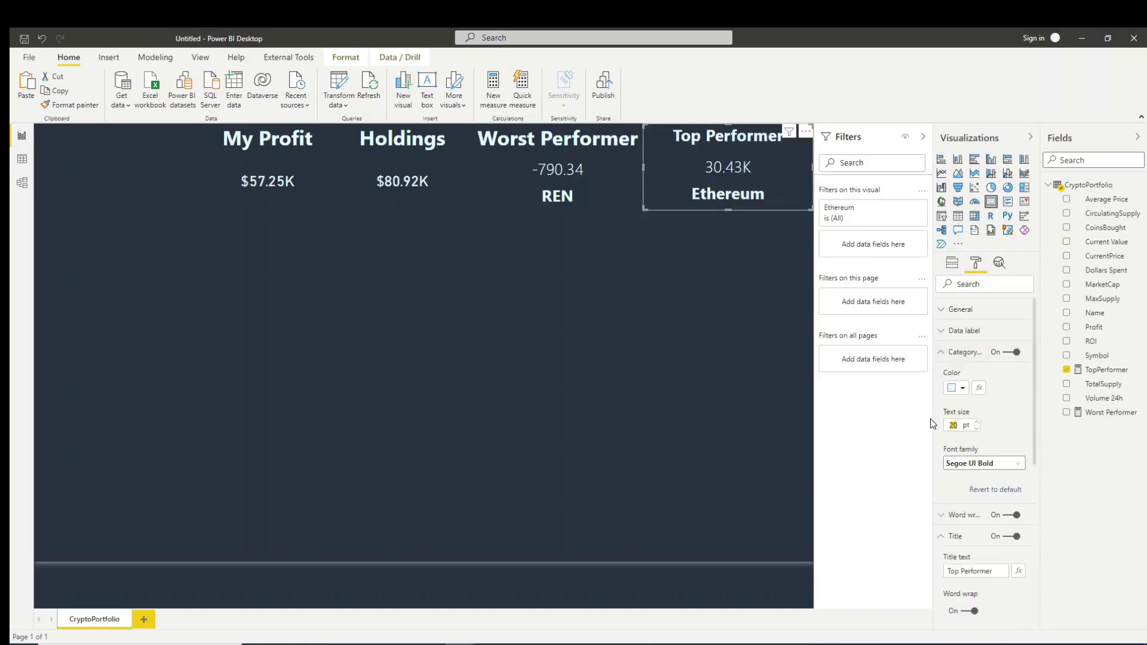
click(957, 353)
click(963, 330)
- Set the Worst Performer card's title to 20 pt and both labels to 15 pt, and tighten its spacing with Top Performer
click(552, 169)
scroll(980, 419, down, 3)
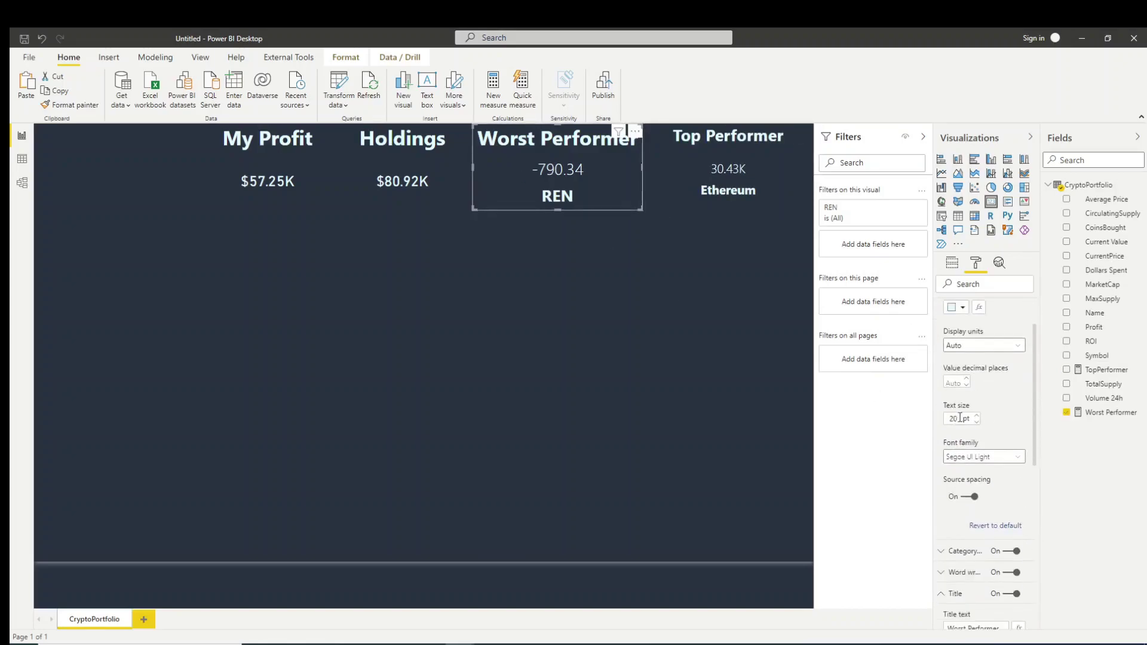
scroll(980, 418, down, 3)
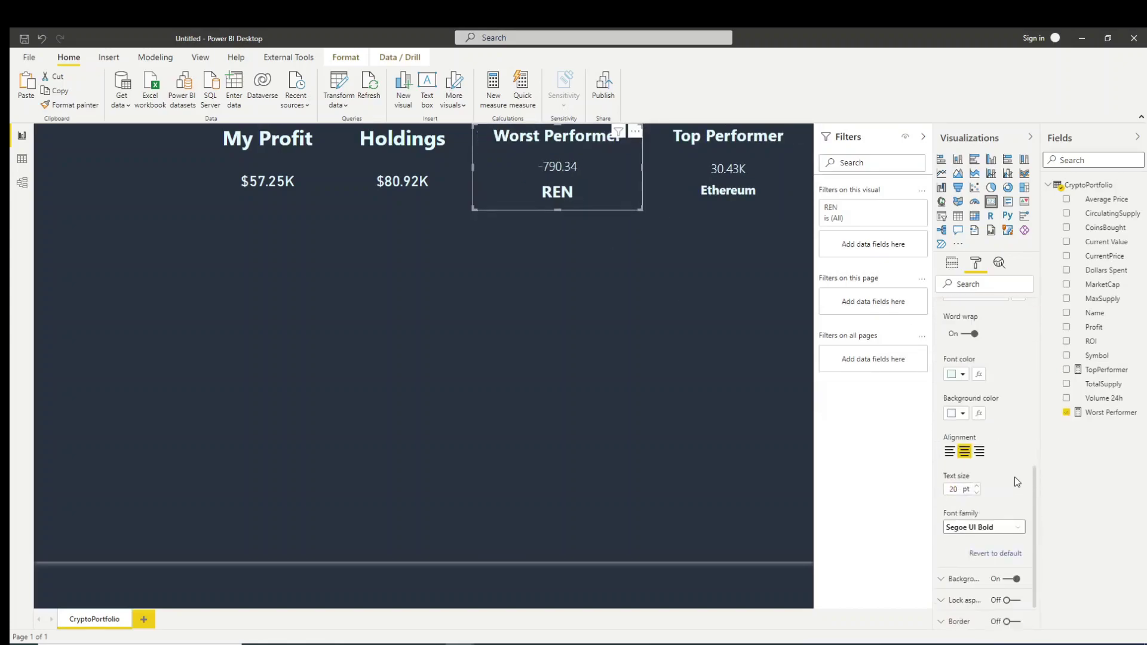
click(955, 477)
click(702, 174)
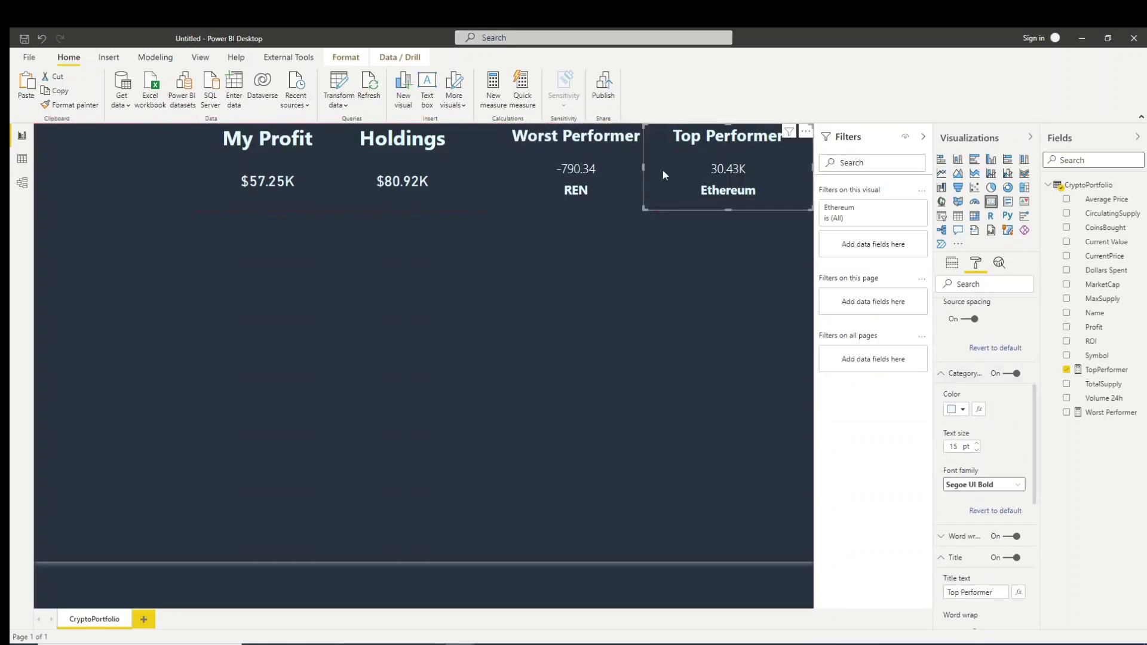
- Set the Holdings card's title to 20 pt and its data label to 15 pt
click(392, 156)
scroll(966, 532, down, 5)
text(0)
scroll(1000, 455, up, 5)
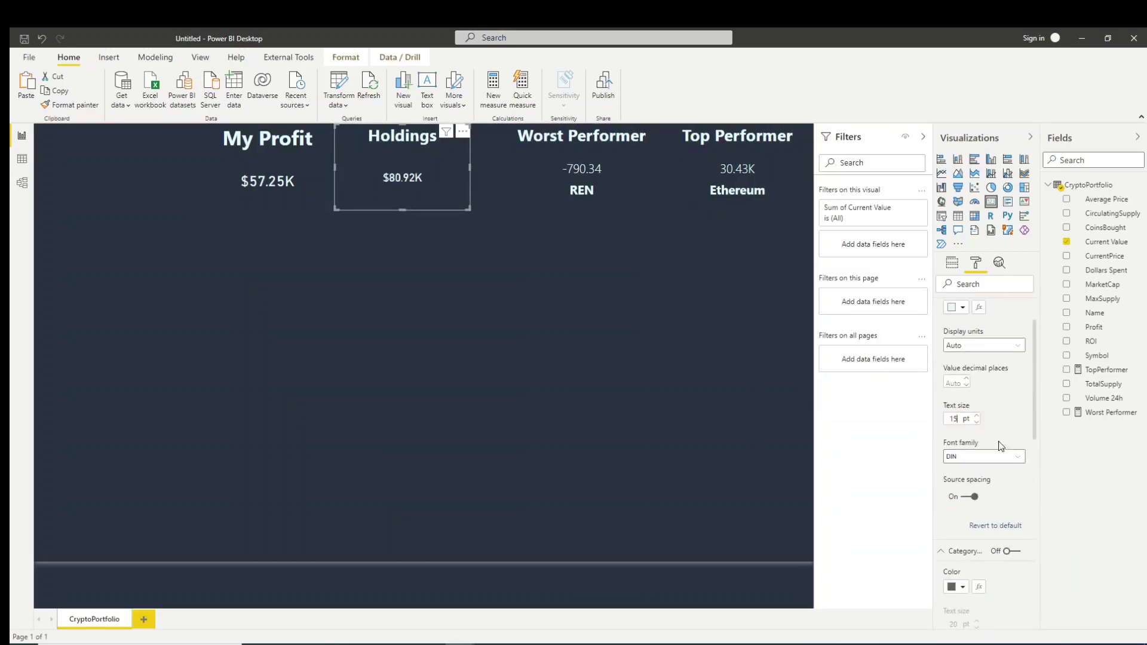
- Change the Holdings data label font to Segoe UI Light and move the card closer to Worst Performer
drag(418, 191, 445, 192)
click(945, 332)
scroll(980, 418, down, 1)
click(984, 457)
click(971, 579)
drag(469, 173, 482, 173)
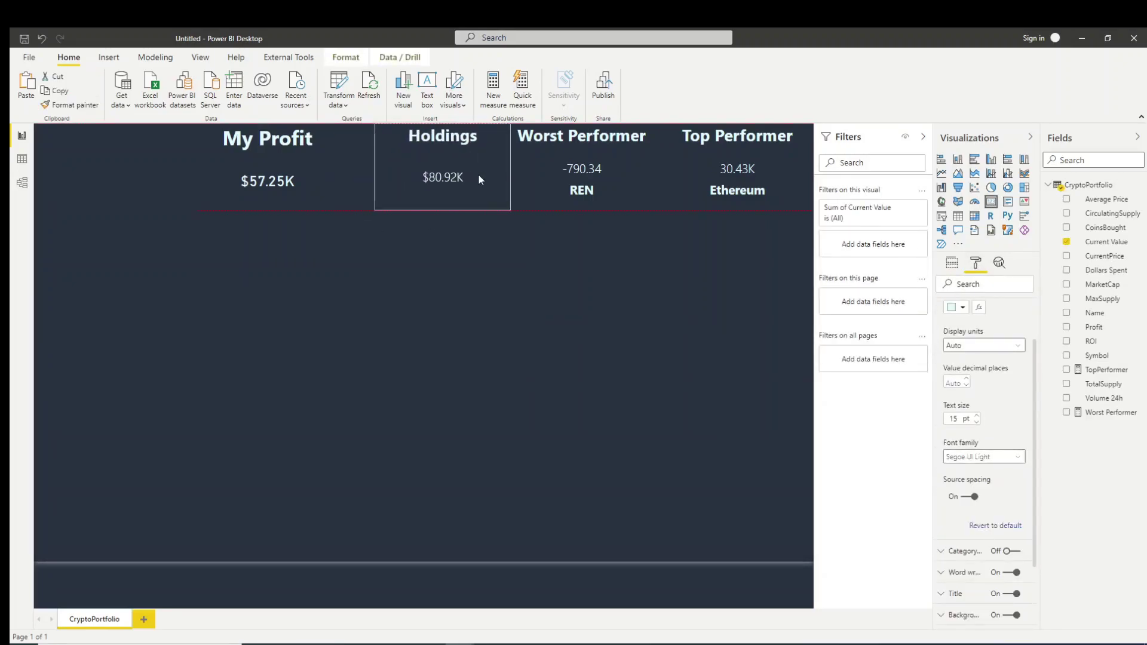
- Move My Profit closer to Holdings and match its text: 20 pt title and 15 pt Segoe UI Light data label
click(306, 159)
drag(306, 159, 373, 150)
click(976, 263)
click(962, 330)
click(983, 515)
scroll(983, 430, down, 3)
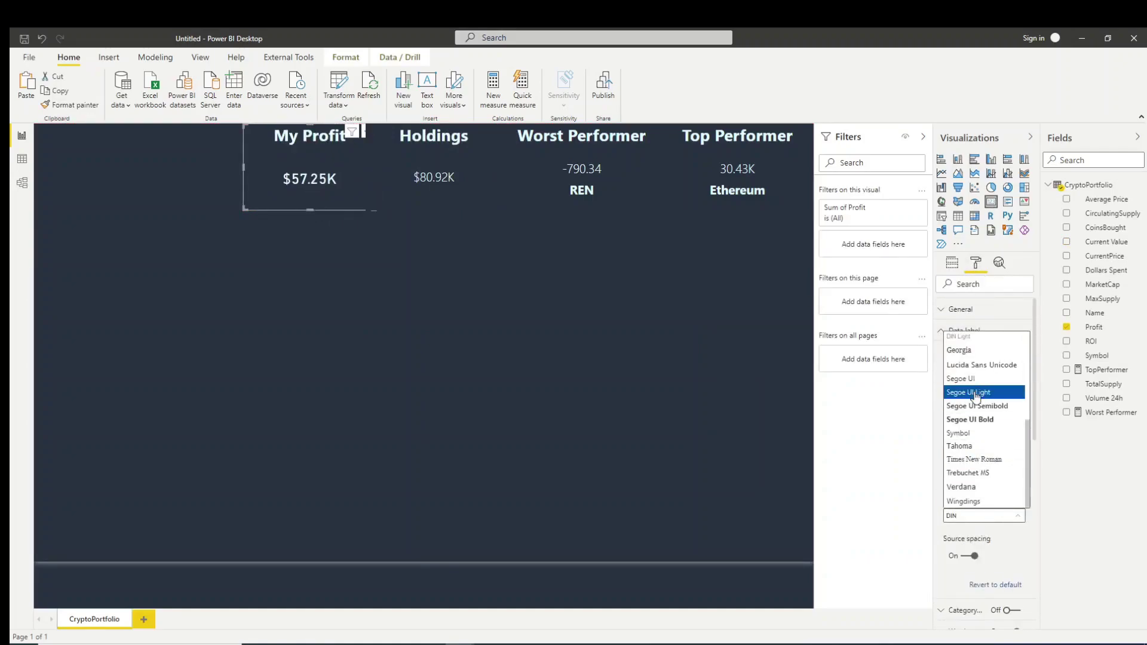
click(983, 394)
click(108, 214)
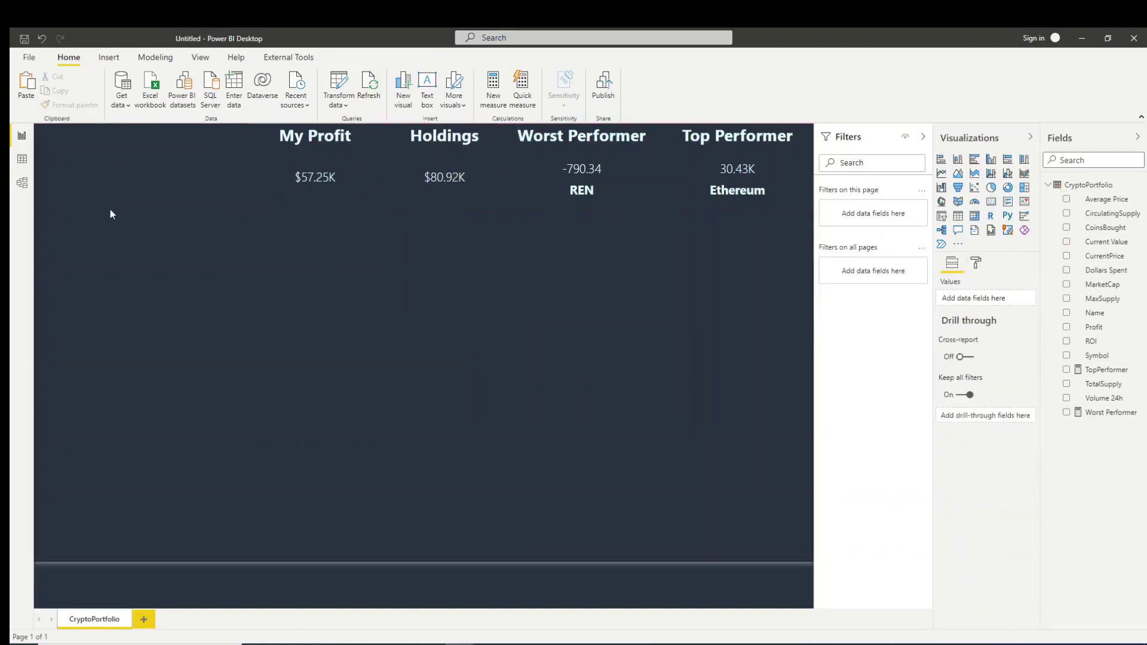
- Insert the Bi spreadsheets logo image from the logo_website_BIspreadsheets folder in Downloads
click(101, 62)
click(495, 90)
click(63, 134)
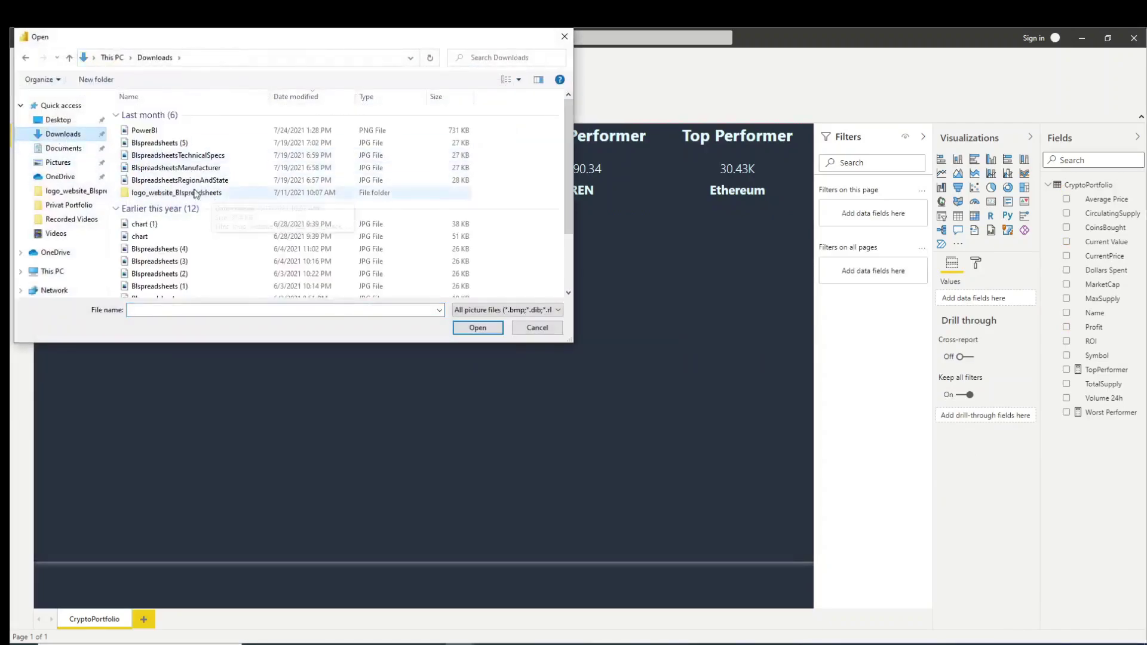
double_click(166, 197)
double_click(218, 143)
- Shrink the logo and place it in the page's upper-left corner beside the summary cards
drag(227, 389, 151, 222)
drag(226, 225, 183, 190)
click(263, 238)
- Insert a line shape and change its outline to a light colour
click(472, 101)
click(530, 252)
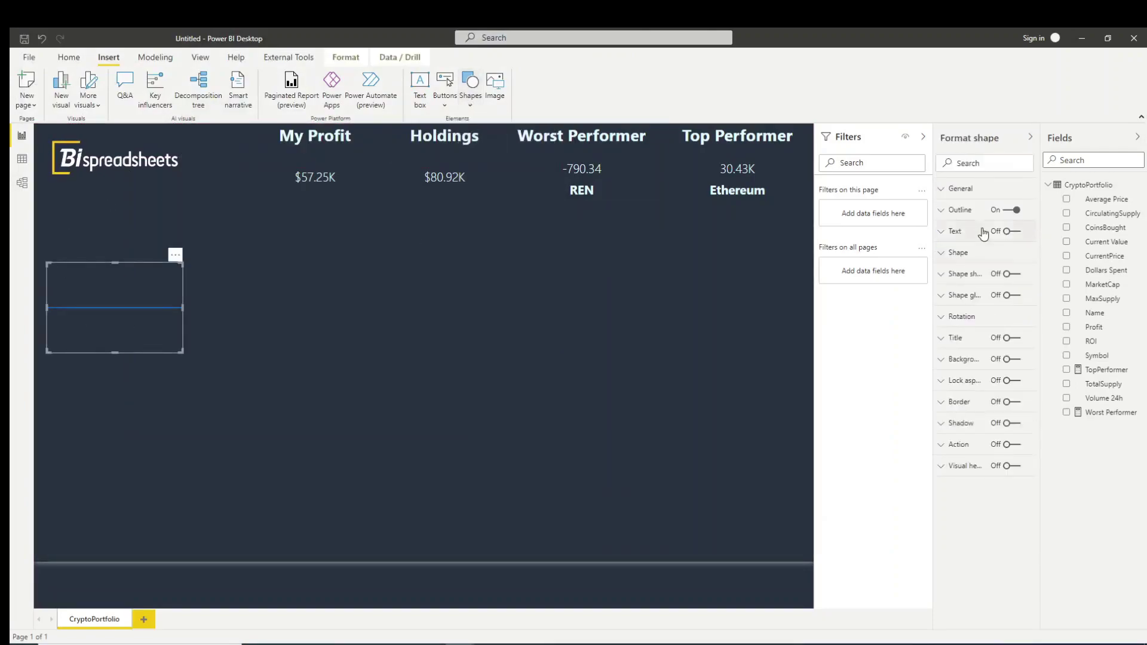
click(961, 209)
click(960, 251)
click(964, 408)
- Stretch the line across the full page width and position it directly beneath the logo and cards
drag(93, 308, 82, 229)
drag(172, 238, 818, 233)
mouse_move(432, 237)
mouse_down()
mouse_move(427, 198)
mouse_move(431, 220)
mouse_up()
click(385, 130)
- Add a second line, shorten it to about a third of the page width, and give it a light outline
click(470, 84)
click(477, 225)
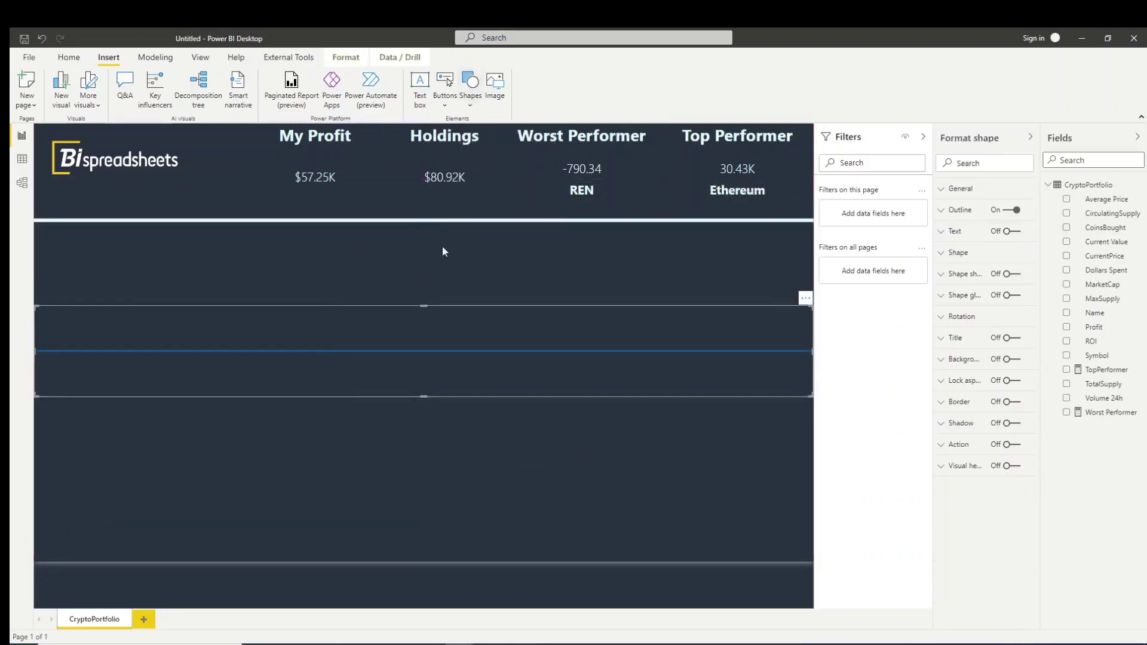
drag(811, 351, 315, 352)
click(950, 210)
click(956, 250)
click(947, 278)
- Rotate the second line's shape by 90° and place it as a vertical divider between the logo and My Profit
click(960, 466)
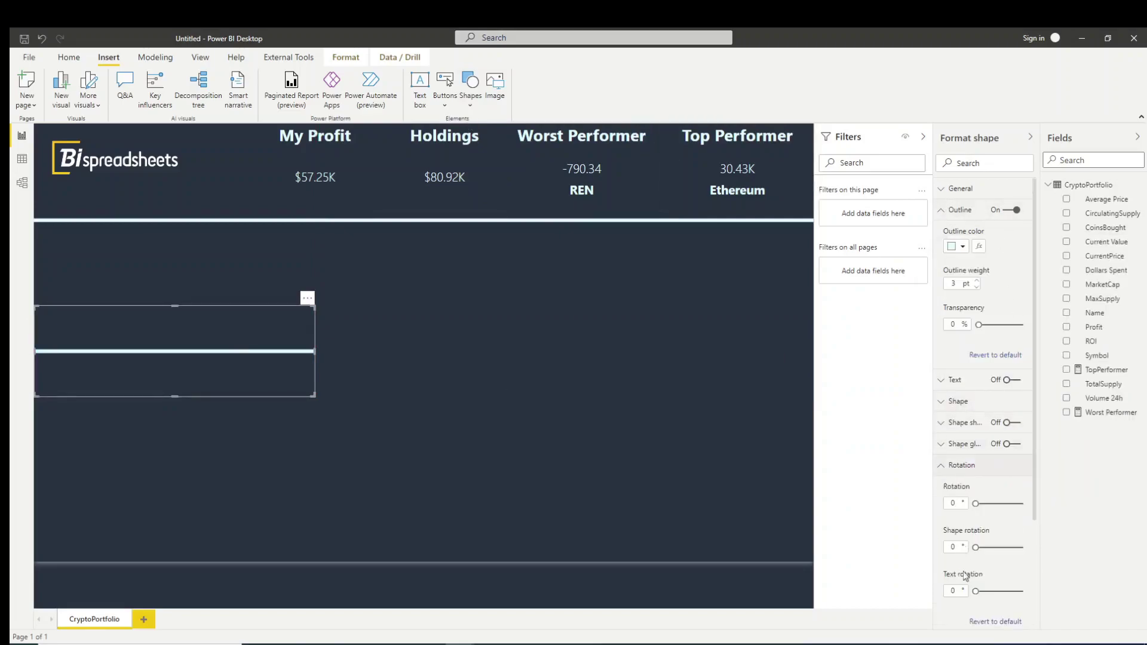
text(90)
key(Return)
drag(178, 312, 207, 167)
click(289, 336)
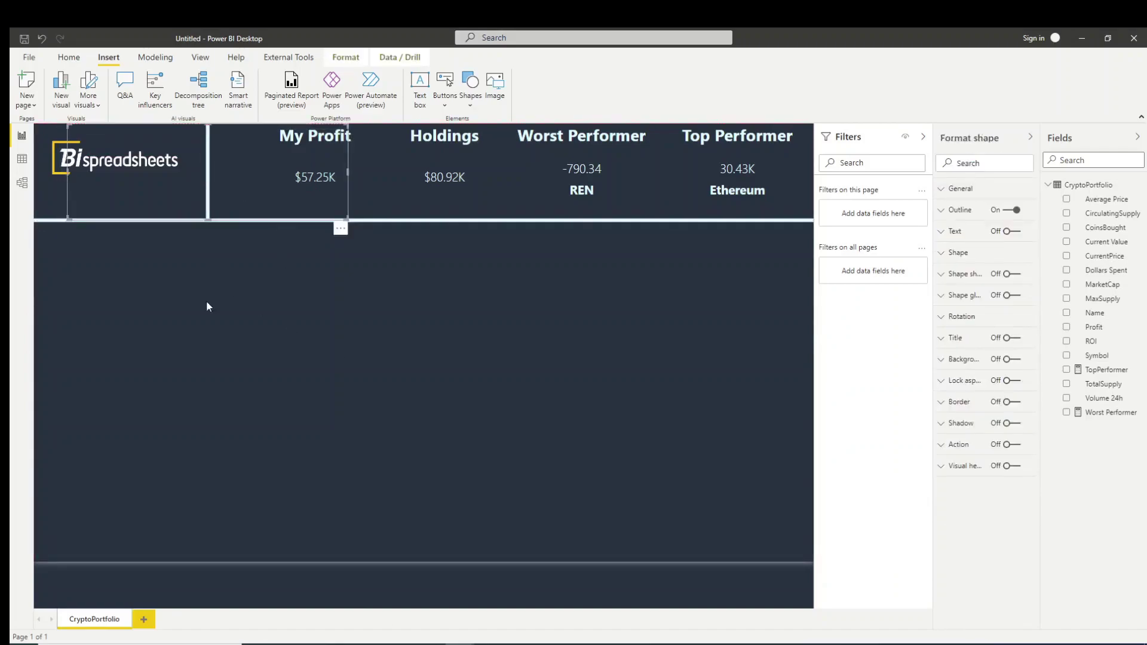
- Shift the Worst and Top Performer cards slightly left and add a donut chart of Current Value by Symbol
click(569, 164)
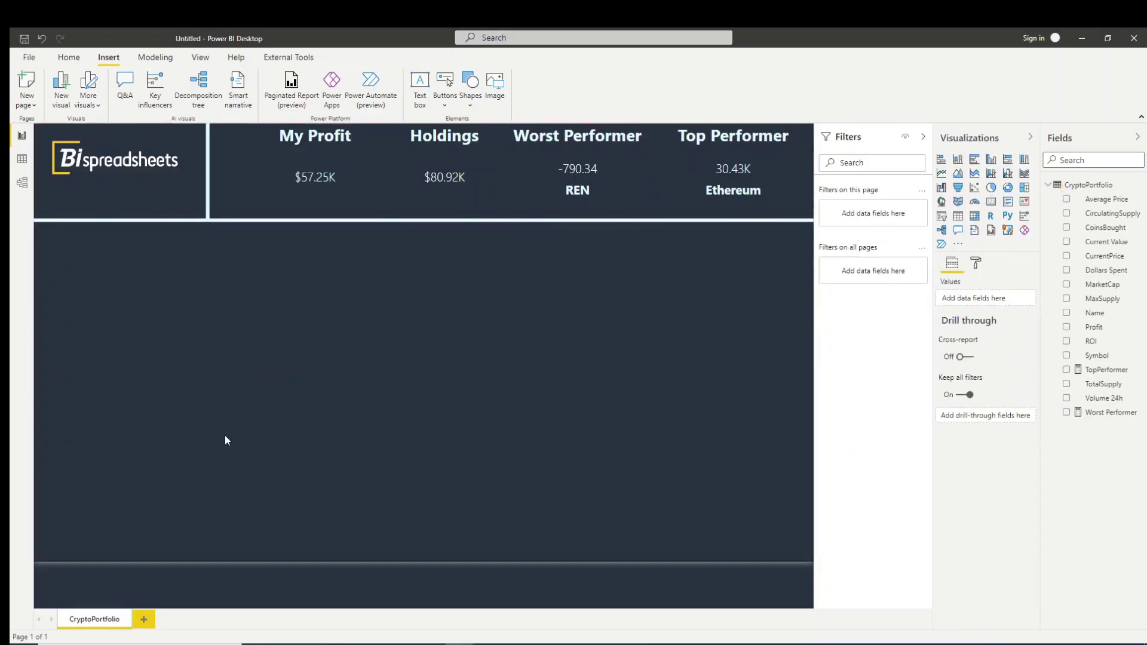
click(976, 263)
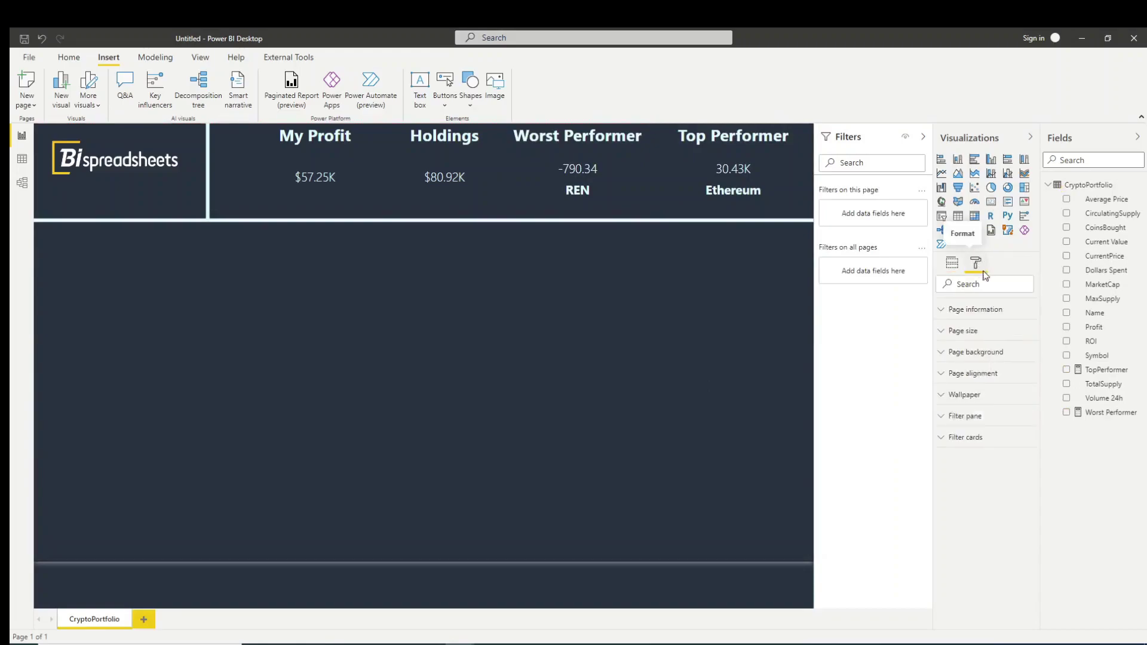
click(1008, 187)
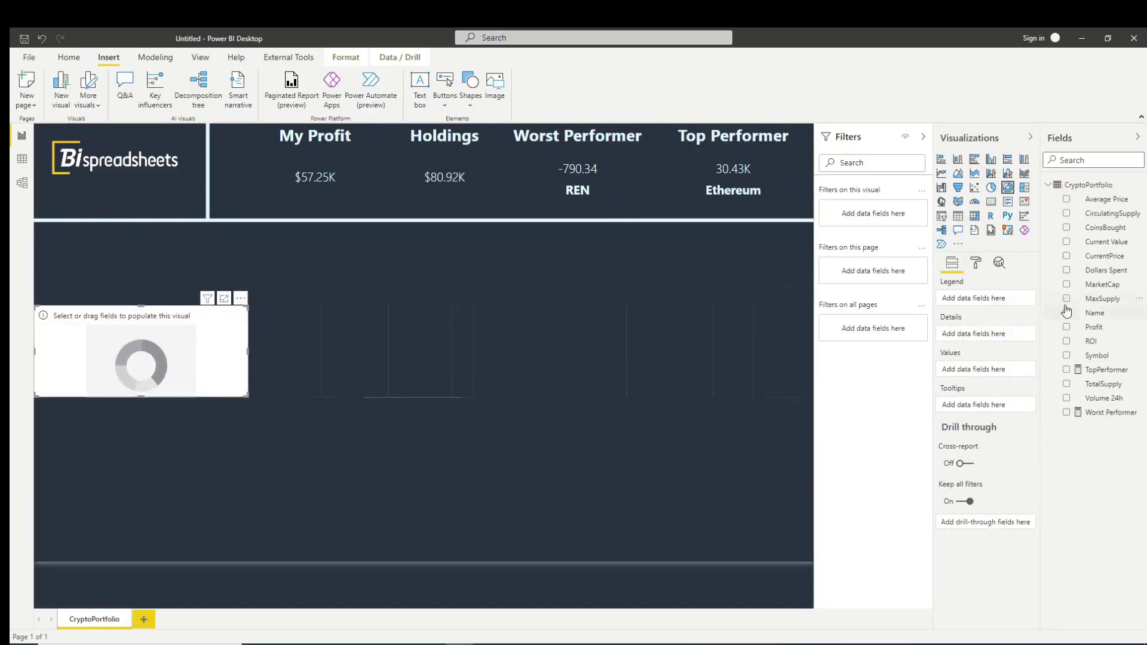
click(1067, 356)
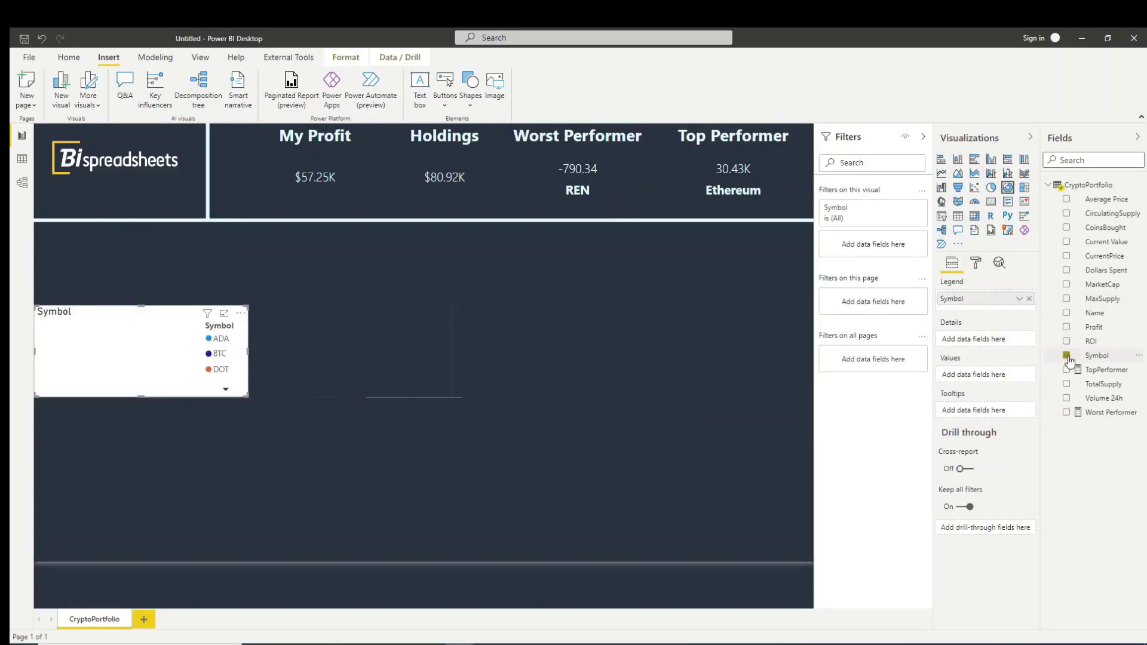
click(1066, 241)
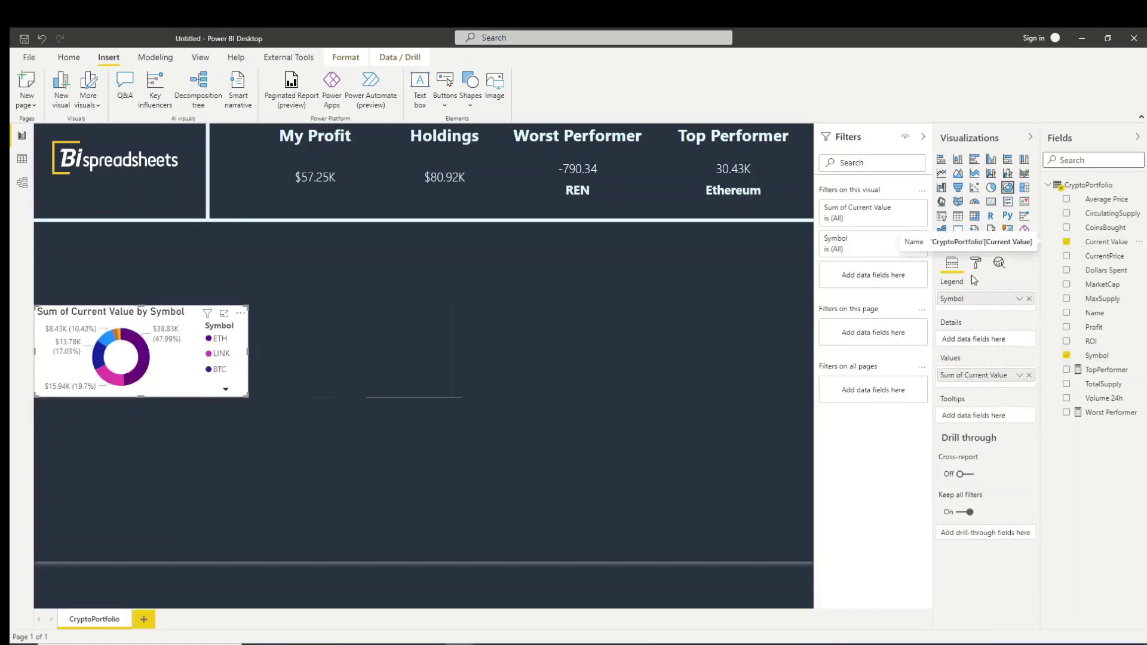
- Give the donut chart the dark page background and colour every coin slice #EE6C4D
click(976, 263)
click(950, 479)
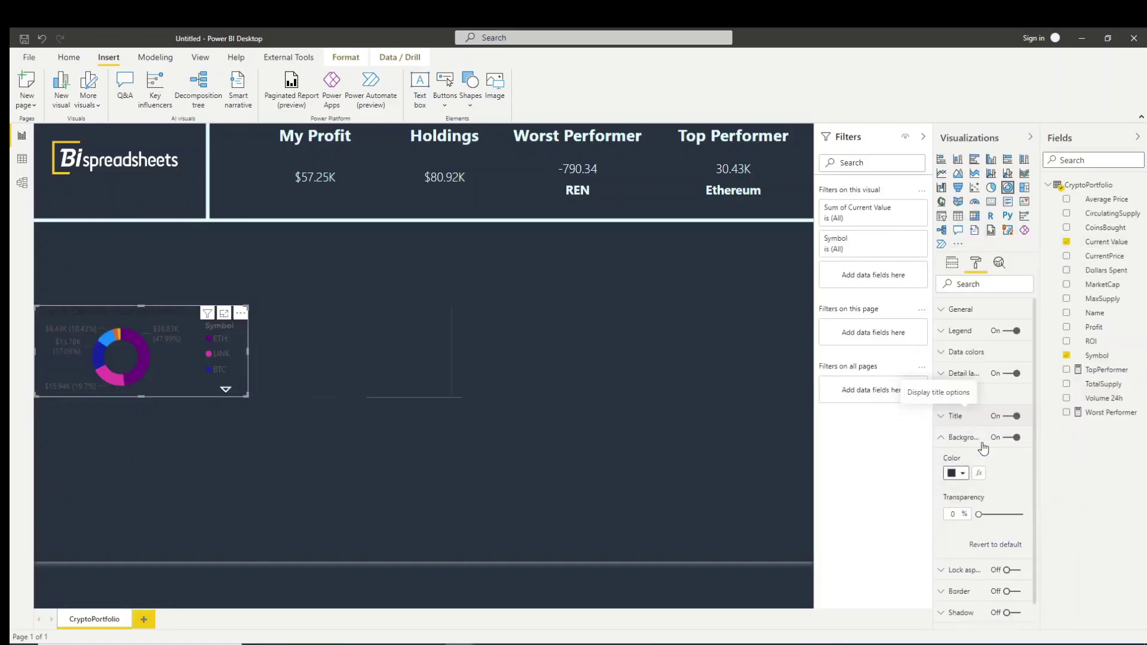
click(945, 357)
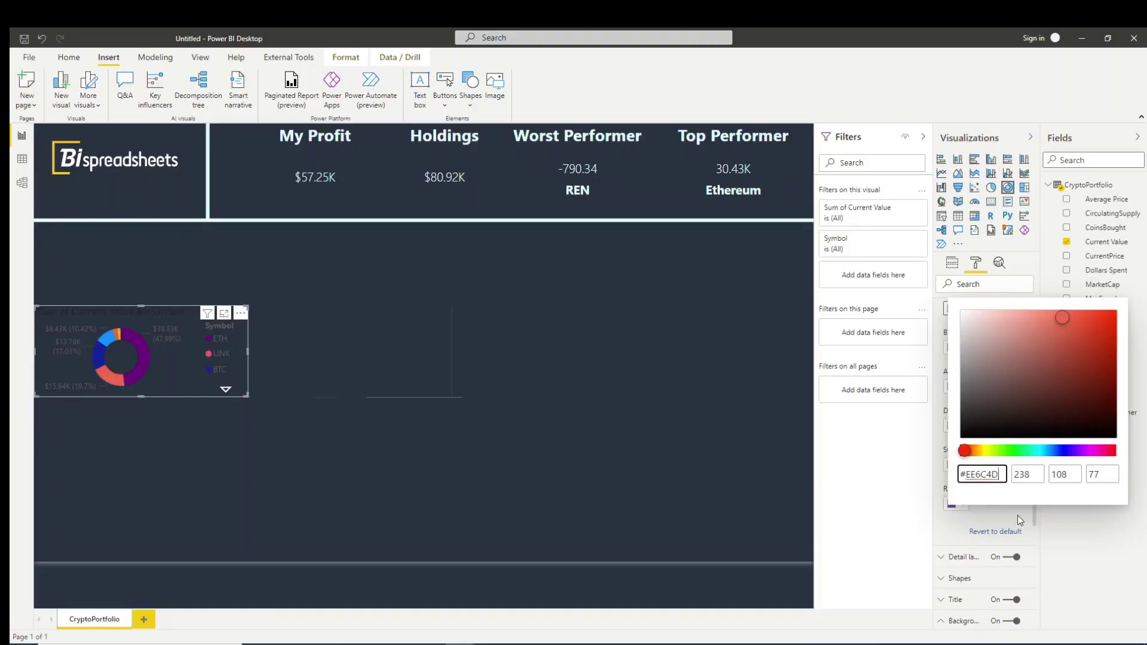
key(Return)
click(960, 388)
click(966, 568)
click(960, 466)
click(966, 411)
click(960, 505)
click(966, 450)
click(960, 583)
click(966, 527)
- Turn off the donut chart's legend and show light-coloured detail labels with category and percent of total
click(963, 352)
click(1012, 331)
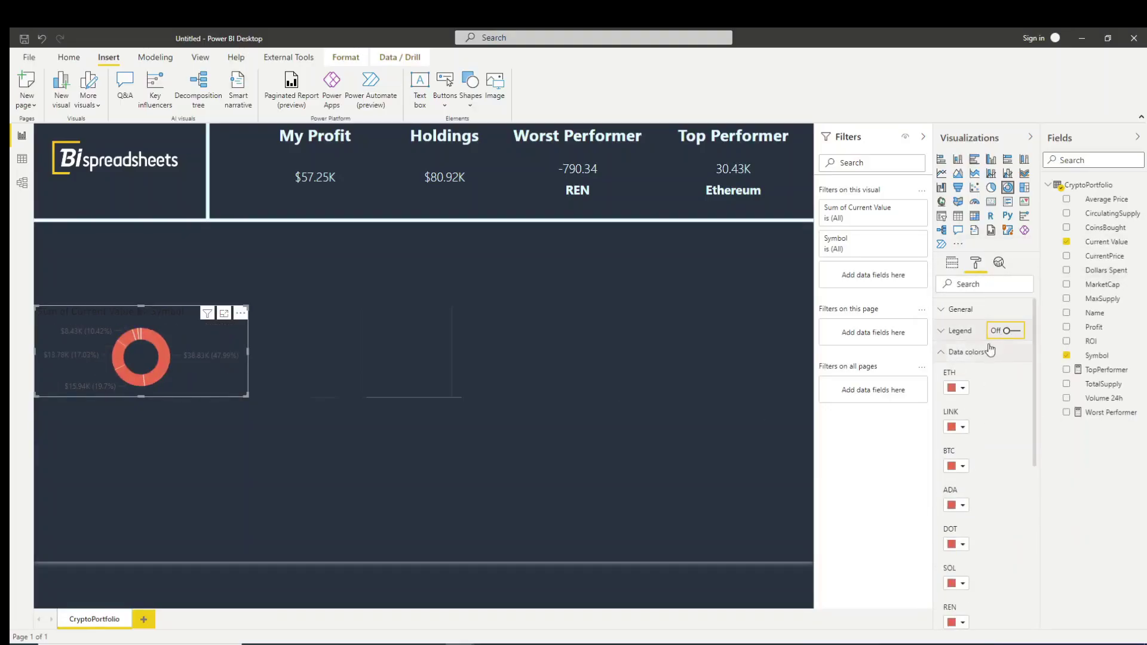
click(962, 373)
click(1001, 409)
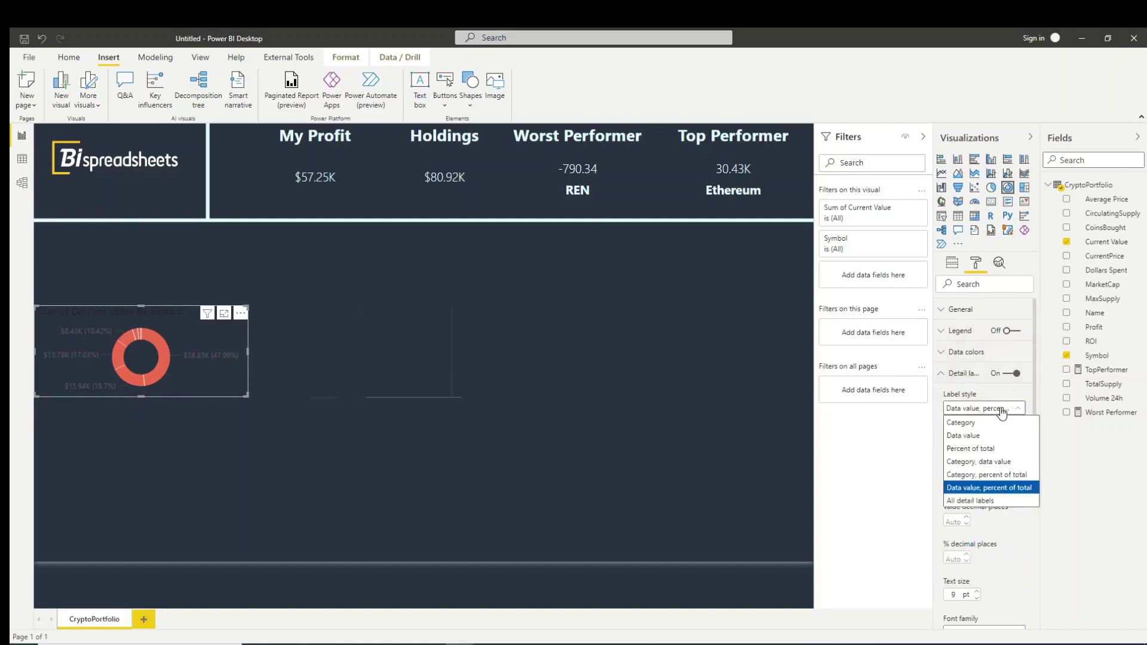
click(995, 474)
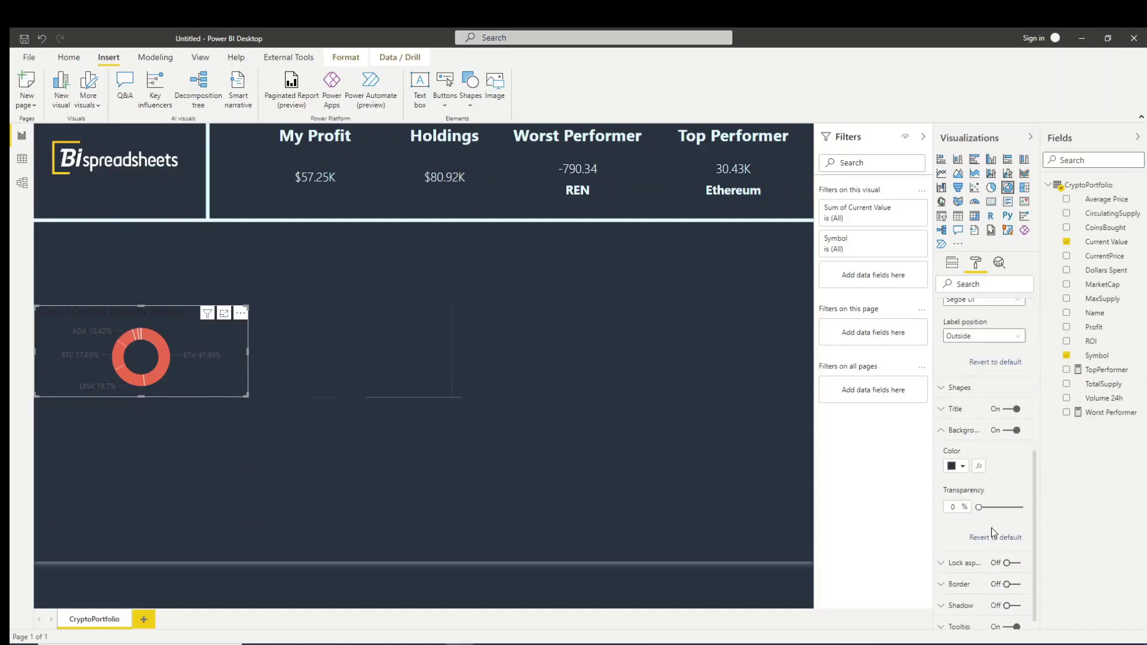
click(956, 446)
click(968, 254)
- Title the donut chart Coin Allocation, centred in a light colour with the Segoe UI Bold font
click(962, 373)
click(956, 416)
click(963, 531)
click(963, 478)
scroll(1010, 518, down, 2)
click(984, 565)
click(984, 470)
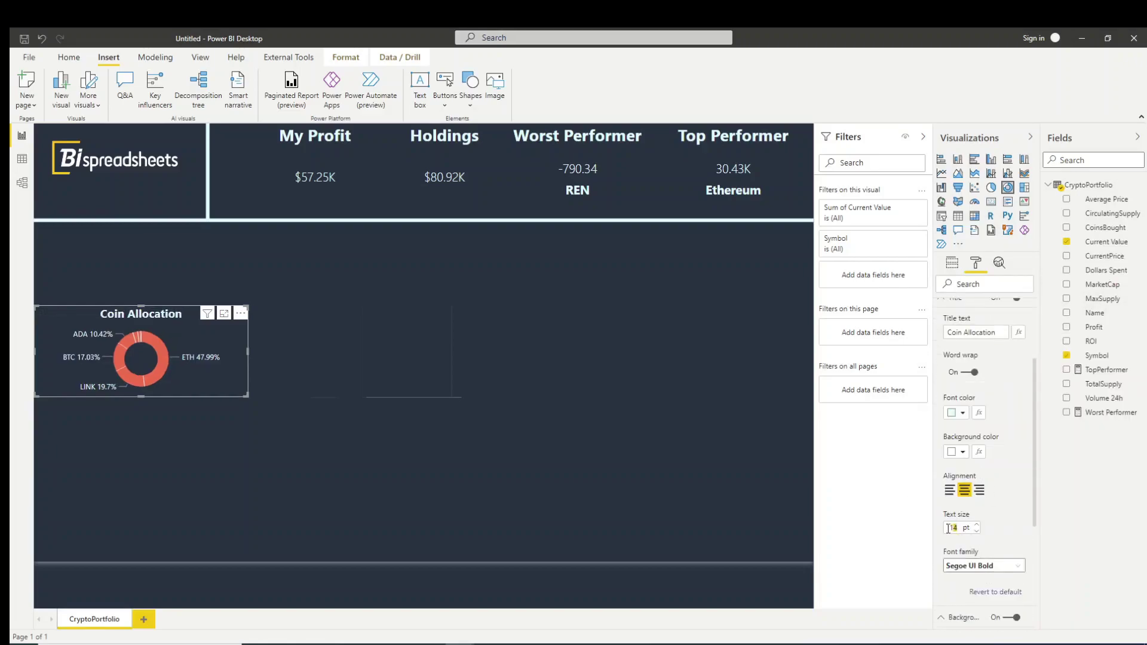
- Enlarge the Coin Allocation chart and position it directly beneath the logo section
drag(141, 396, 141, 431)
drag(161, 366, 147, 389)
drag(254, 334, 315, 317)
drag(170, 390, 170, 425)
click(425, 385)
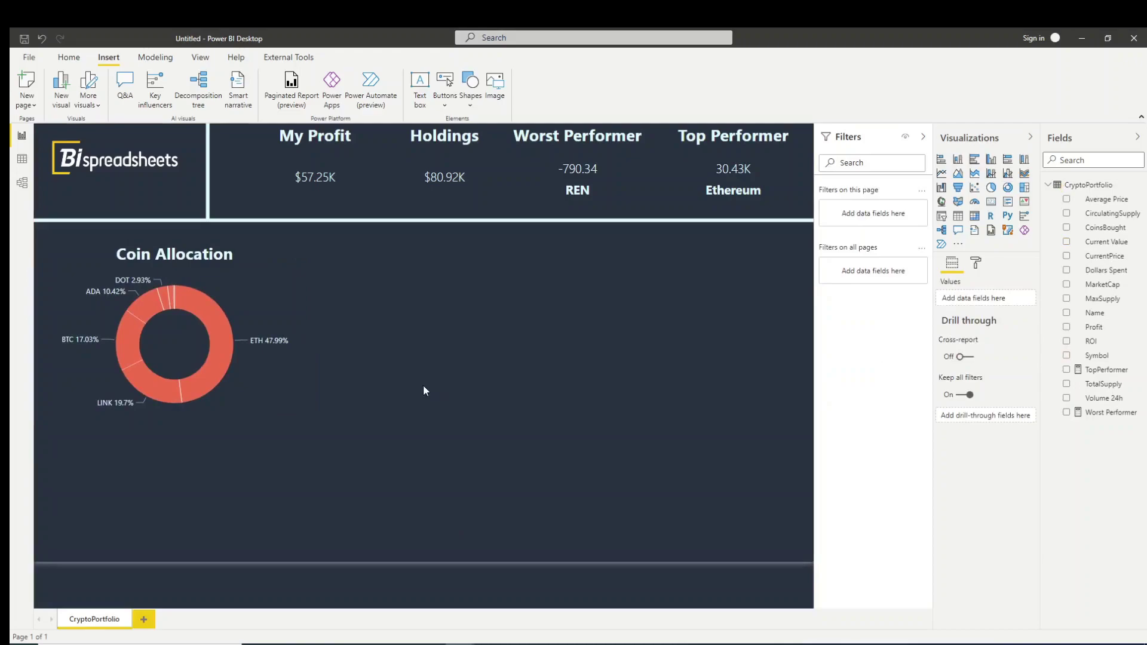
- Add a stacked column chart beside Coin Allocation and give it the Dollars Spent, Profit and Symbol fields
click(958, 160)
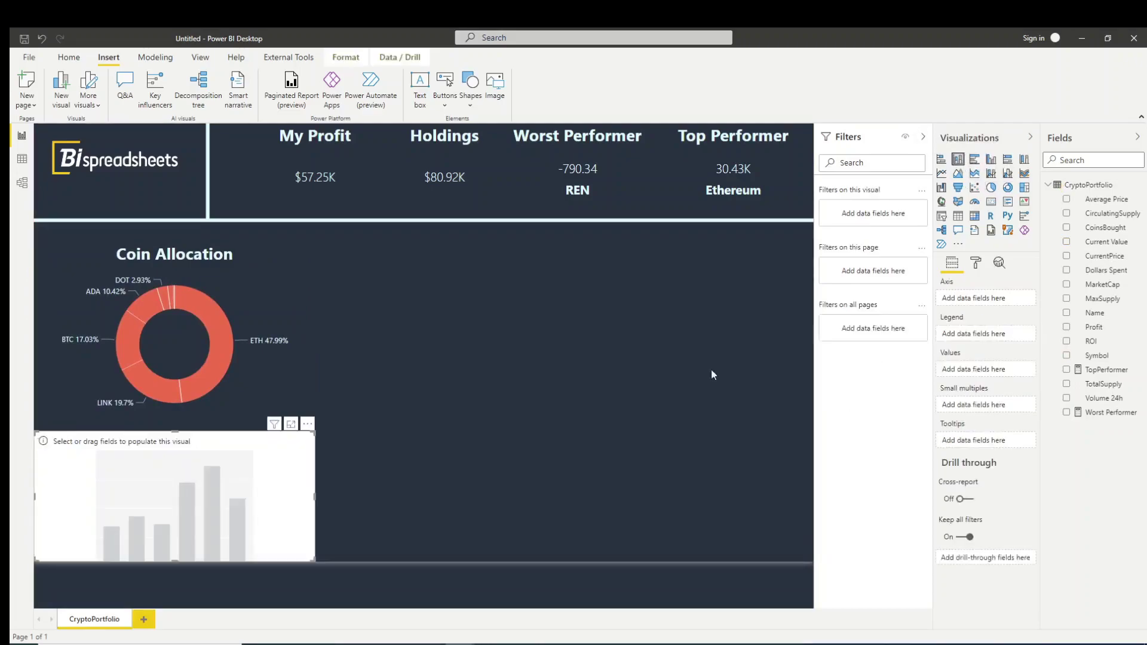
drag(218, 486, 501, 300)
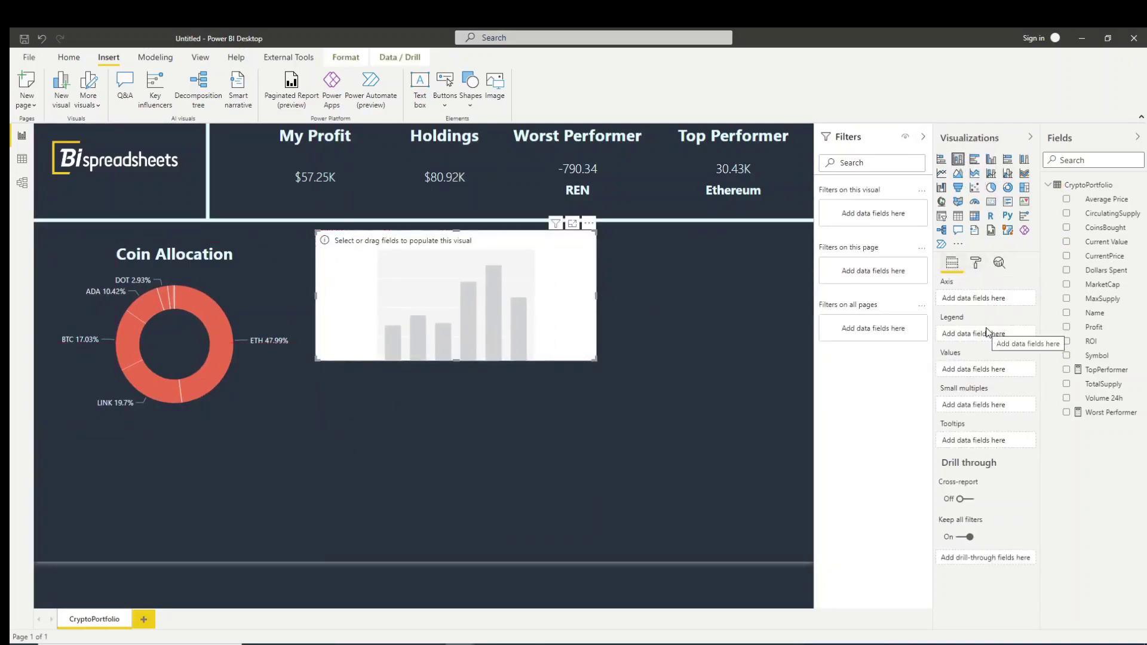
click(1067, 271)
click(1067, 327)
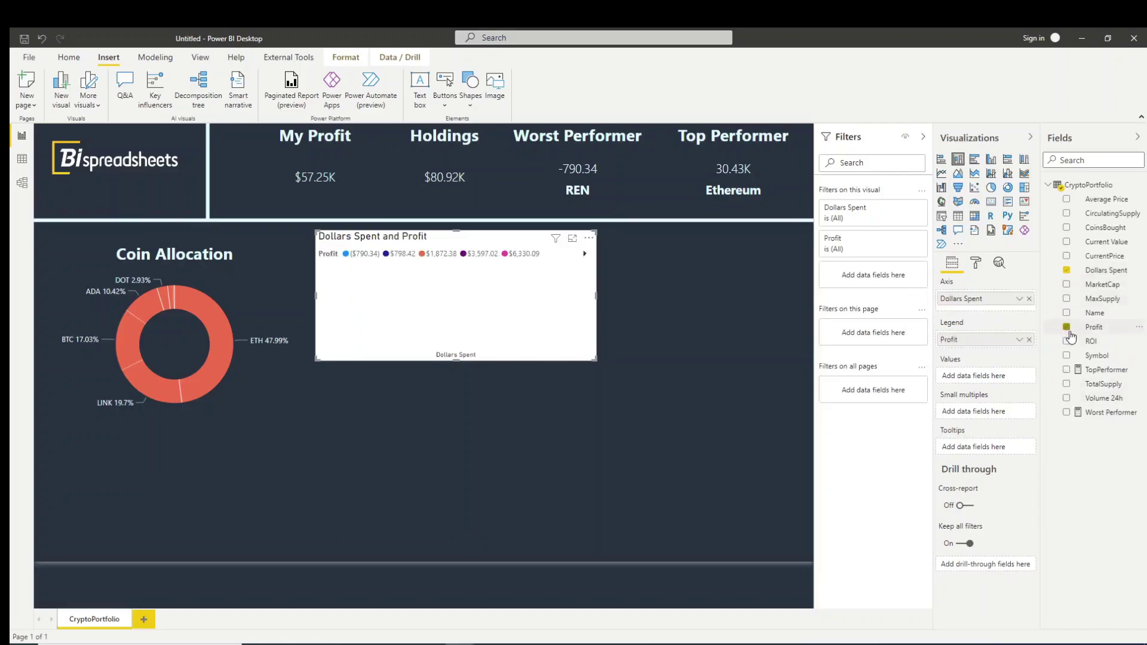
click(1067, 356)
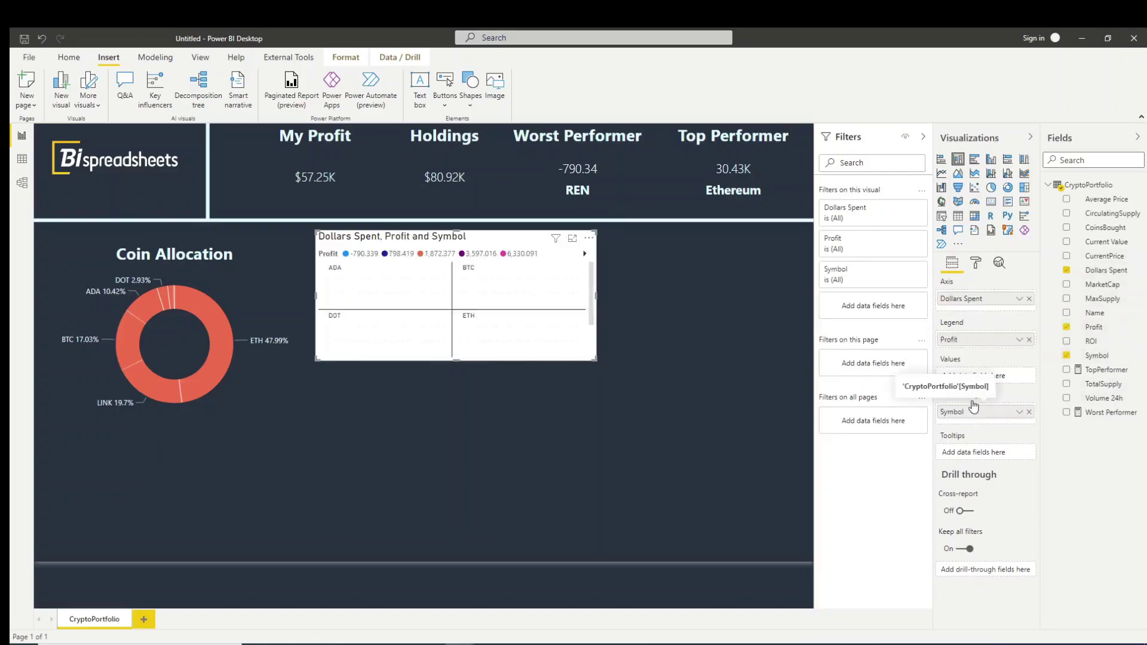
- Use Symbol as the column chart's axis and show Profit and Dollars Spent as summed values
drag(974, 340, 974, 377)
drag(975, 307, 980, 386)
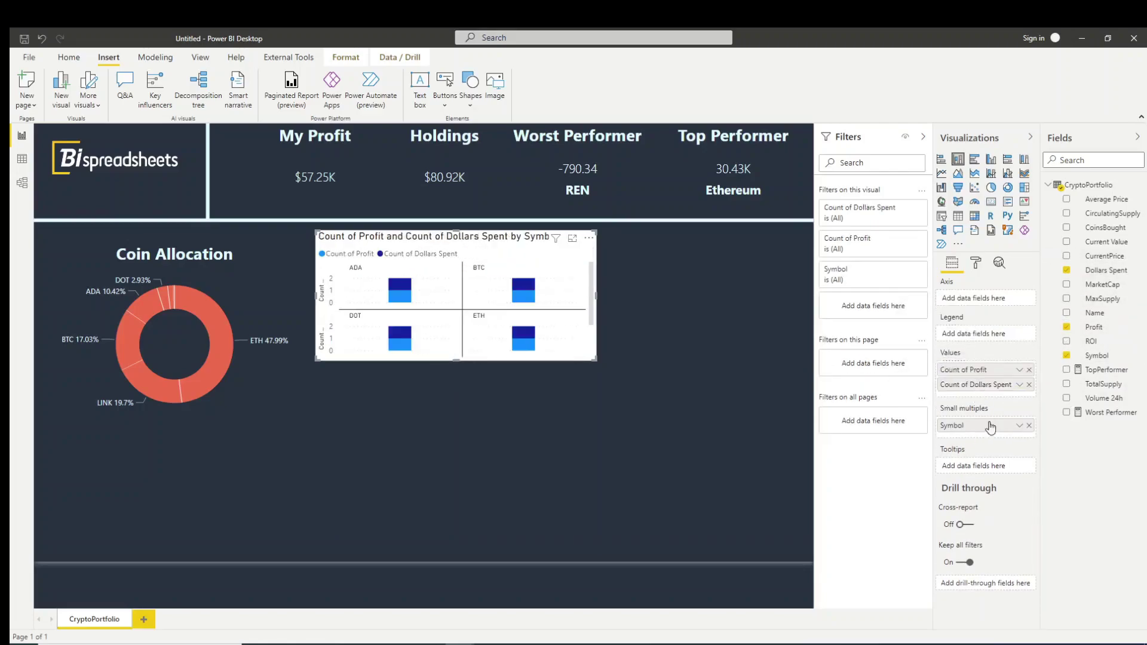
drag(980, 431, 982, 308)
click(1020, 375)
click(908, 436)
click(1020, 390)
click(909, 451)
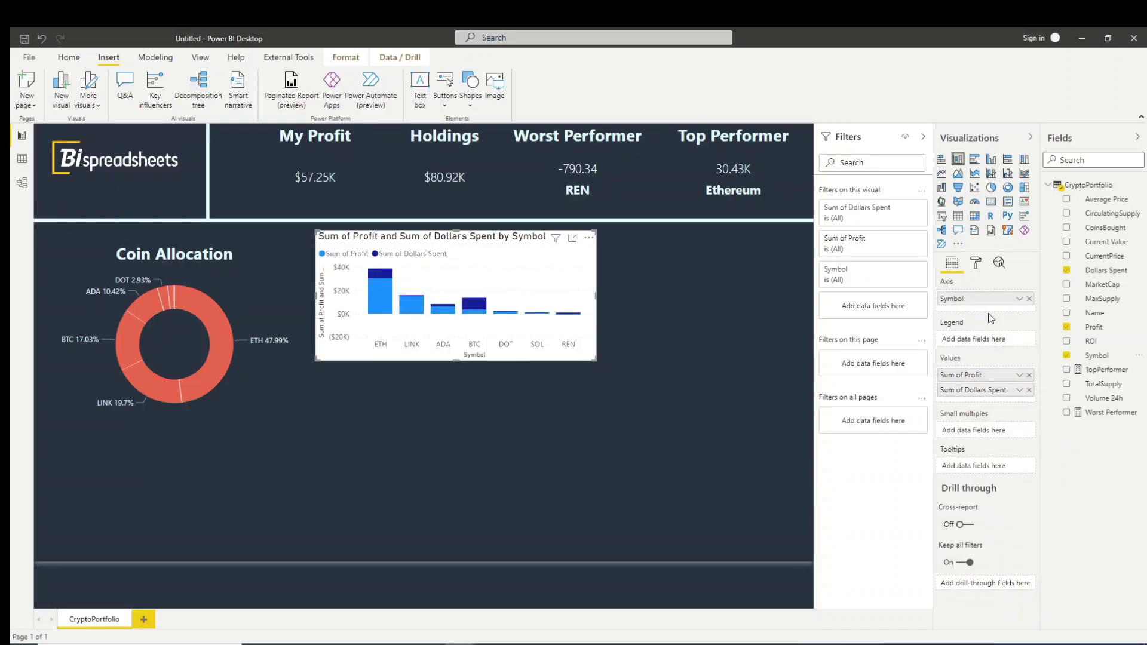
- Turn off the column chart's legend and colour Profit coral red and Dollars Spent light blue
click(975, 263)
click(1011, 331)
click(968, 417)
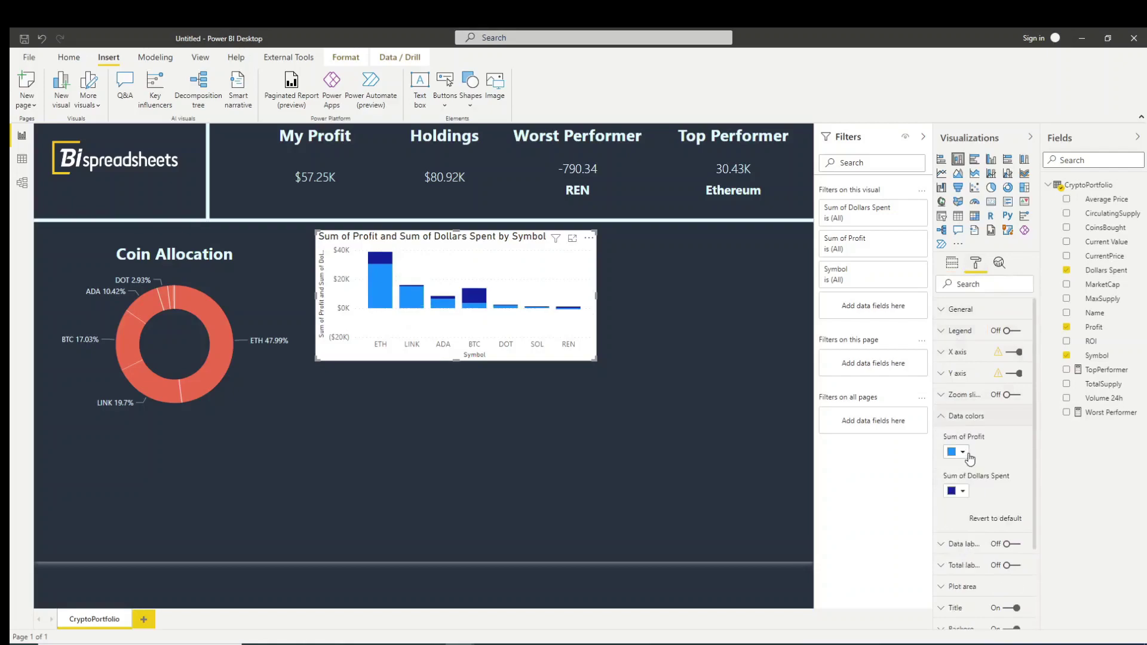
click(962, 493)
click(963, 437)
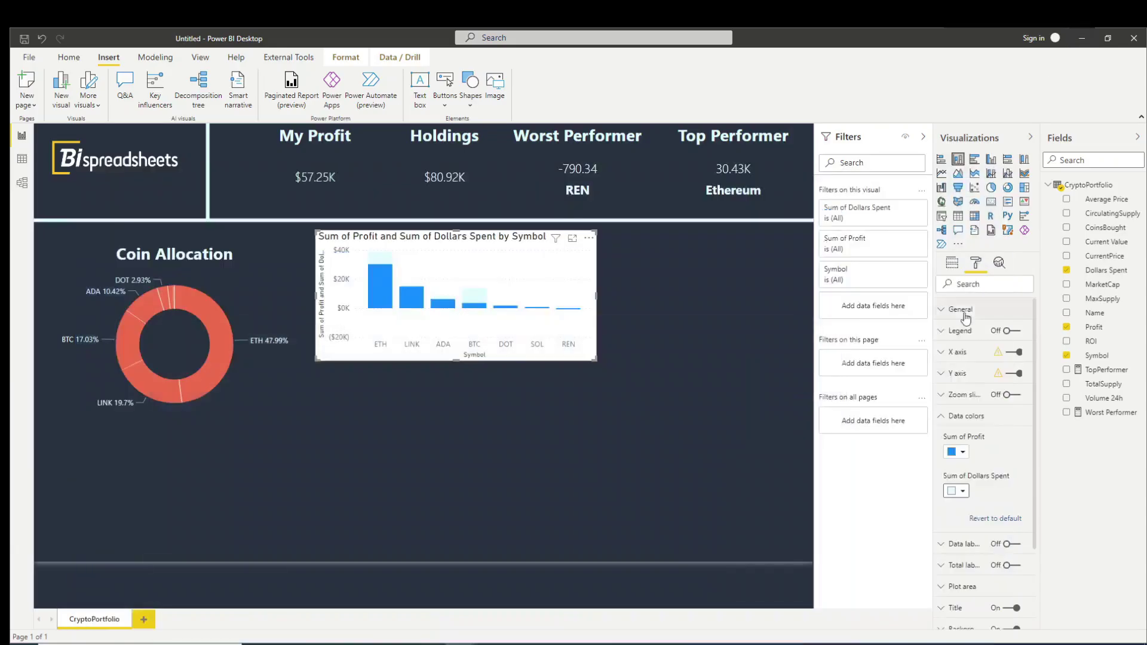
click(956, 491)
click(981, 436)
click(957, 452)
click(997, 397)
- Swap the series colours, making Profit light blue and Dollars Spent coral red
click(956, 452)
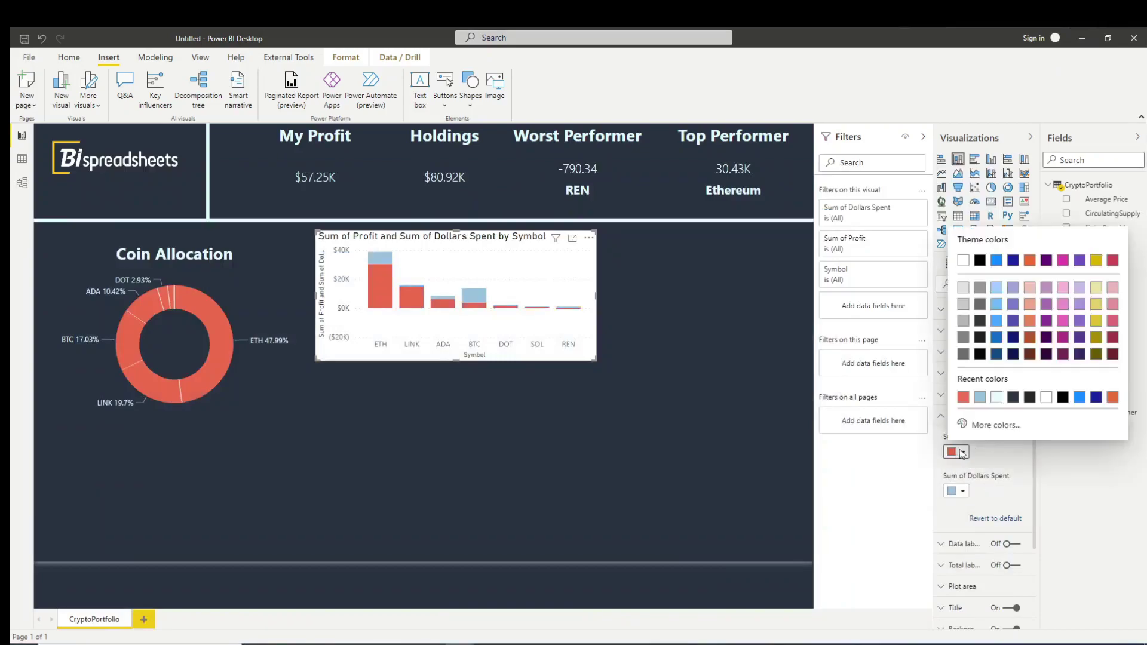
click(980, 397)
click(957, 491)
click(963, 435)
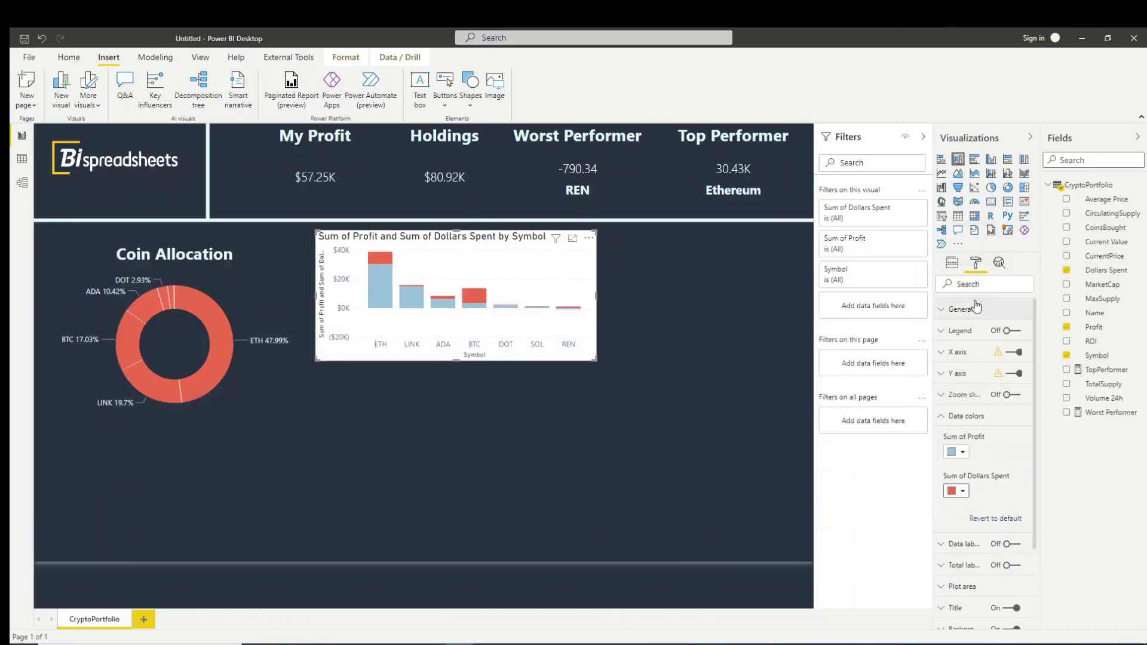
- Give the column chart the dark page background and stretch it taller
scroll(956, 333, down, 5)
click(957, 563)
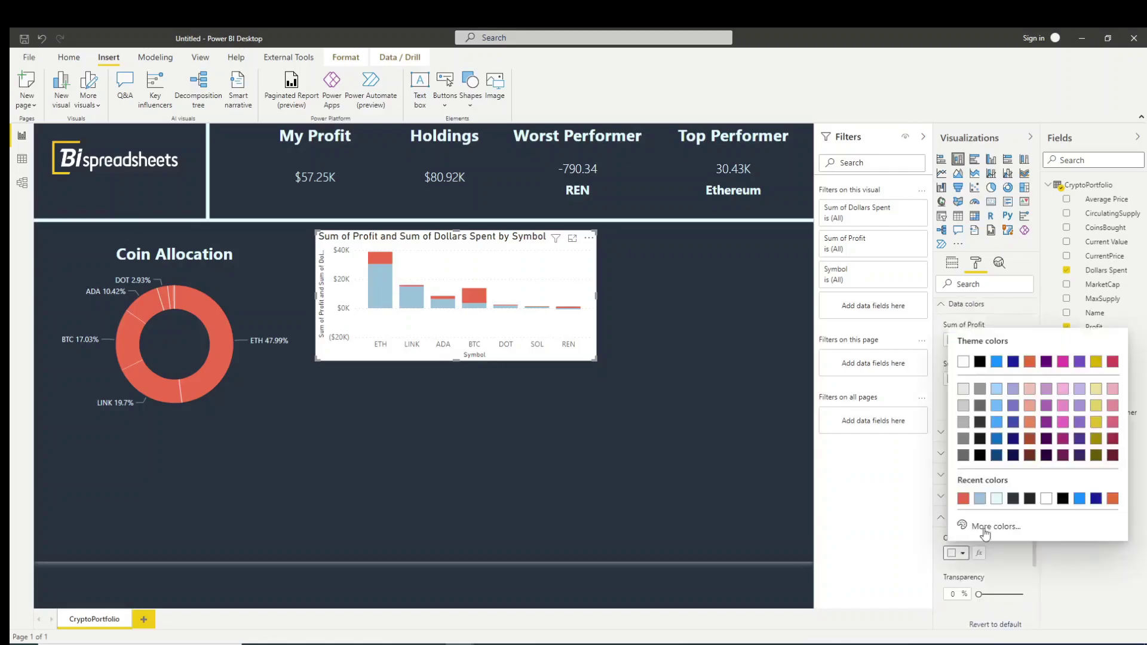
click(969, 496)
scroll(980, 448, up, 5)
click(941, 353)
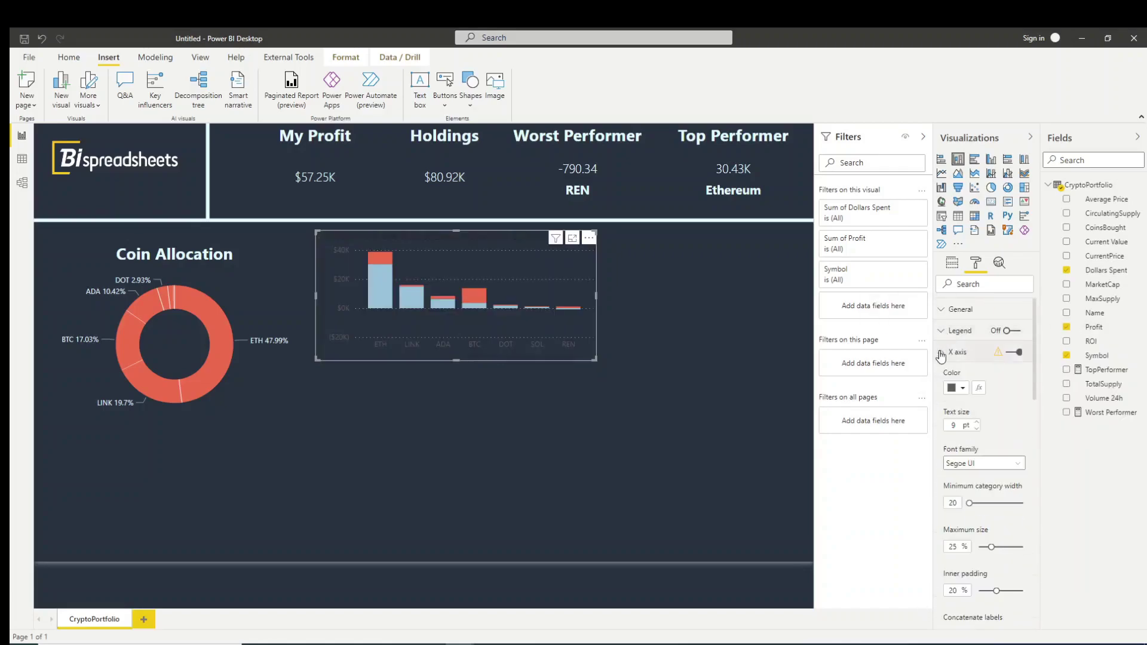
click(941, 352)
scroll(956, 371, down, 5)
scroll(1000, 487, down, 1)
drag(469, 360, 453, 405)
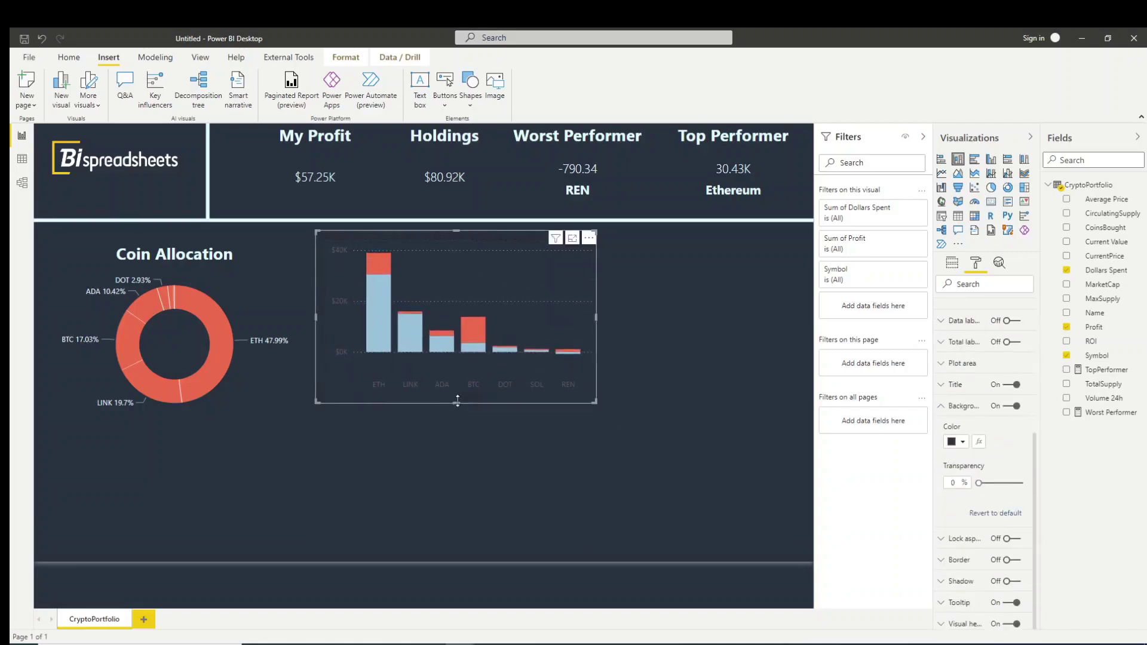
- Title the column chart "Acquistion Cost with Profit/Loss", centred in a light colour at 25 pt
click(943, 385)
click(963, 502)
click(954, 469)
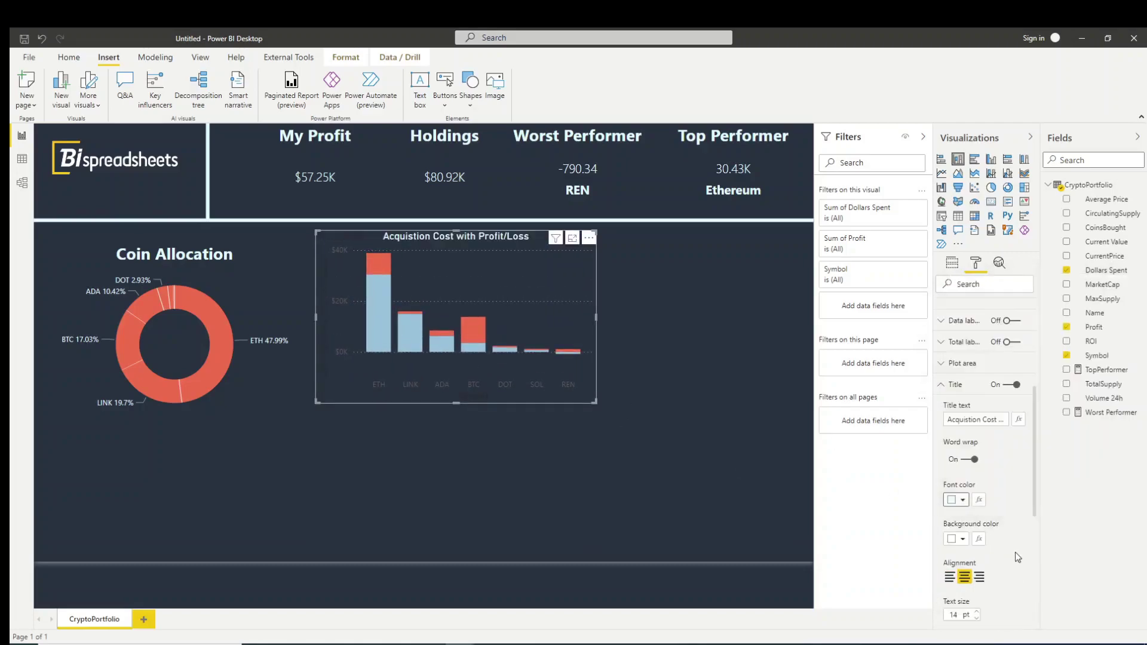
scroll(1016, 556, down, 1)
drag(960, 556, 915, 541)
text(25)
- Widen the column chart slightly and move it down in line with the Coin Allocation chart
drag(597, 317, 610, 318)
mouse_move(477, 302)
mouse_down()
mouse_move(454, 302)
mouse_move(484, 309)
mouse_up()
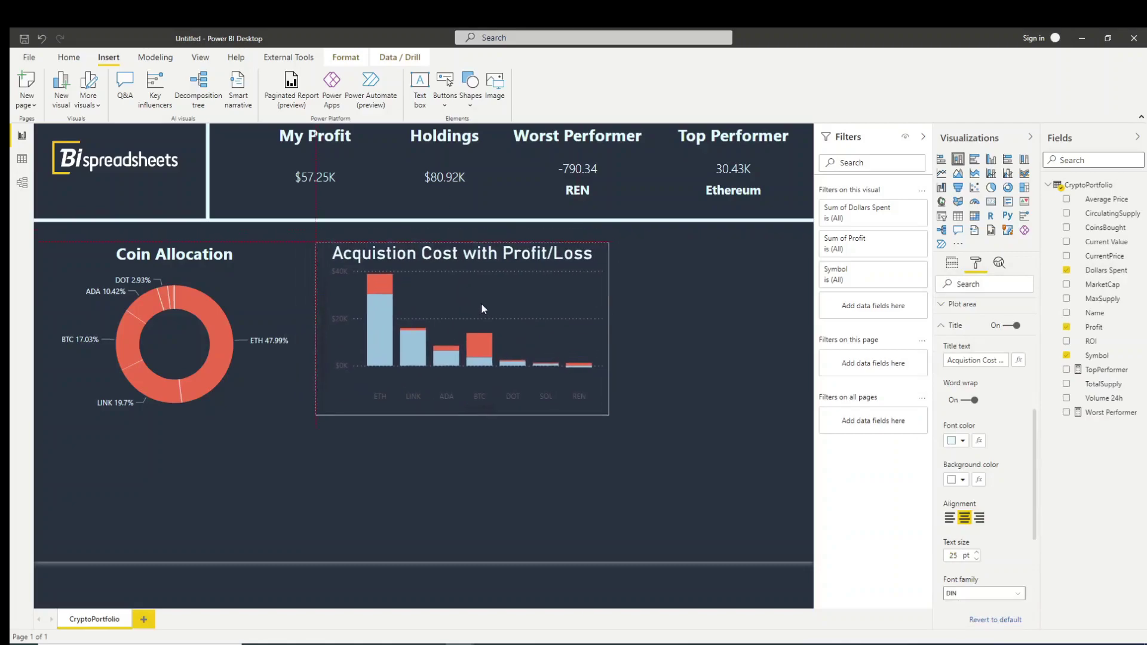
click(480, 347)
click(601, 334)
- Change the X axis labels of the column chart to a light colour and turn off the axis title
click(964, 437)
click(964, 437)
click(958, 352)
click(960, 383)
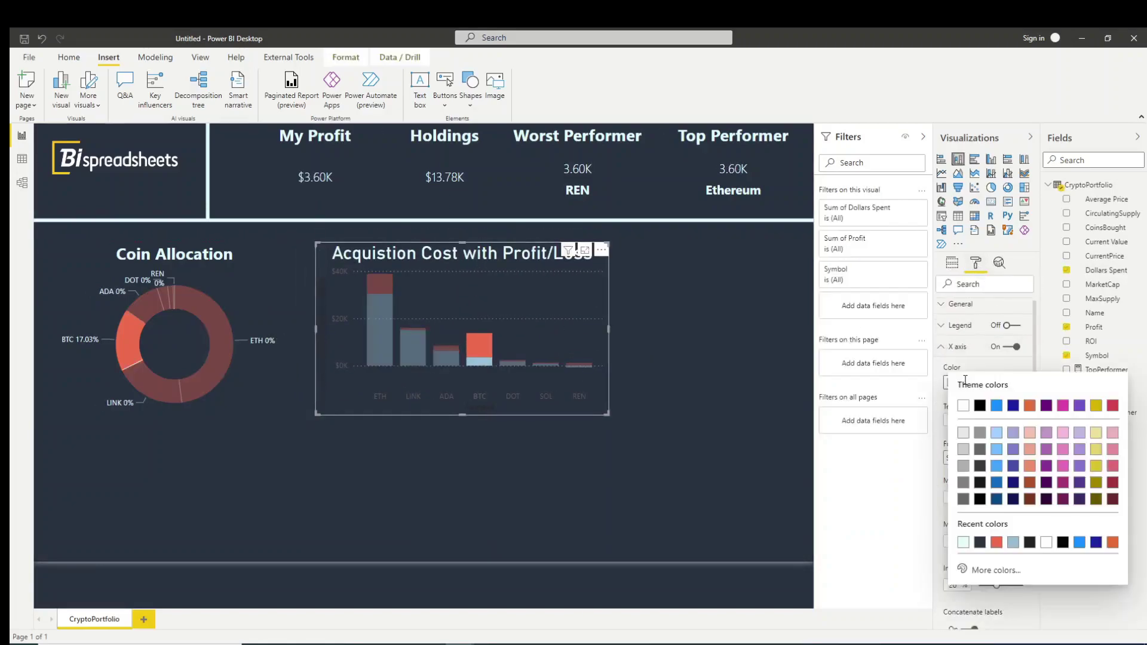
click(970, 539)
scroll(959, 356, down, 4)
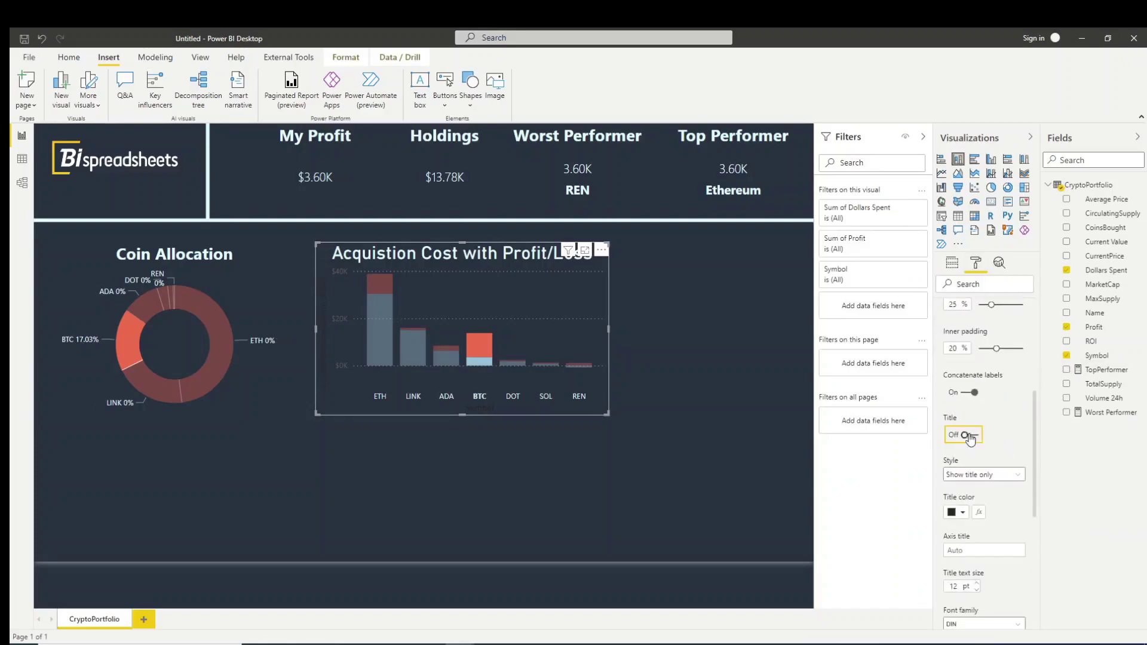
click(963, 490)
- Change the Y axis labels to a light colour and place Dollars Spent before Profit in the chart's values
scroll(980, 472, down, 2)
click(956, 545)
click(964, 494)
scroll(992, 508, down, 6)
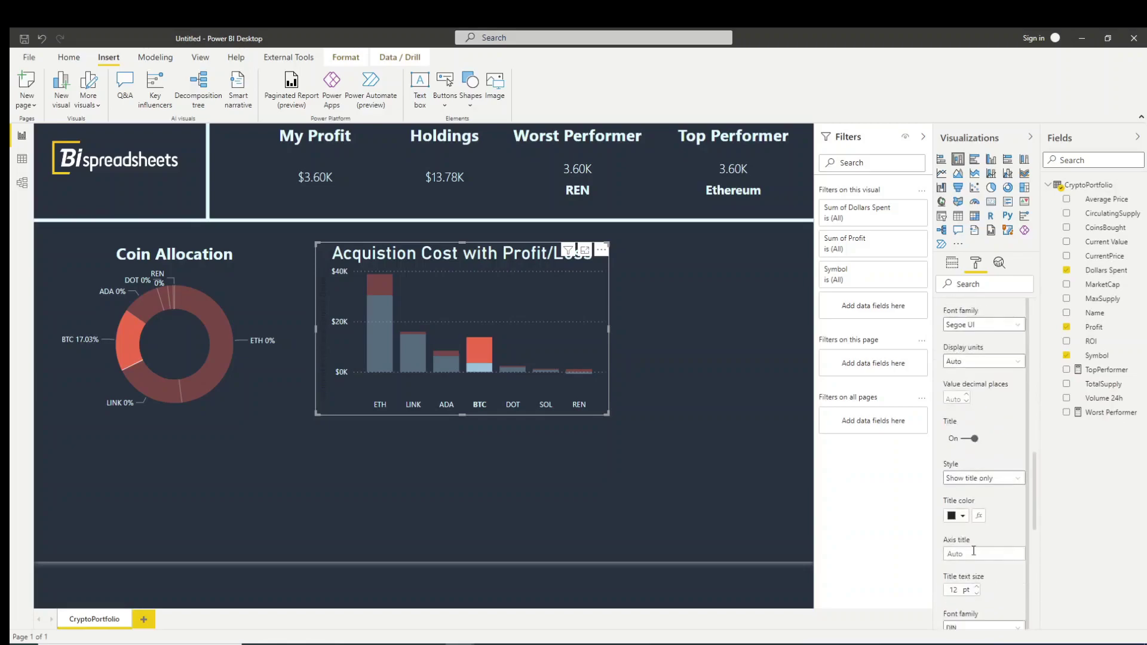
click(983, 479)
click(983, 493)
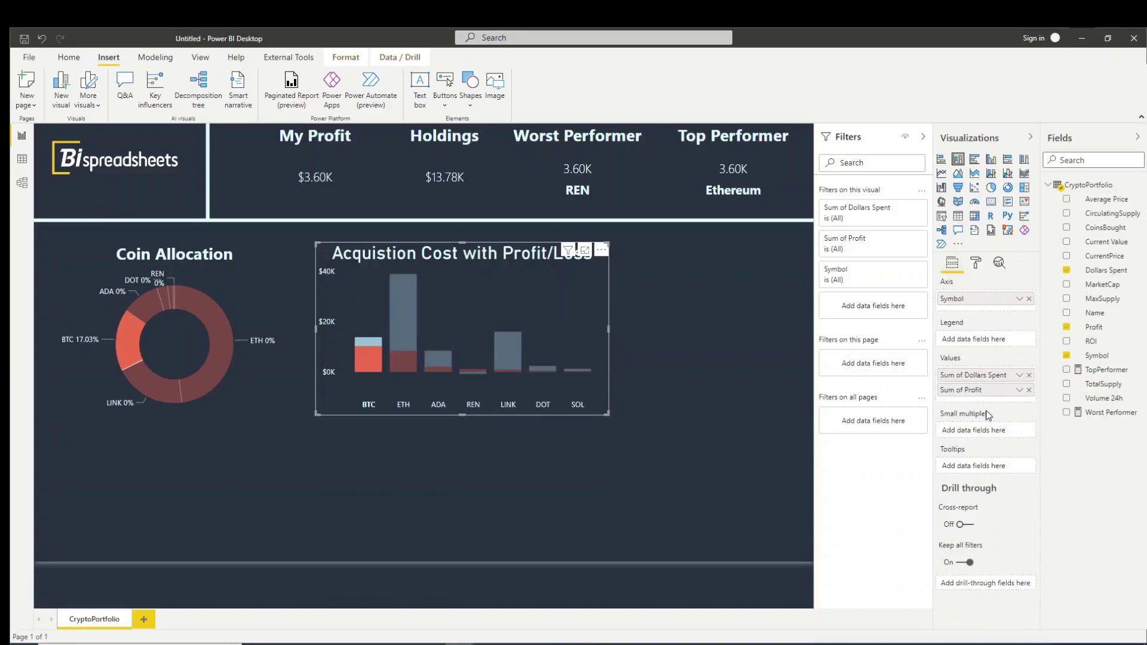
- Colour Dollars Spent light blue and Profit coral red, and turn on the data labels
click(976, 263)
click(956, 451)
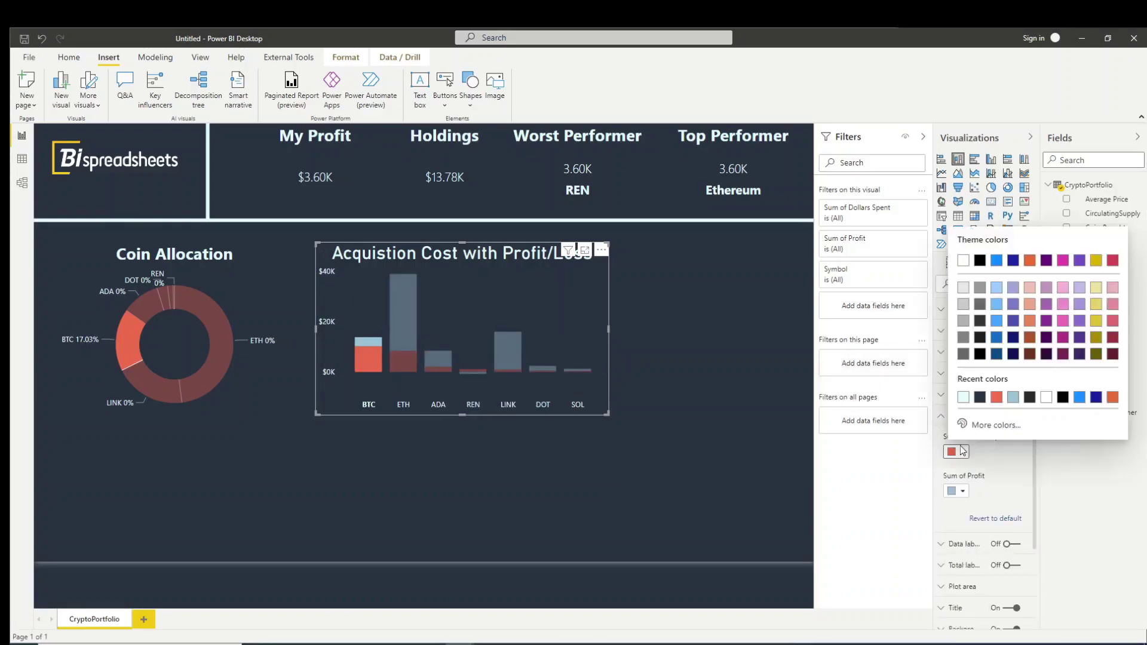
click(963, 397)
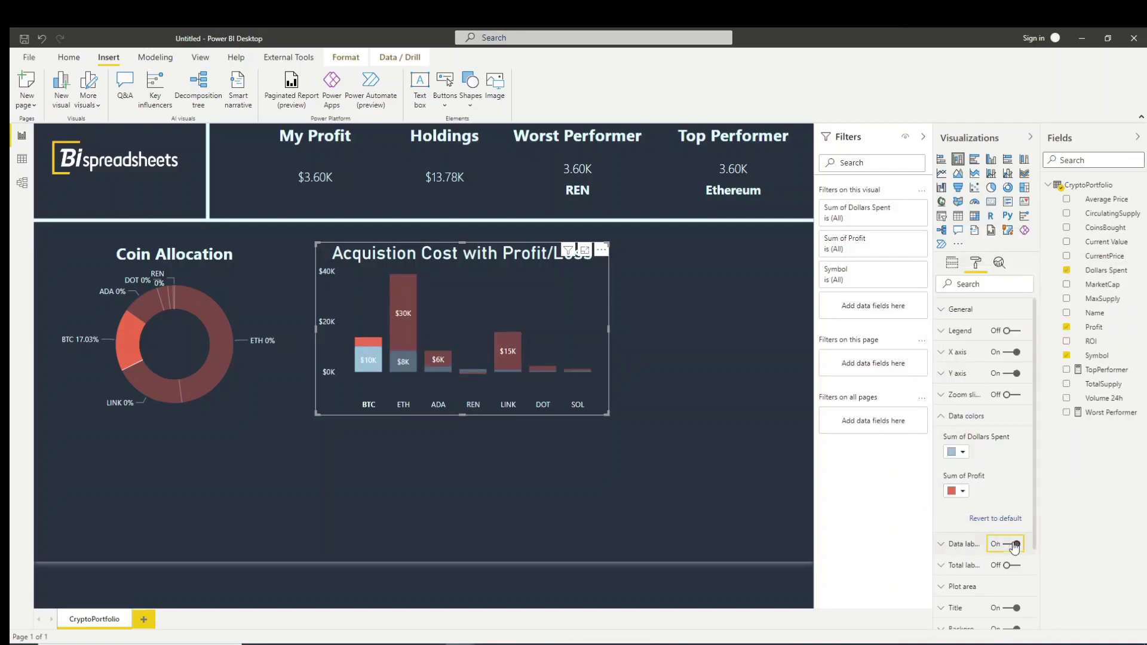
- Turn on the column chart's legend and position it at the bottom of the chart
click(1011, 331)
click(960, 330)
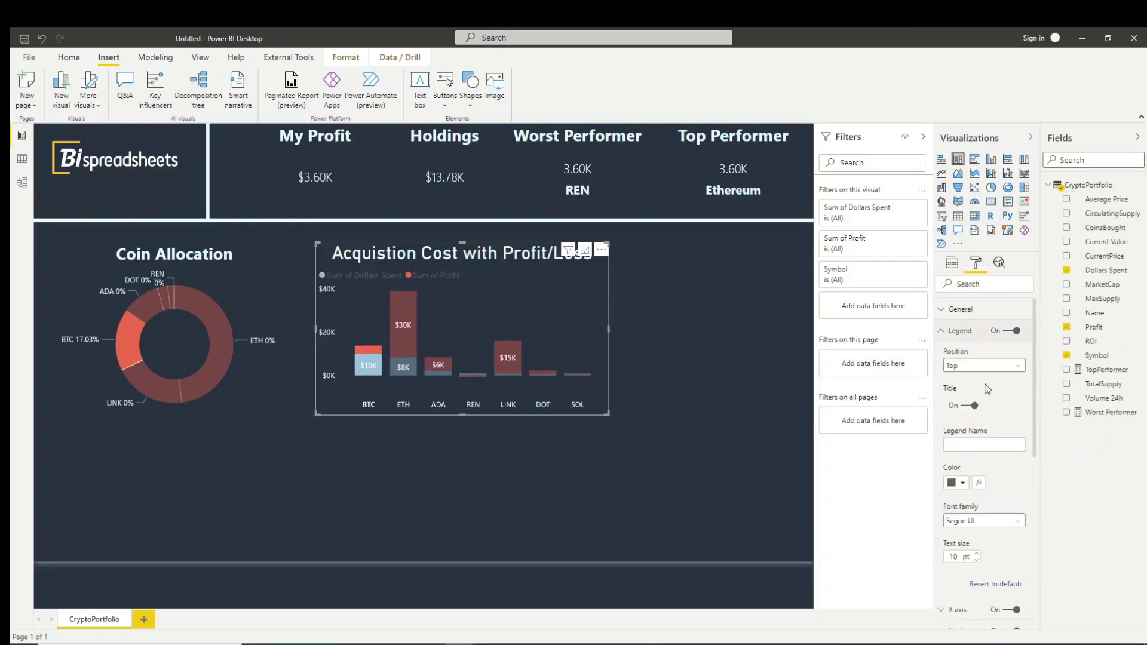
click(985, 365)
click(968, 391)
- Give the column chart's legend a light colour and a larger text size
scroll(1011, 485, down, 2)
scroll(1012, 489, up, 2)
scroll(1004, 490, down, 1)
click(977, 494)
click(977, 494)
scroll(1029, 489, down, 2)
scroll(1029, 489, up, 3)
scroll(1016, 478, down, 6)
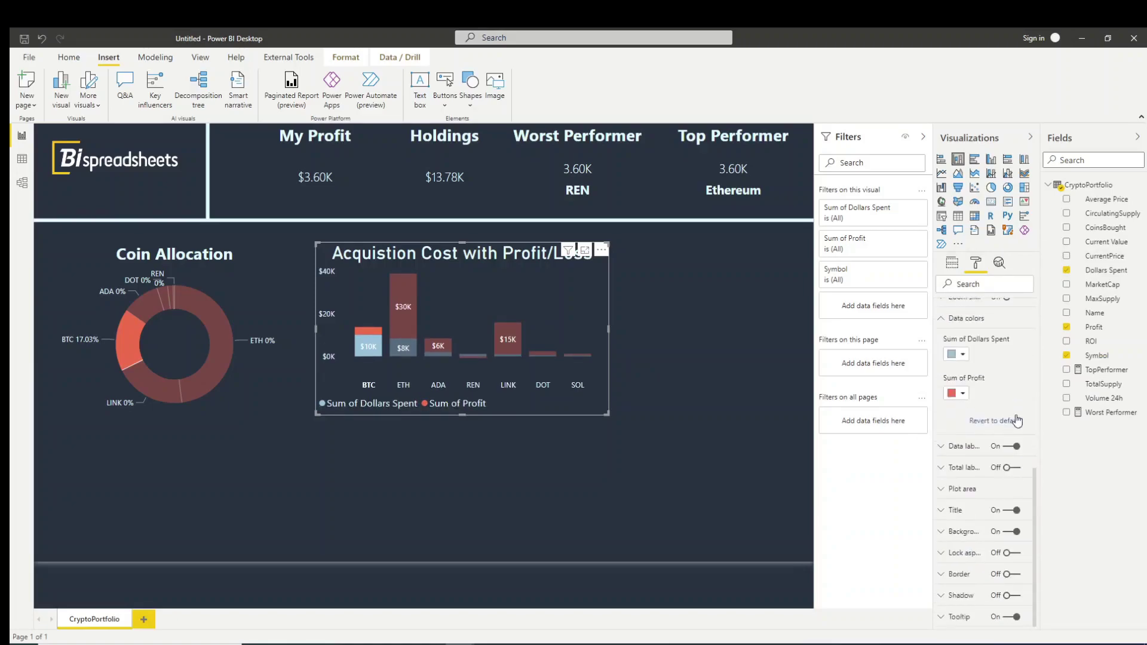
- Shift the column chart slightly towards the donut and clear the BTC cross-highlighting from the visuals
scroll(957, 448, up, 6)
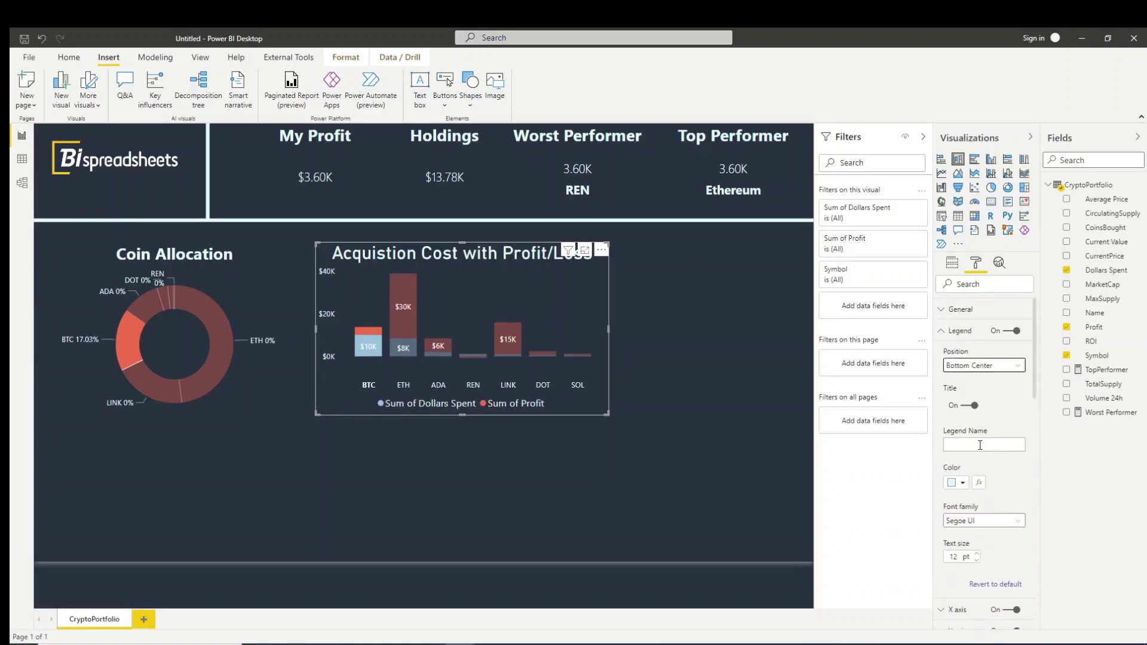
click(953, 263)
click(656, 302)
drag(493, 314, 475, 314)
click(396, 319)
click(396, 319)
click(704, 335)
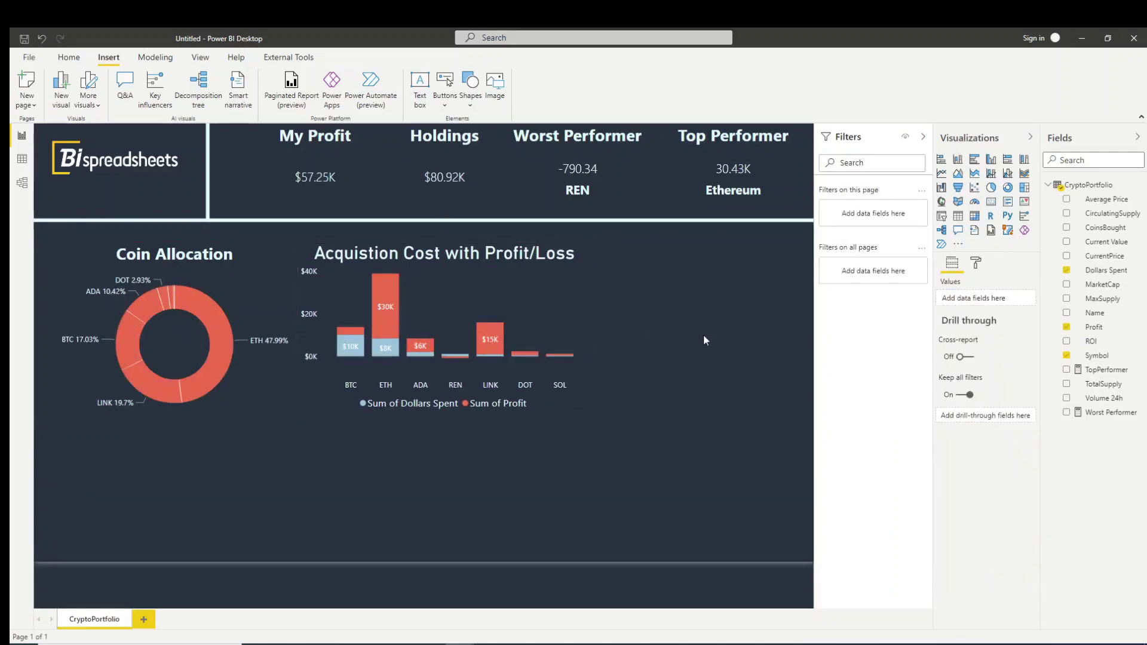
- Insert a clustered bar chart with Symbol on the axis and ROI as its summarized value
click(975, 160)
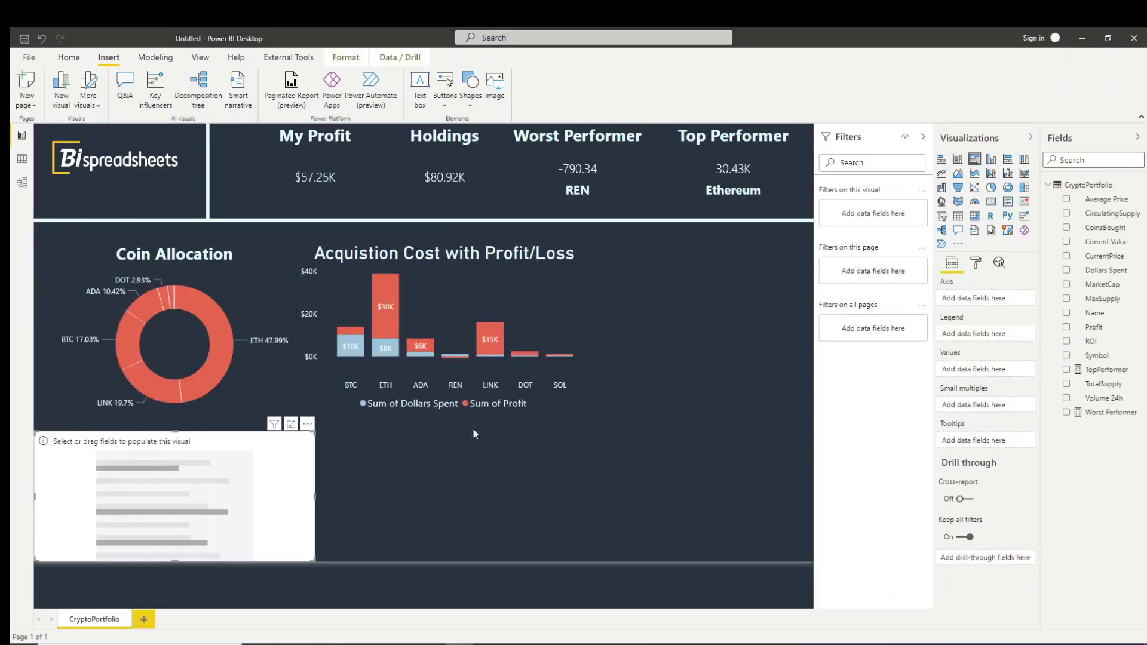
click(1067, 357)
click(1067, 342)
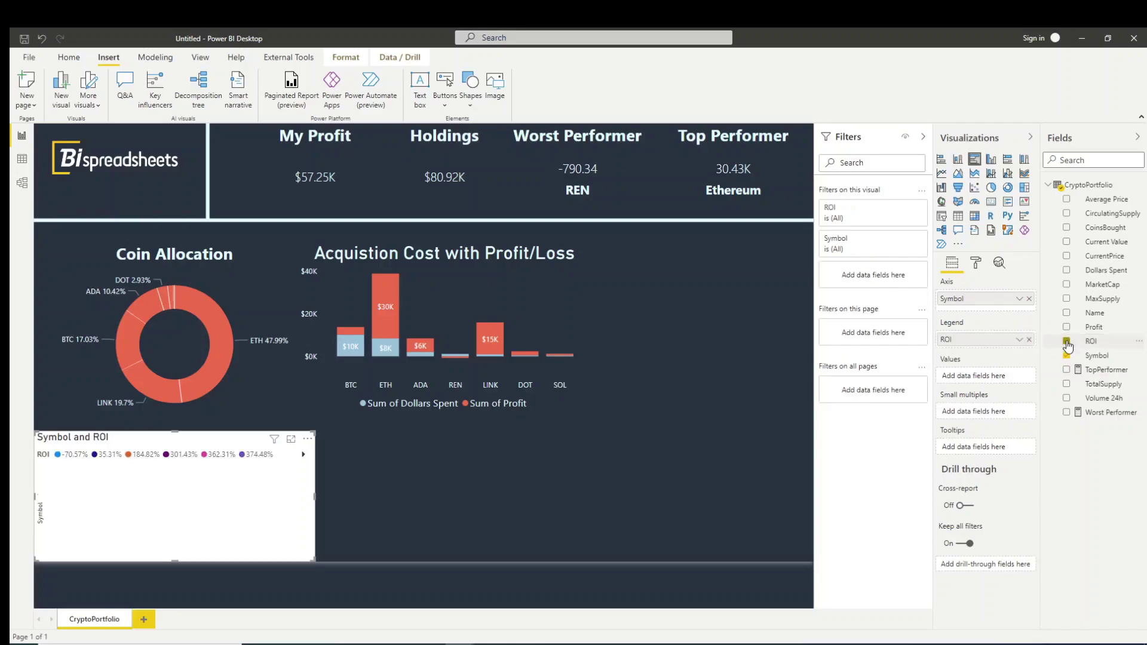
drag(991, 344, 983, 376)
click(1019, 375)
click(956, 435)
- Place the ROI bar chart beside the column chart and adjust the visuals' sizes and positions to form one row
drag(310, 514, 807, 320)
drag(533, 302, 598, 302)
drag(706, 366, 705, 424)
drag(510, 305, 506, 305)
click(178, 336)
drag(315, 334, 282, 327)
drag(399, 322, 396, 316)
drag(436, 410, 436, 419)
click(717, 359)
drag(597, 236, 585, 231)
- Colour the ROI chart's bars coral red and give the chart the dark page background
click(976, 262)
click(962, 480)
click(959, 516)
click(961, 457)
click(946, 396)
click(956, 426)
click(999, 592)
scroll(983, 478, down, 3)
click(956, 391)
scroll(970, 519, down, 3)
- Format the ROI chart title as centred Segoe UI Bold in a light colour with text size 25
click(984, 541)
click(964, 462)
click(959, 390)
click(951, 413)
double_click(954, 502)
text(25)
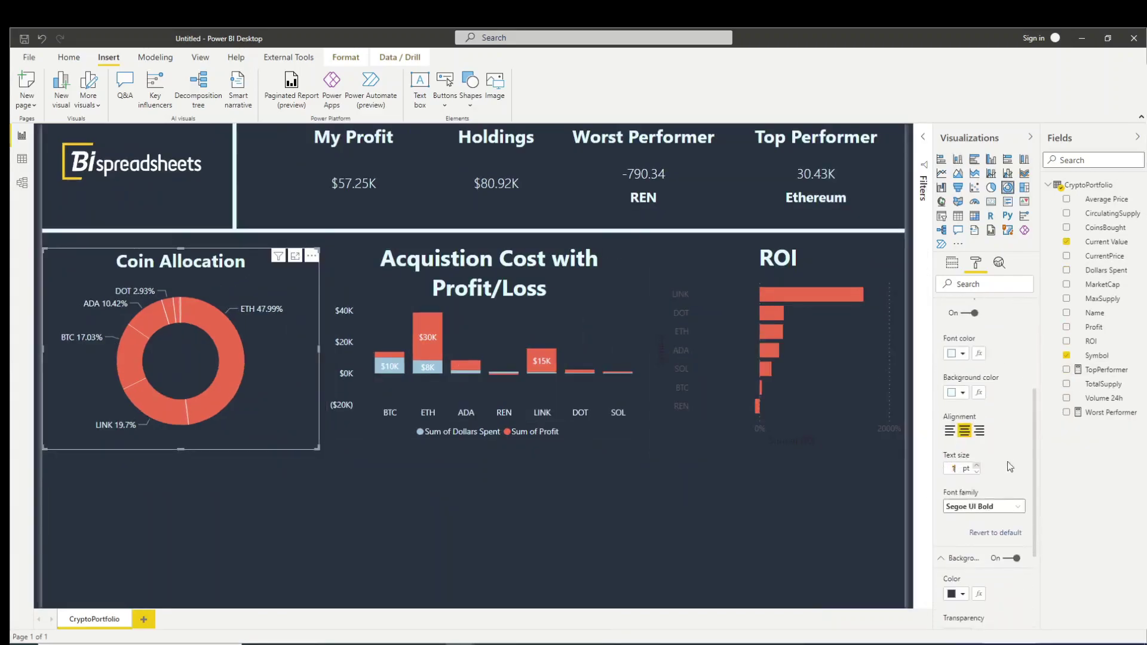
- Reduce the titles of the donut, column and ROI charts to 16 pt Segoe UI Bold
click(452, 270)
scroll(953, 487, down, 1)
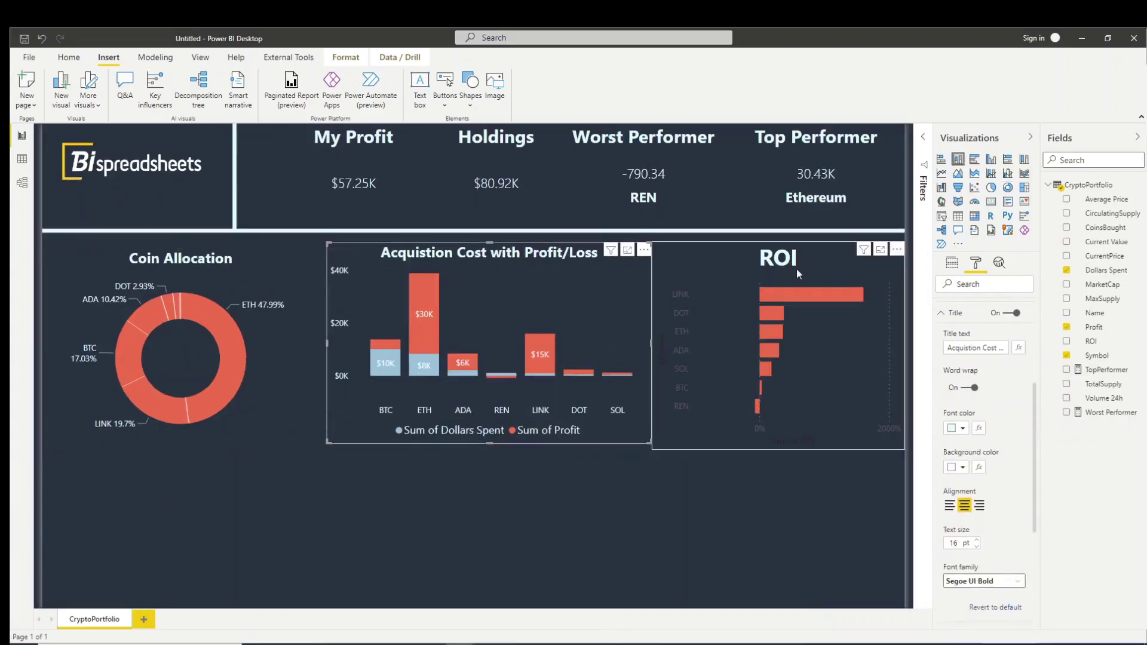
click(766, 349)
- Hide the ROI chart's X axis and axis titles, and turn on its data labels
scroll(940, 397, up, 3)
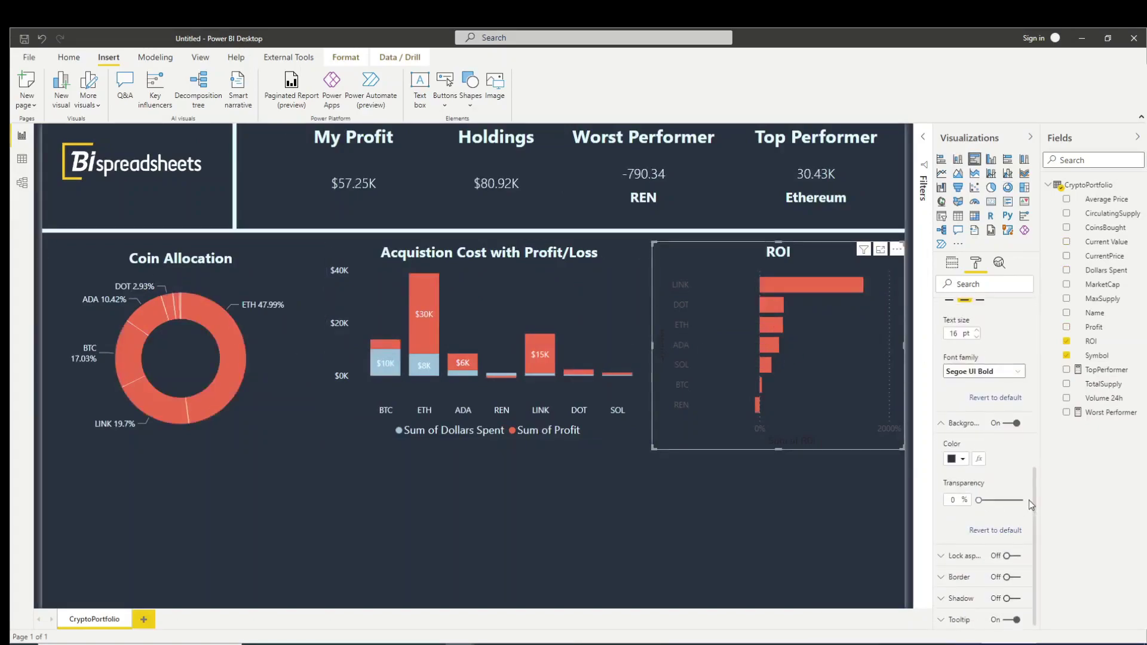
click(951, 354)
click(1011, 352)
click(1009, 332)
click(1009, 332)
click(950, 331)
scroll(1024, 486, down, 4)
scroll(1024, 485, down, 2)
click(973, 414)
scroll(1017, 474, down, 10)
click(964, 387)
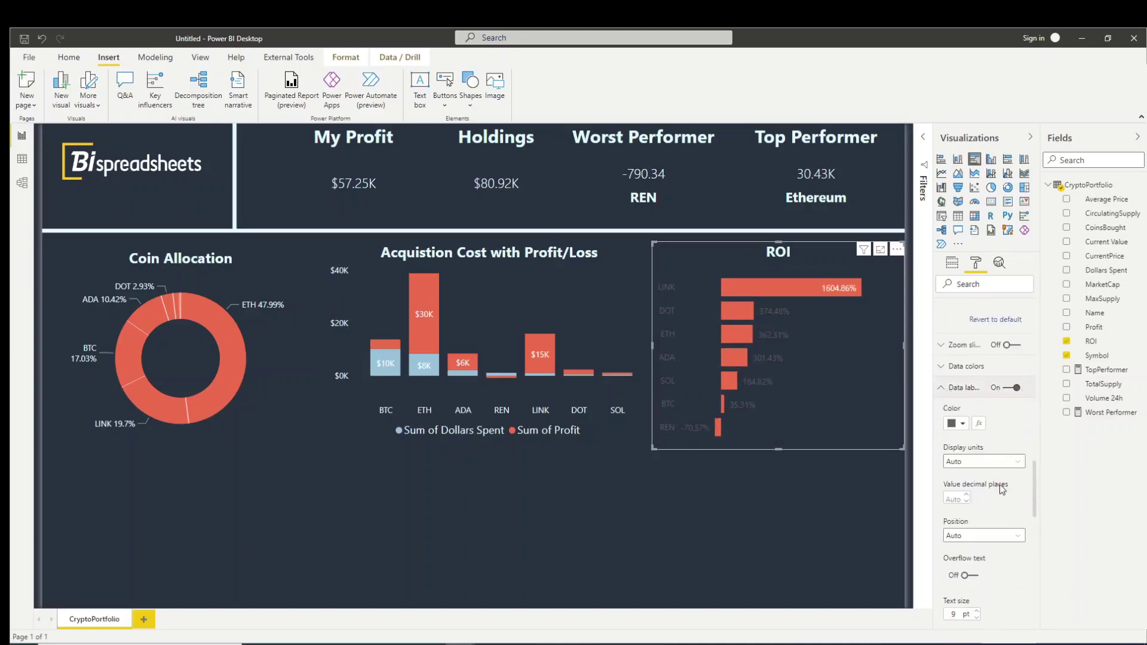
- Place the ROI data labels at Outside end and give them and the coin symbol labels a light colour
scroll(987, 478, down, 2)
click(983, 474)
click(976, 520)
scroll(1010, 527, down, 2)
scroll(1004, 508, up, 10)
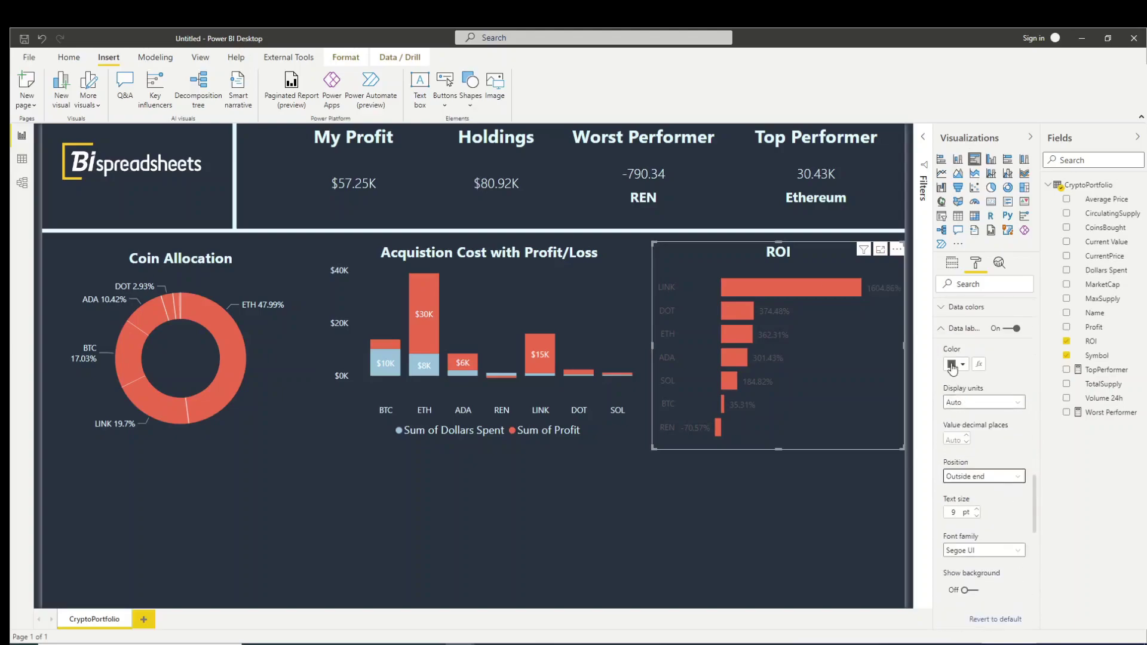
click(960, 403)
click(961, 560)
click(461, 538)
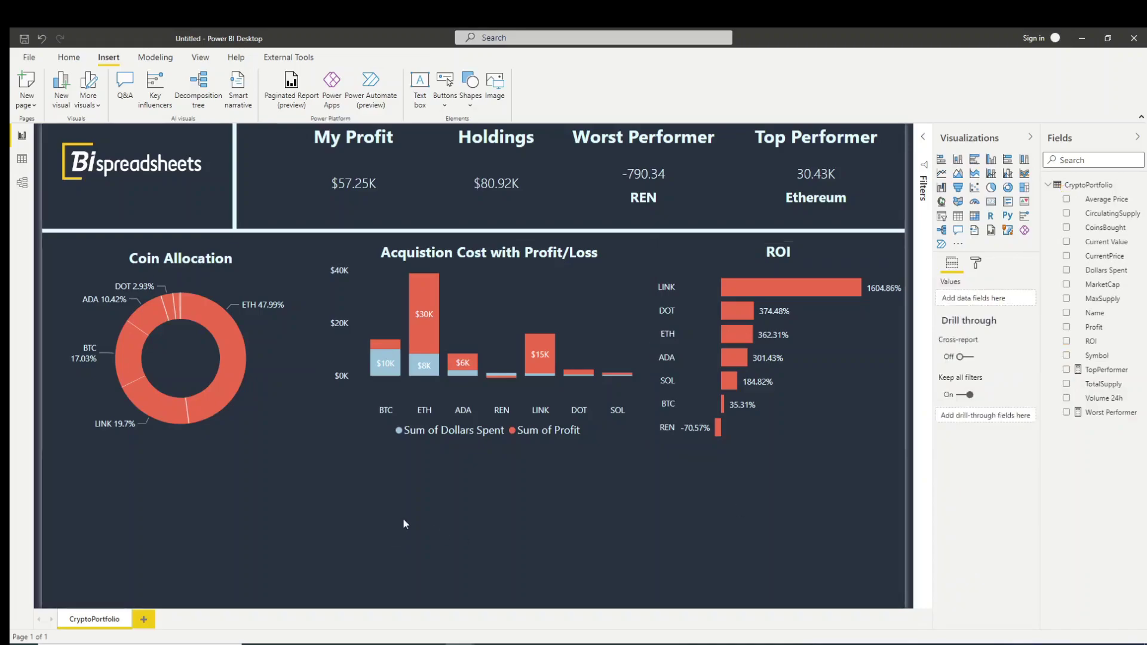
- Insert a table spanning the page width below the charts and add Name, Symbol and CoinsBought to it
click(958, 216)
drag(320, 530, 903, 529)
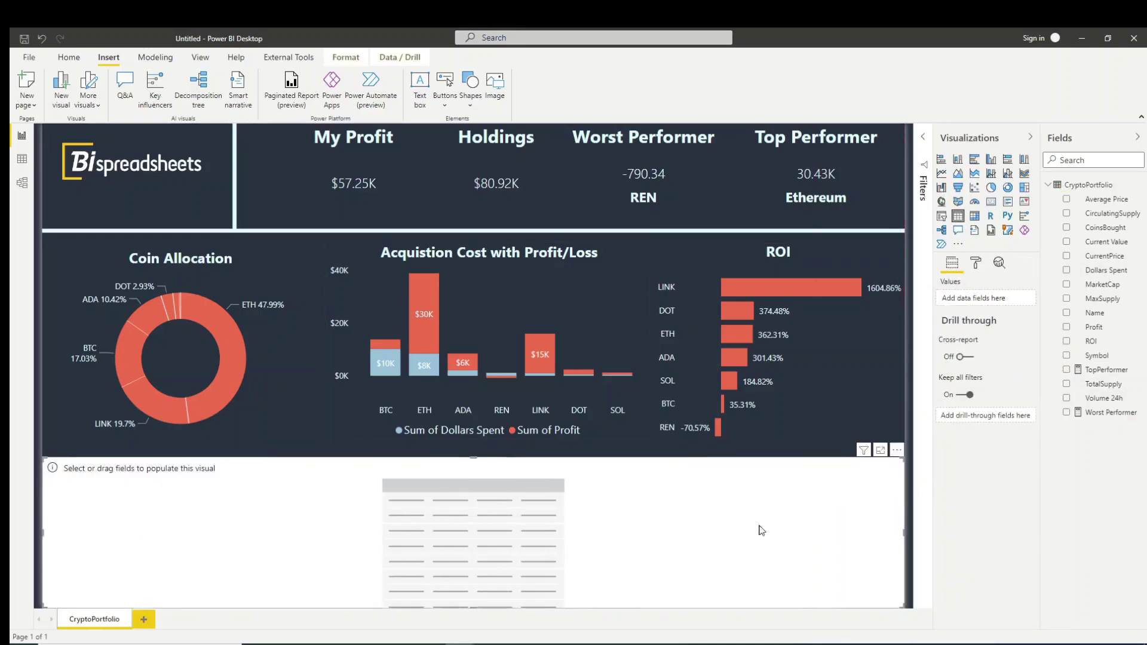
click(1067, 313)
click(1067, 356)
click(1067, 227)
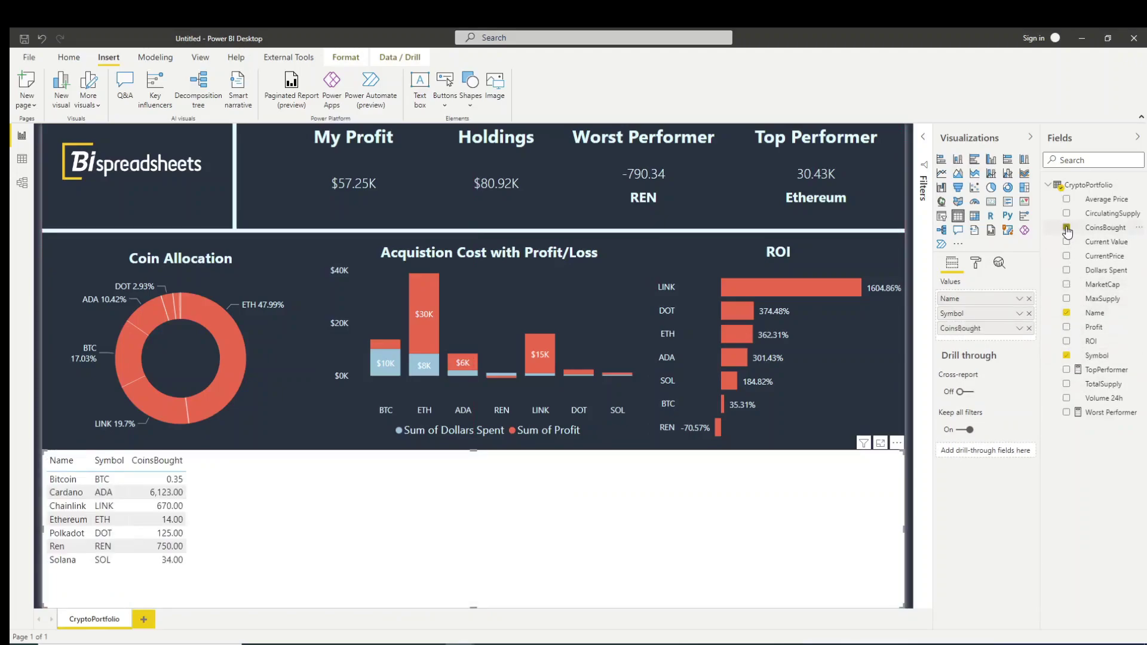
- Add Dollars Spent, Average Price, CurrentPrice, Current Value, Profit and ROI to the table
click(1067, 270)
click(1067, 199)
click(1067, 256)
click(1067, 241)
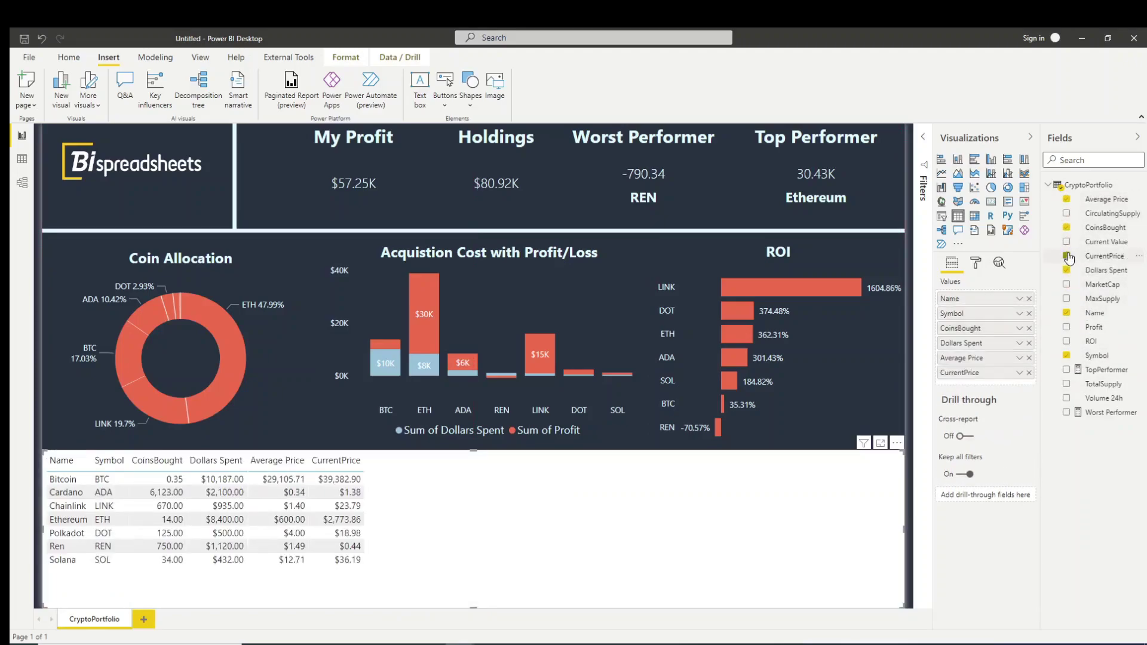
click(1068, 327)
click(1067, 341)
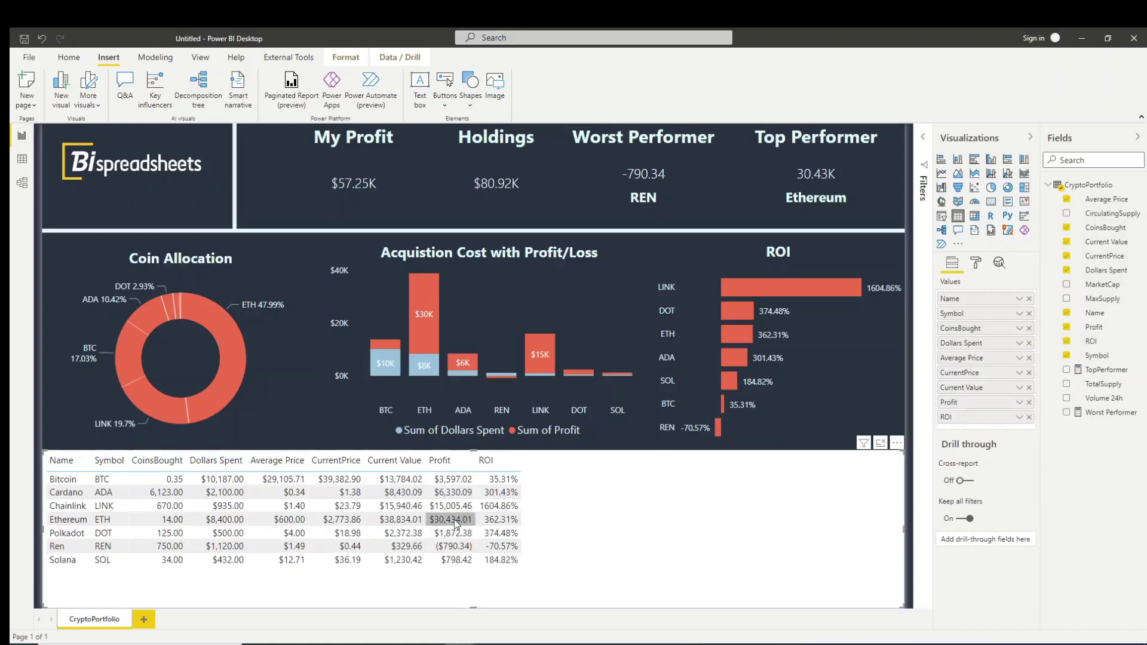
- Sort the table by Profit in ascending order and widen its columns to fill the table's width
click(978, 263)
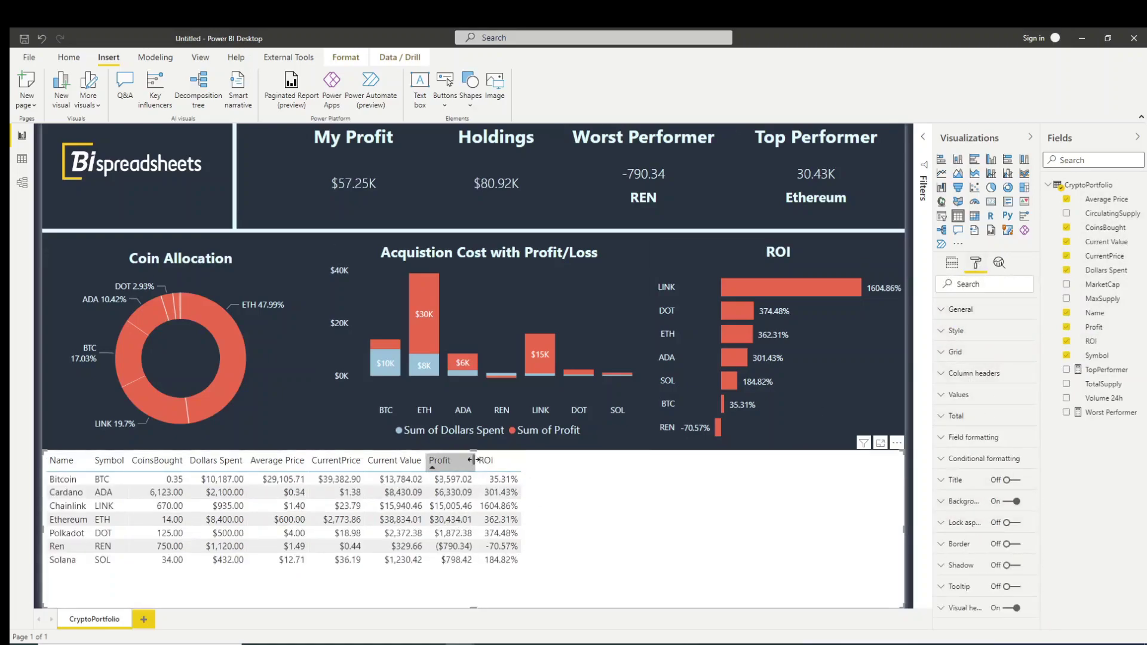
click(430, 462)
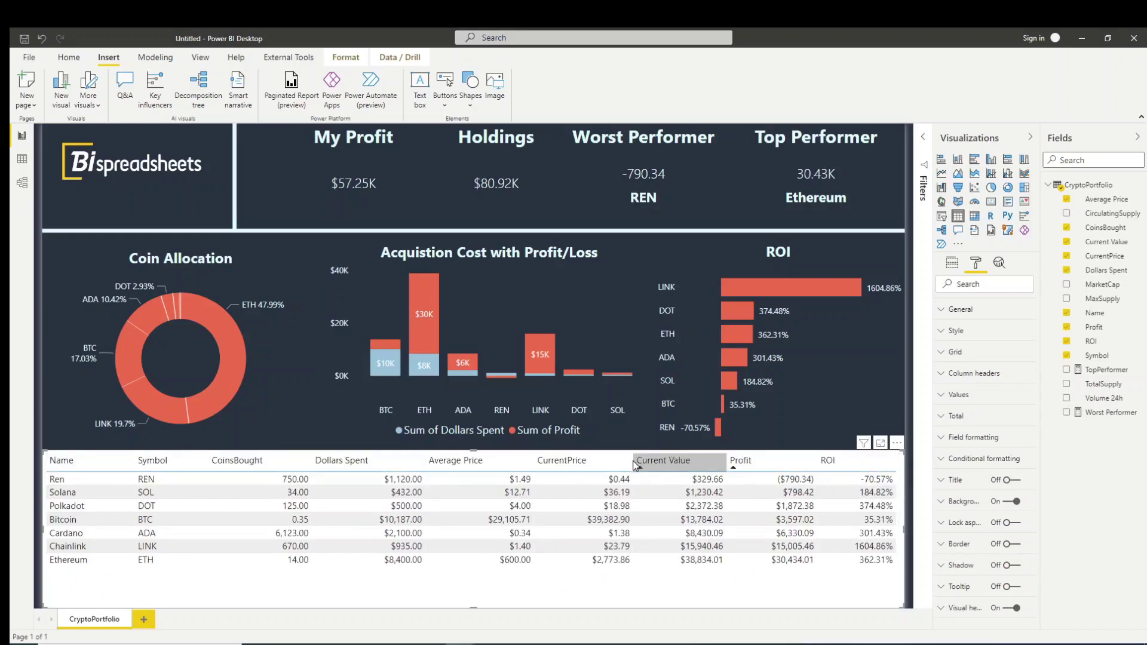
drag(725, 461, 730, 460)
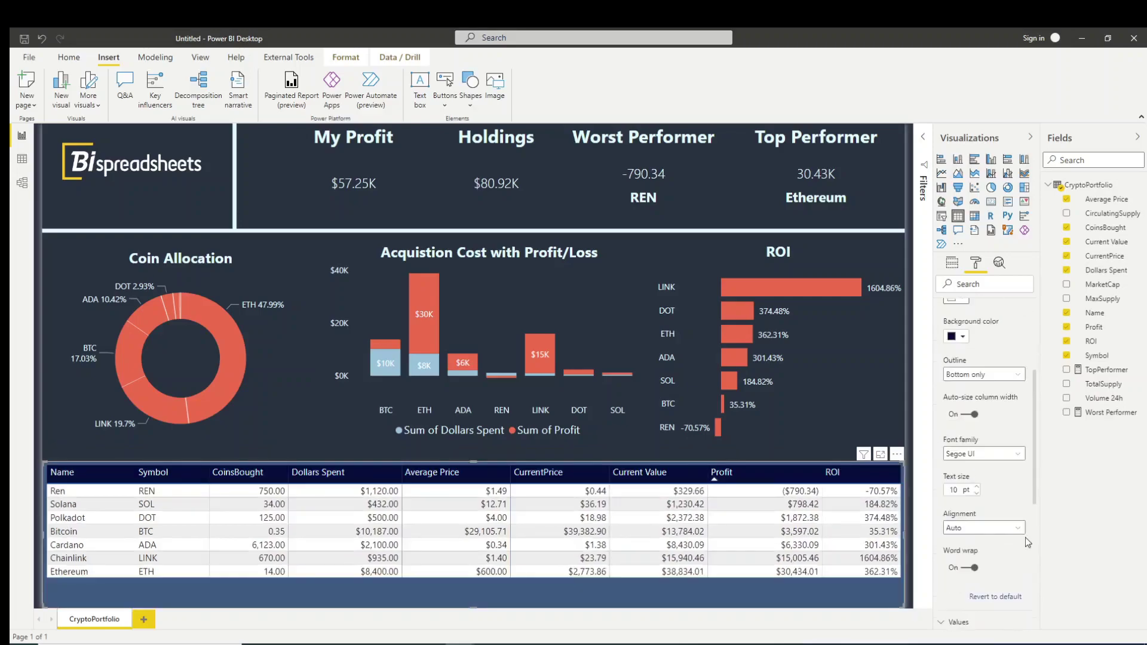
- Format the table's column headers as centred Segoe UI Bold and turn off the totals row
click(1016, 528)
click(968, 560)
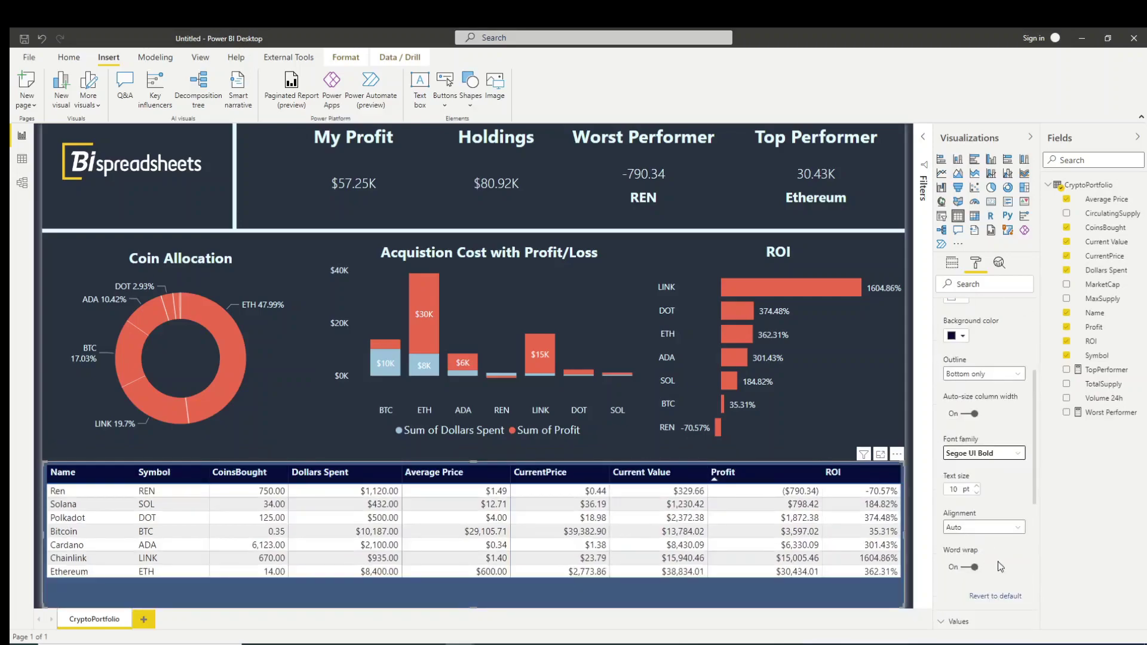
scroll(964, 526, down, 2)
click(964, 526)
scroll(974, 508, down, 3)
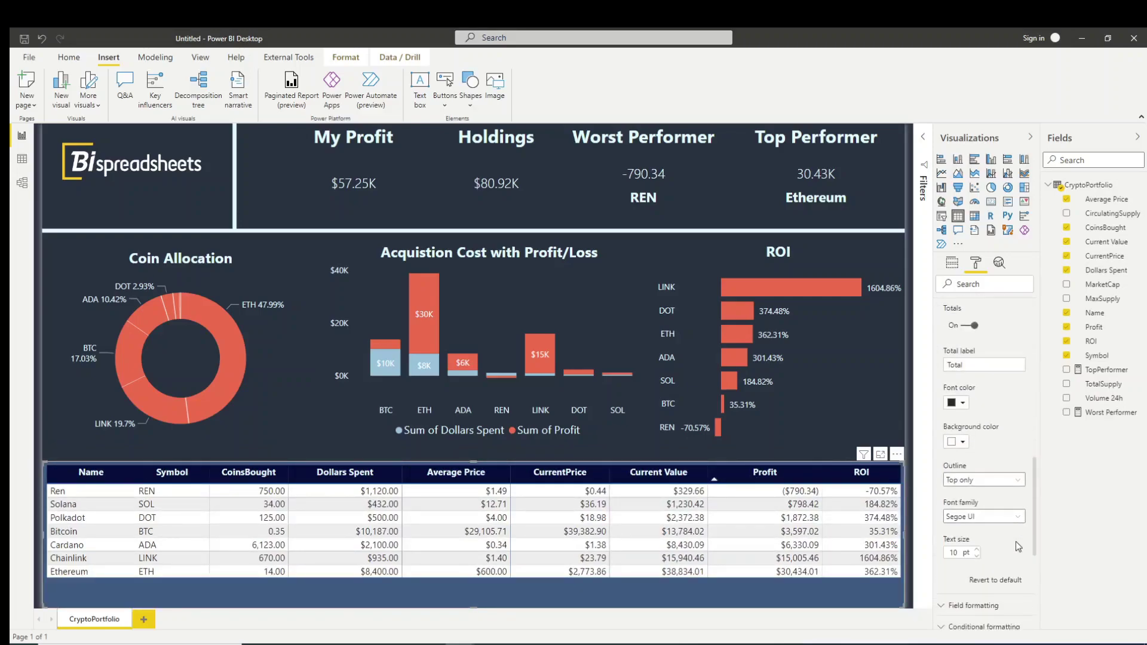
scroll(986, 514, down, 1)
scroll(968, 508, up, 8)
- Try the Bold header, Alternating rows and Flashy rows table styles, and return to the Default style
click(975, 366)
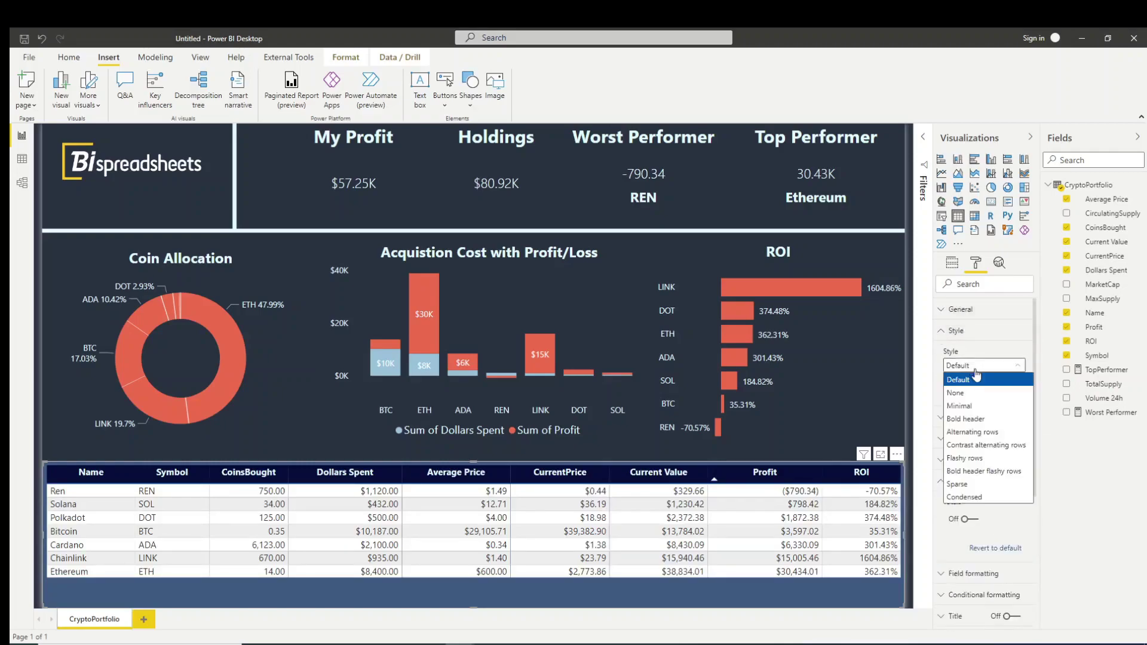
click(965, 419)
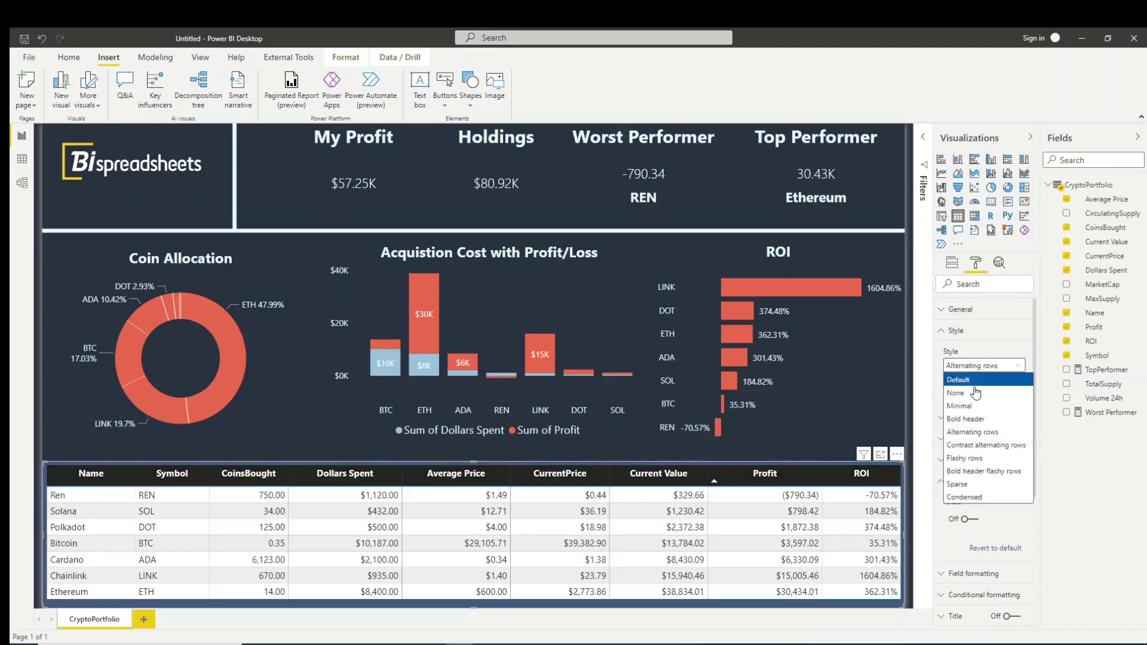
click(967, 445)
click(964, 458)
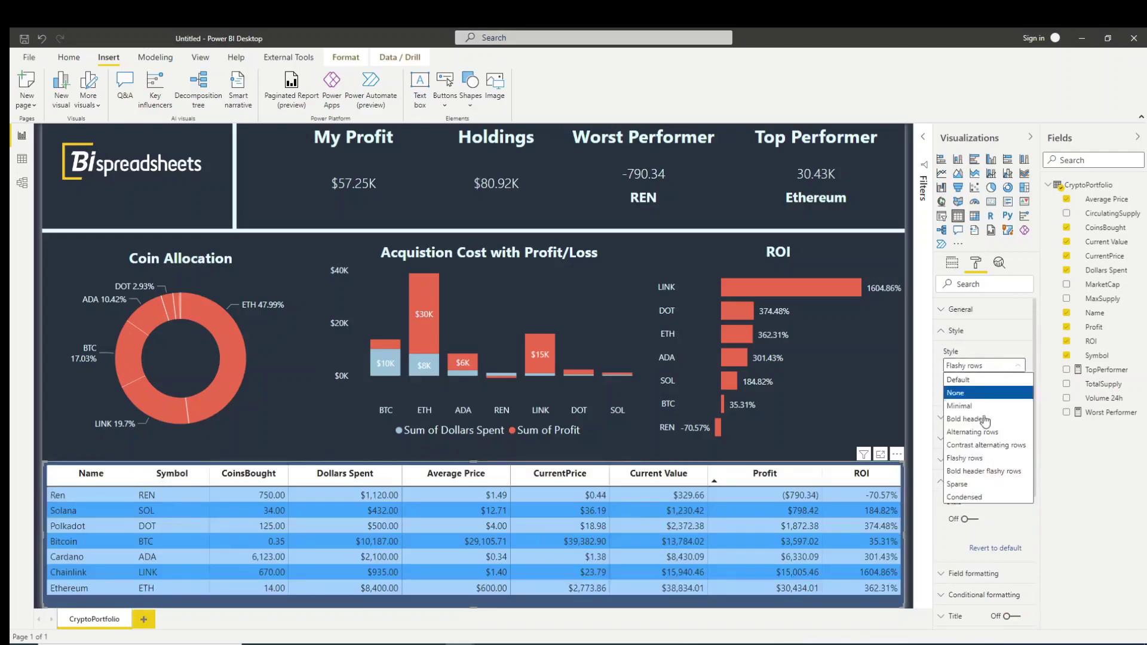
click(993, 381)
scroll(956, 395, down, 3)
scroll(971, 456, up, 3)
click(992, 366)
click(992, 380)
- Use field formatting to give the Name and Symbol columns a slate blue background and the light font colour #E0FBFC
scroll(990, 439, down, 3)
click(964, 454)
click(964, 457)
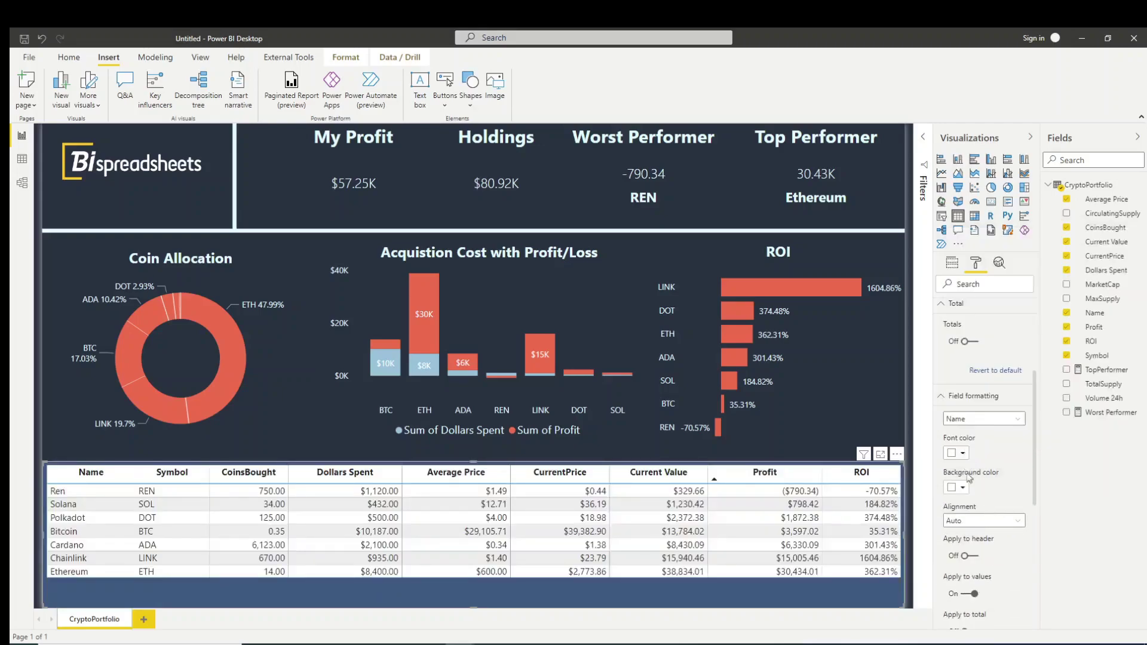
click(963, 488)
click(1014, 437)
click(996, 423)
click(986, 443)
click(963, 489)
click(964, 433)
click(963, 454)
click(985, 399)
click(963, 453)
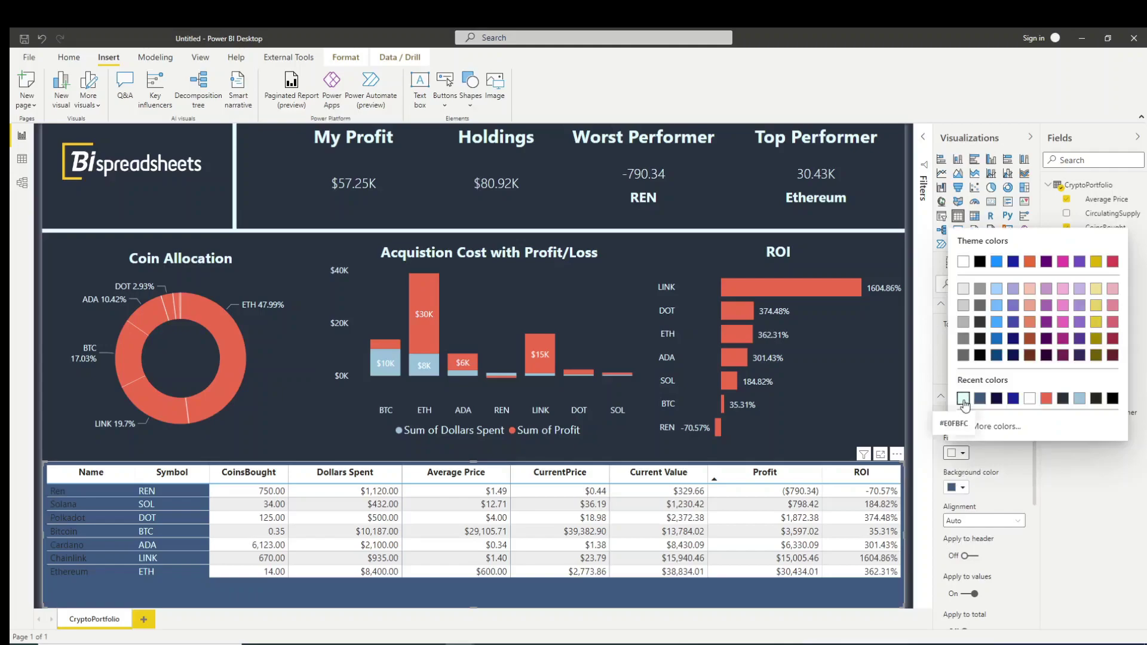
click(966, 407)
- Give CoinsBought a coral red background and Dollars Spent a dark yellow one, both with a light font colour
click(956, 518)
click(1042, 472)
click(963, 519)
click(995, 519)
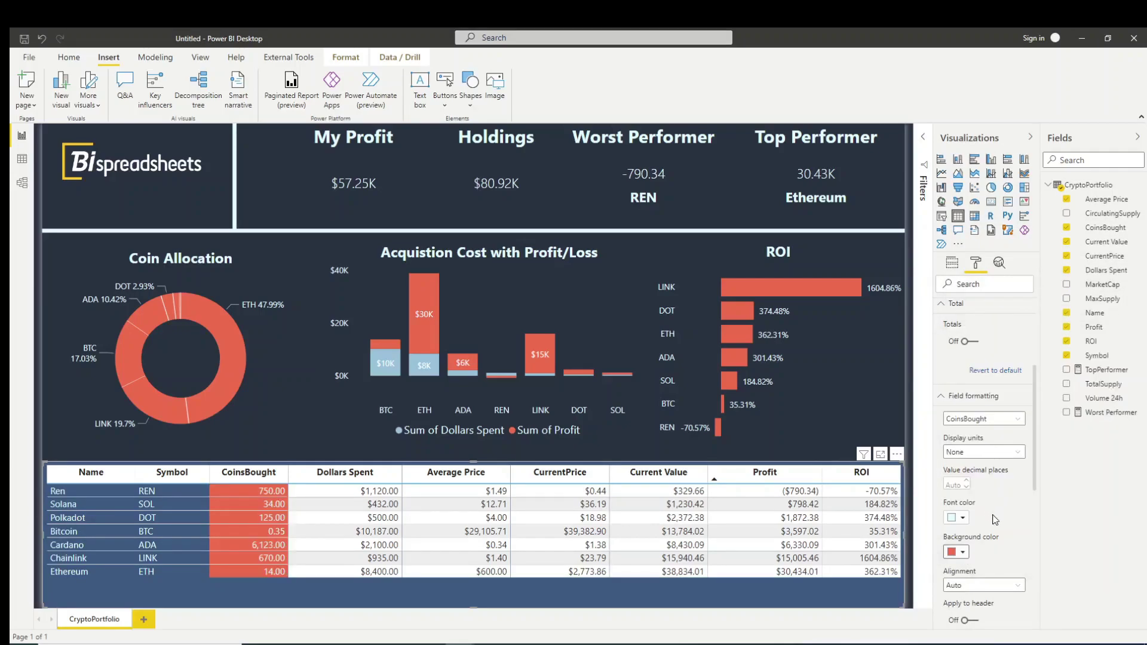
click(959, 552)
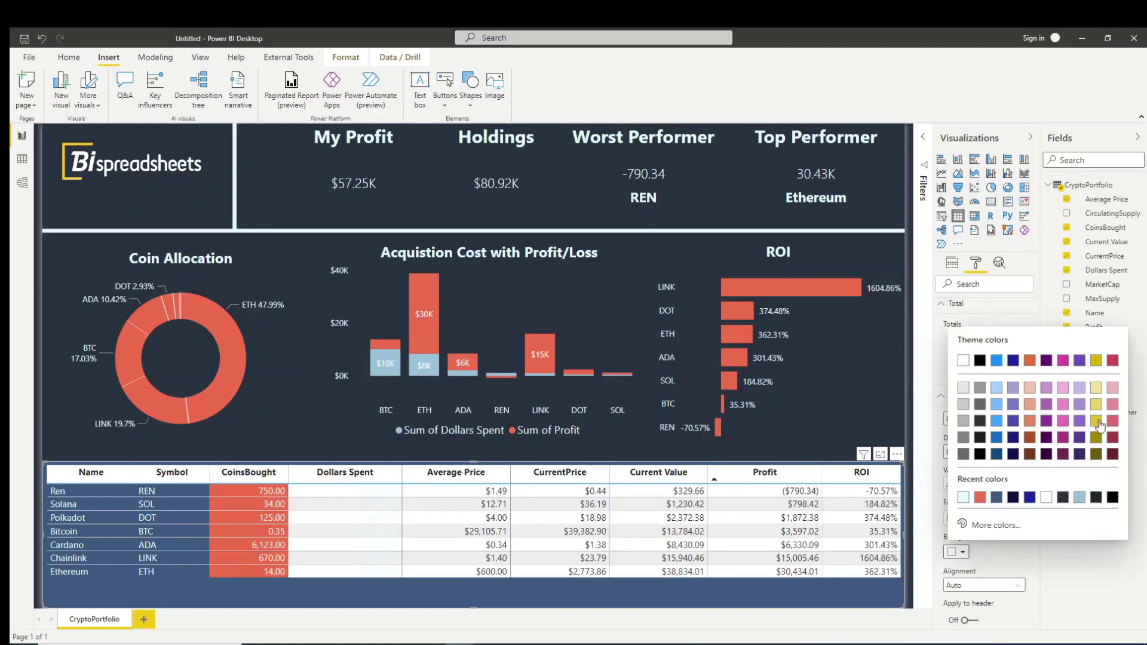
click(1039, 423)
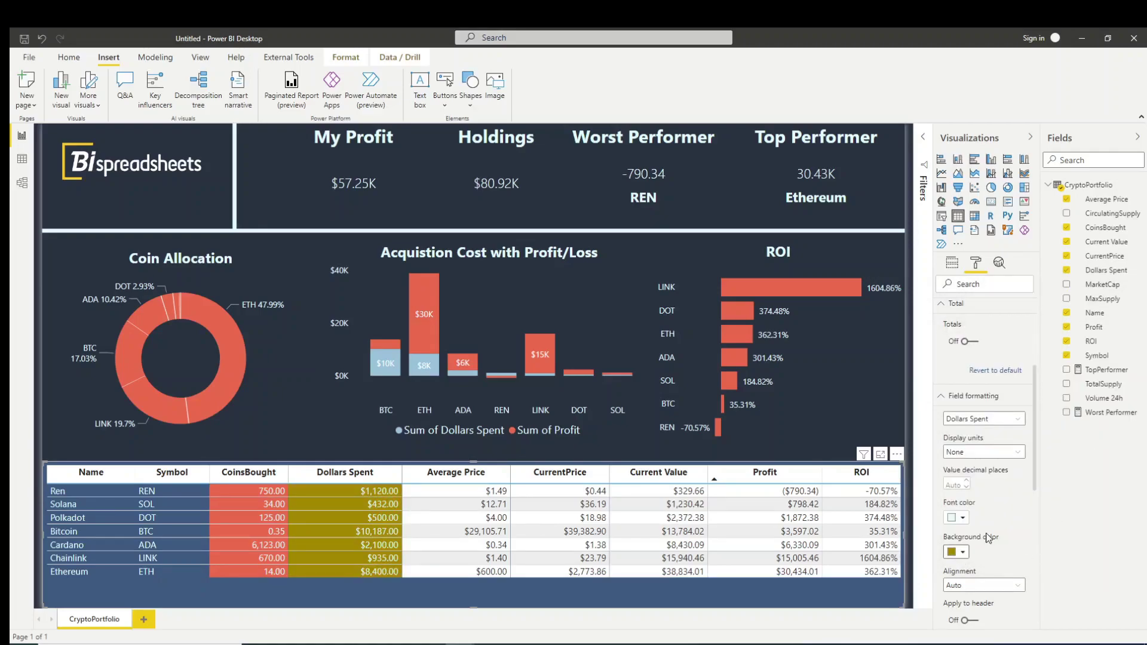
- Give the Average Price column a light font colour and a slate blue background
click(962, 518)
click(997, 463)
click(962, 552)
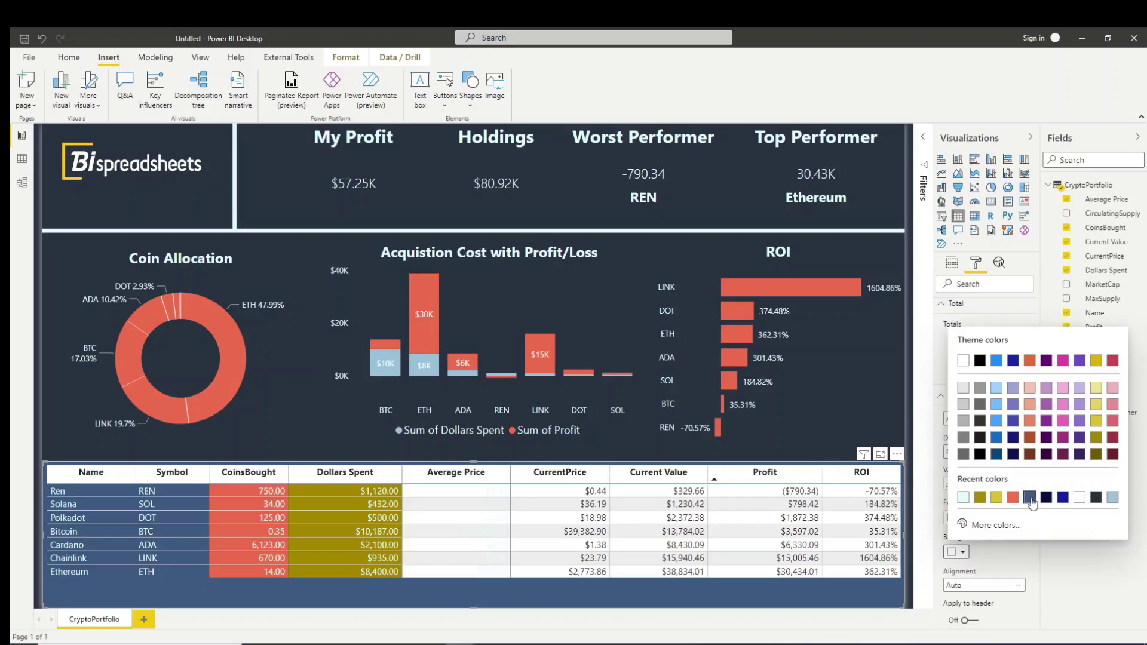
click(1030, 498)
- Format the CurrentPrice column with a light font colour and the same slate blue background
click(1015, 420)
click(980, 486)
click(962, 518)
click(980, 463)
click(959, 552)
click(991, 499)
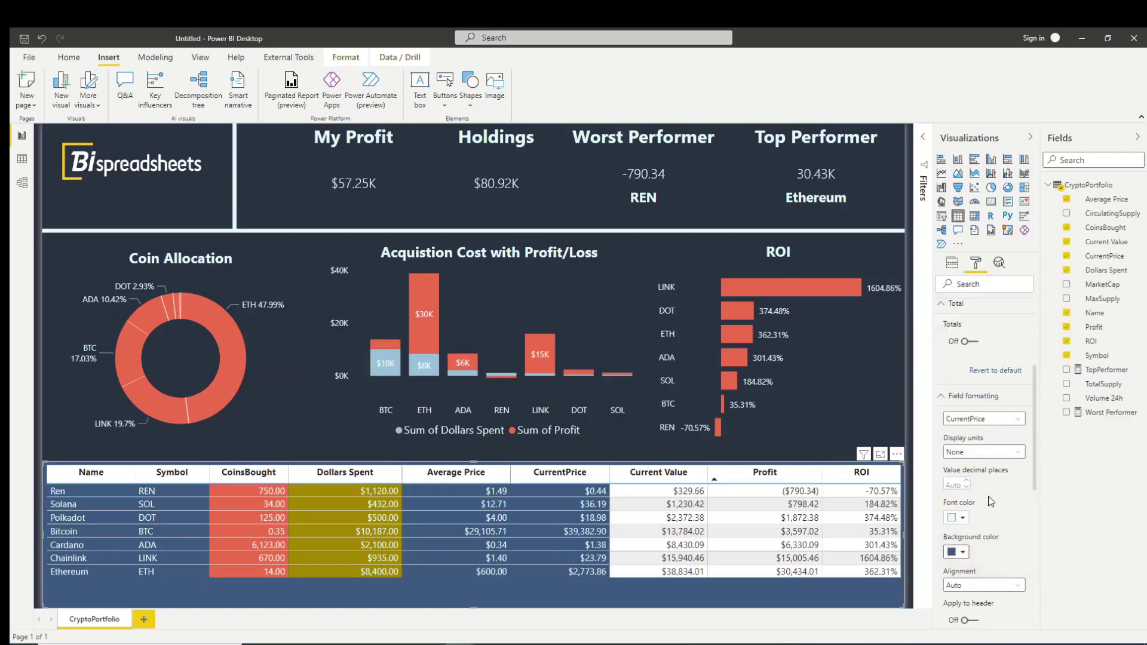
- Apply the light font colour and slate blue background to the Current Value column
click(968, 512)
click(963, 518)
click(980, 463)
click(959, 552)
click(991, 500)
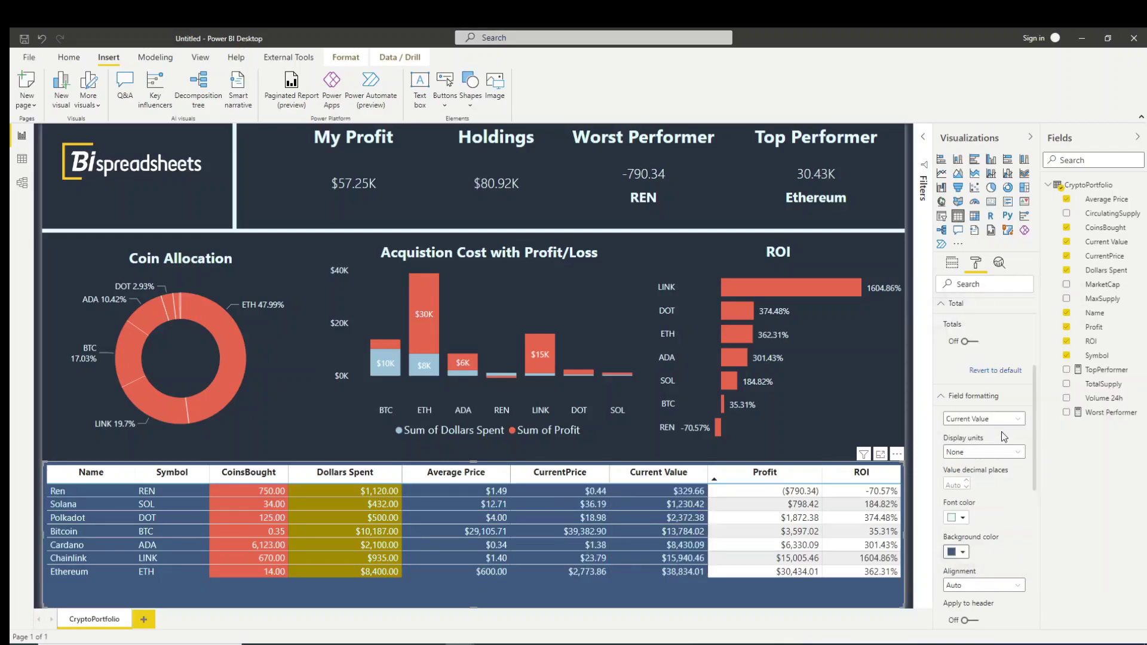
- Apply the light font colour and slate blue background to the Profit and ROI columns
click(962, 518)
click(980, 463)
click(959, 552)
click(991, 499)
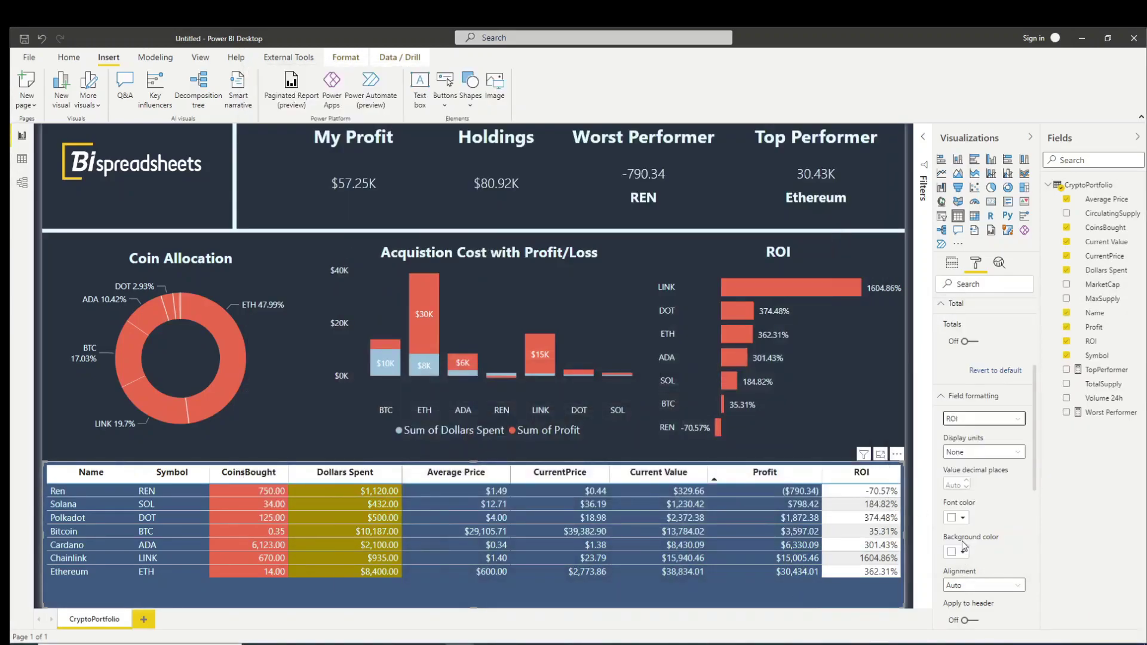
click(960, 552)
click(991, 500)
- Give the table's column headers a custom very dark navy background and a light font colour
click(974, 438)
click(959, 514)
click(963, 458)
click(959, 513)
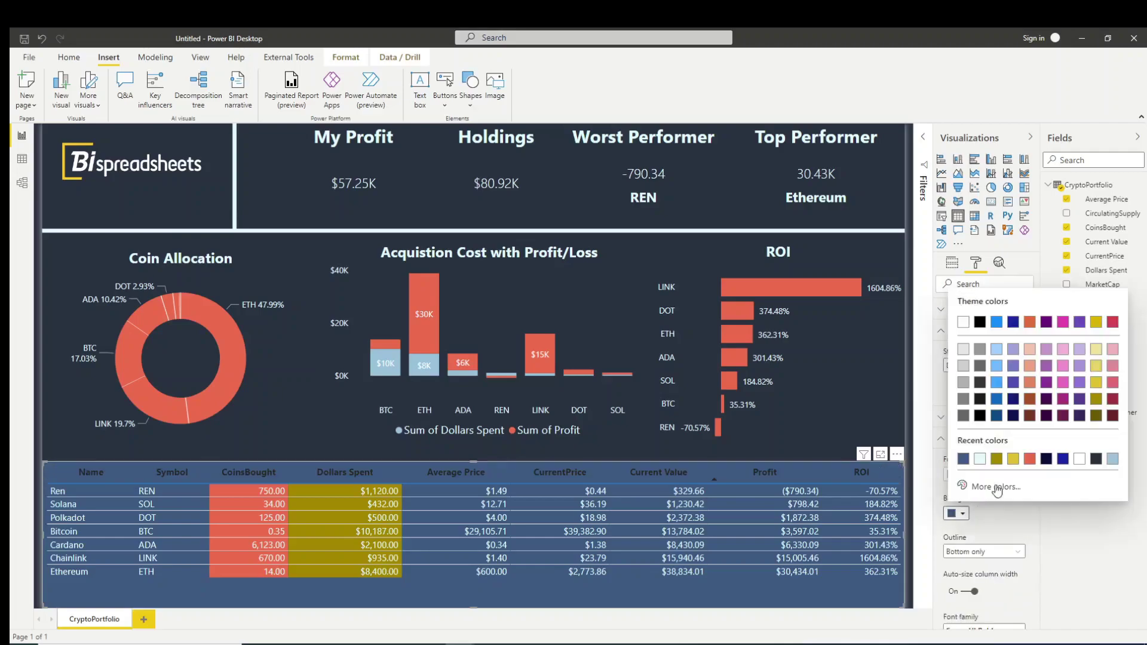
click(992, 487)
key(ctrl+v)
click(956, 473)
click(995, 429)
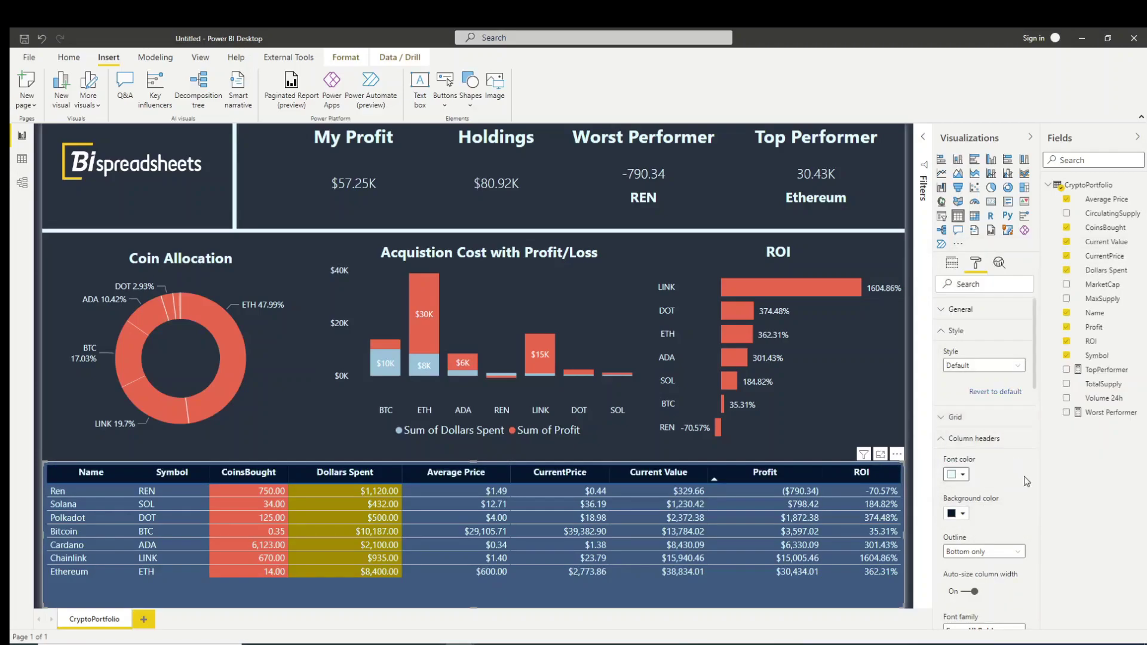
- Change the table visual's own background to the recent dark slate colour used for the other dashboard panels
scroll(987, 418, down, 8)
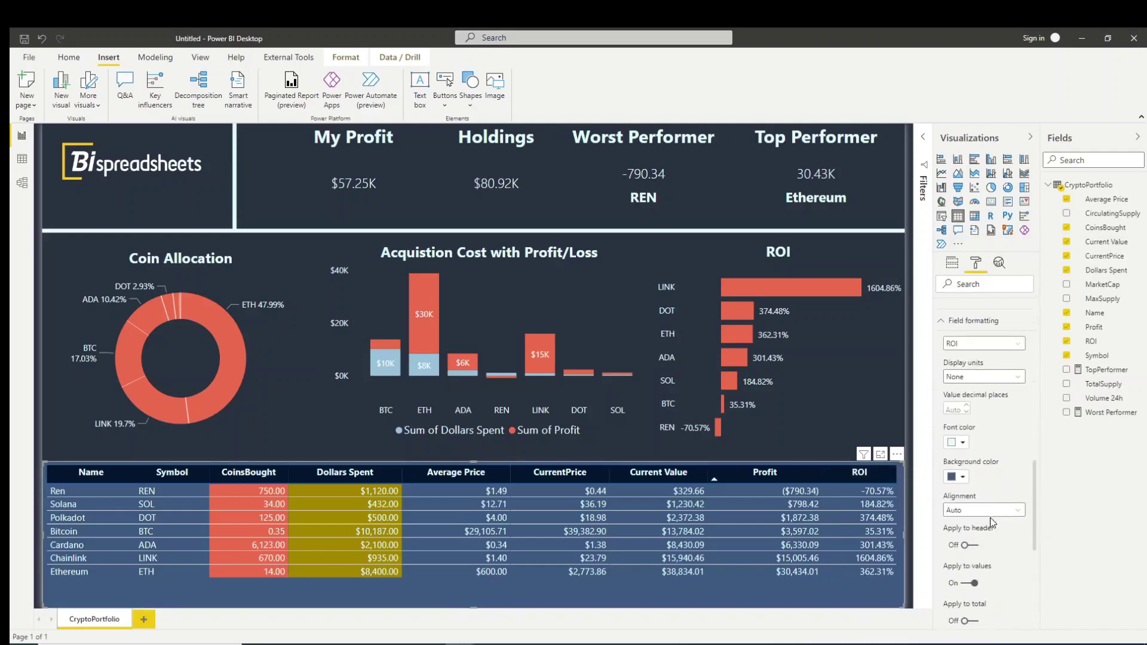
click(956, 477)
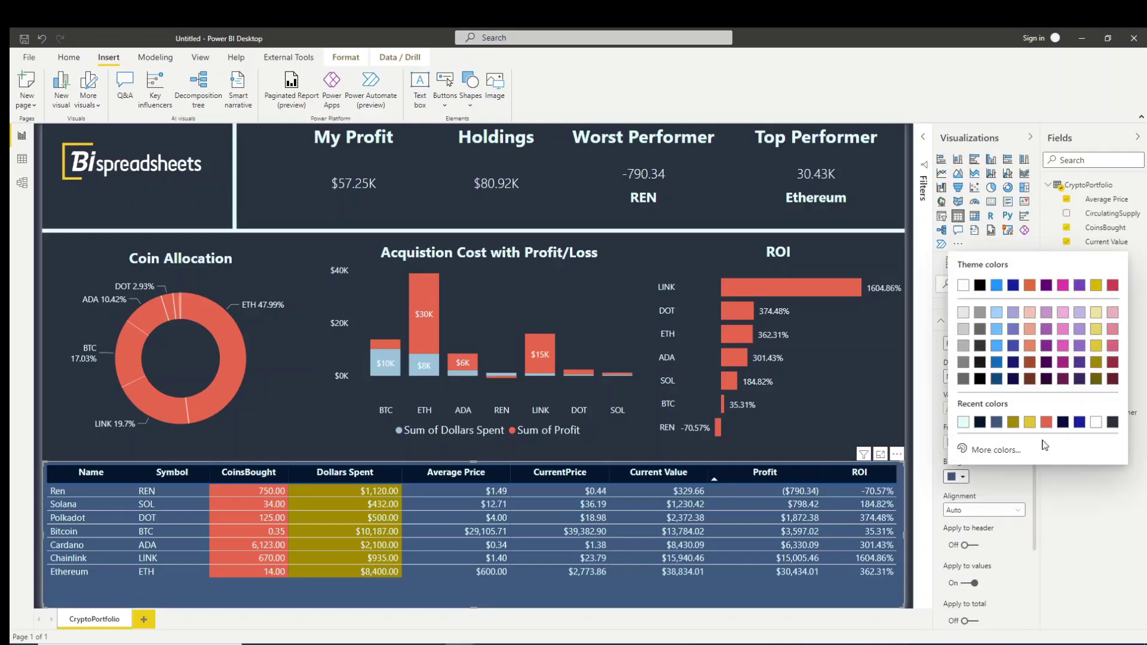
click(1112, 421)
click(956, 476)
click(1013, 422)
scroll(986, 448, down, 5)
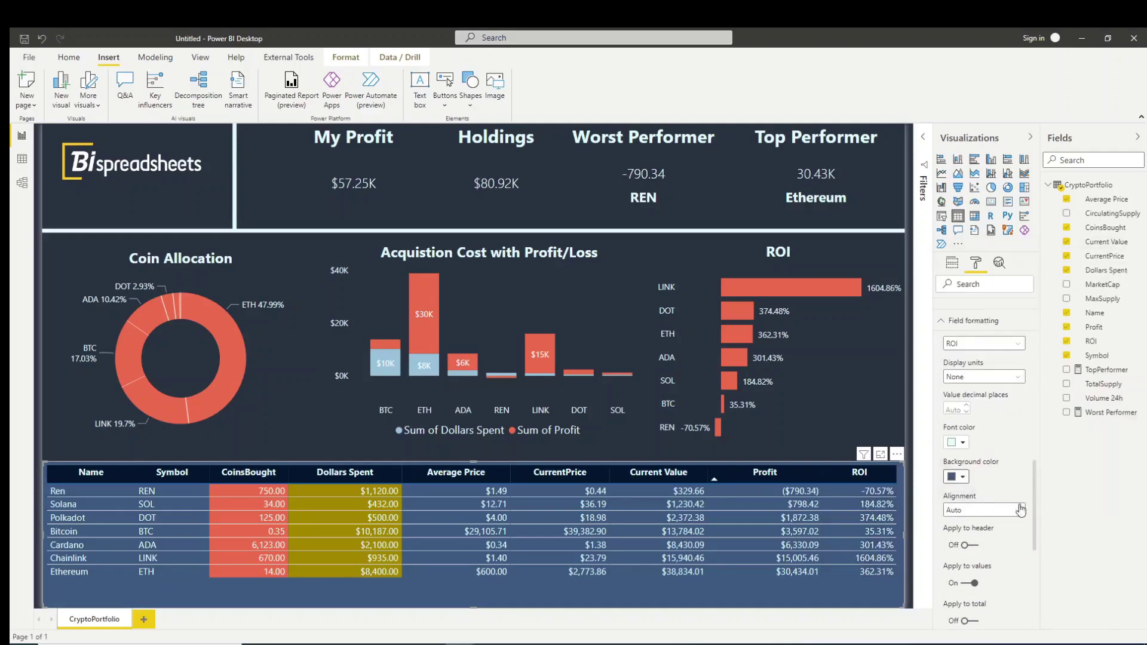
click(959, 452)
click(979, 399)
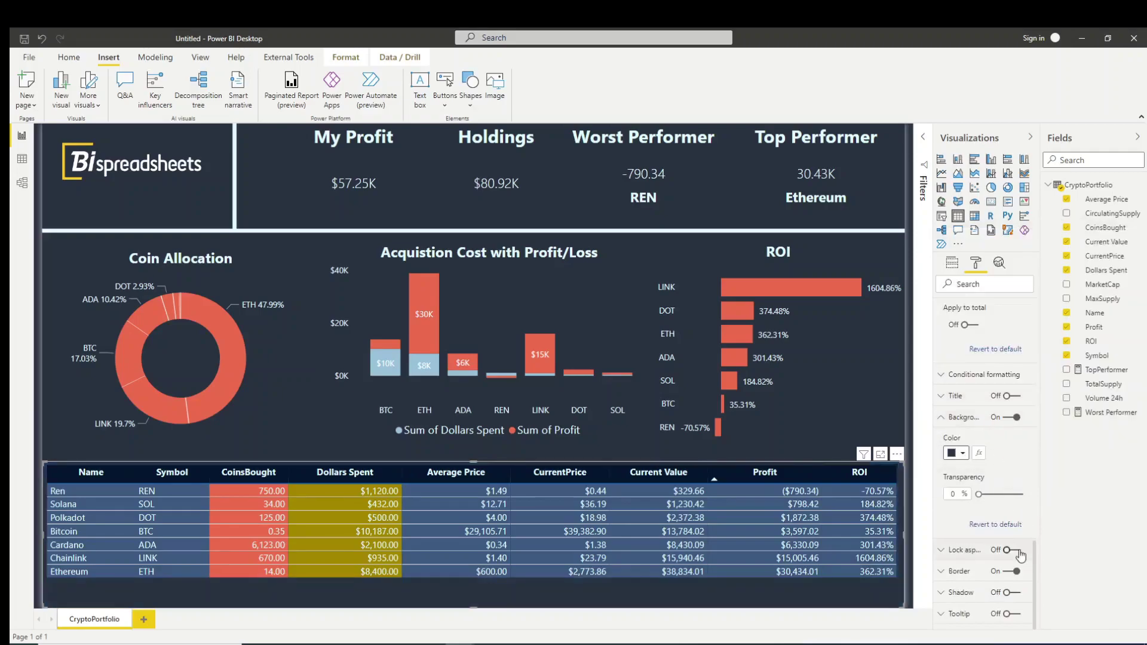
- Slightly adjust the Profit and Symbol column widths and sort the holdings table by Profit in descending order
drag(834, 481, 840, 482)
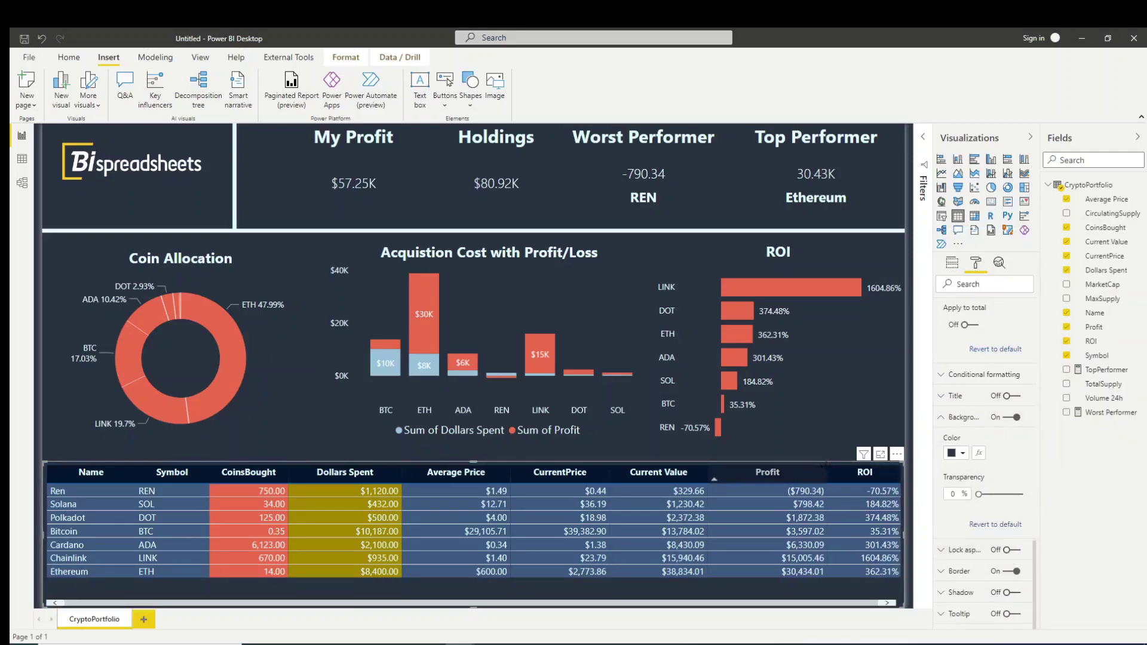
drag(209, 473, 209, 473)
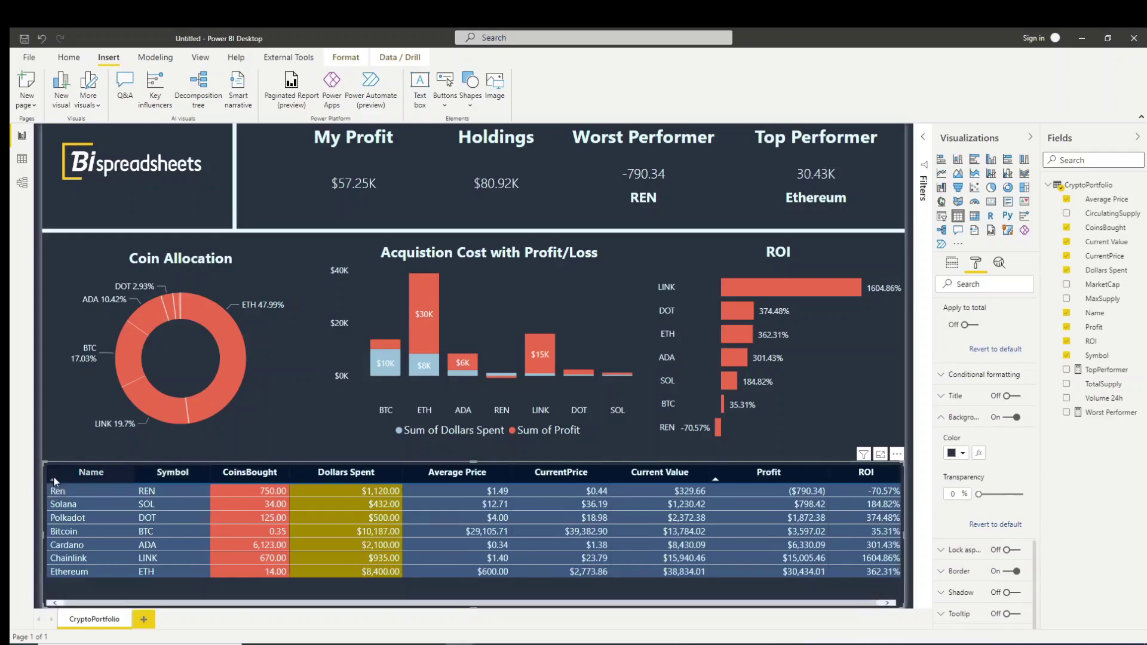
click(808, 478)
right_click(778, 471)
- Turn on conditional background colour for the table's Profit column and open its advanced settings
scroll(1019, 423, up, 8)
scroll(1001, 496, down, 4)
click(941, 448)
click(984, 469)
click(980, 583)
scroll(986, 478, down, 2)
click(969, 399)
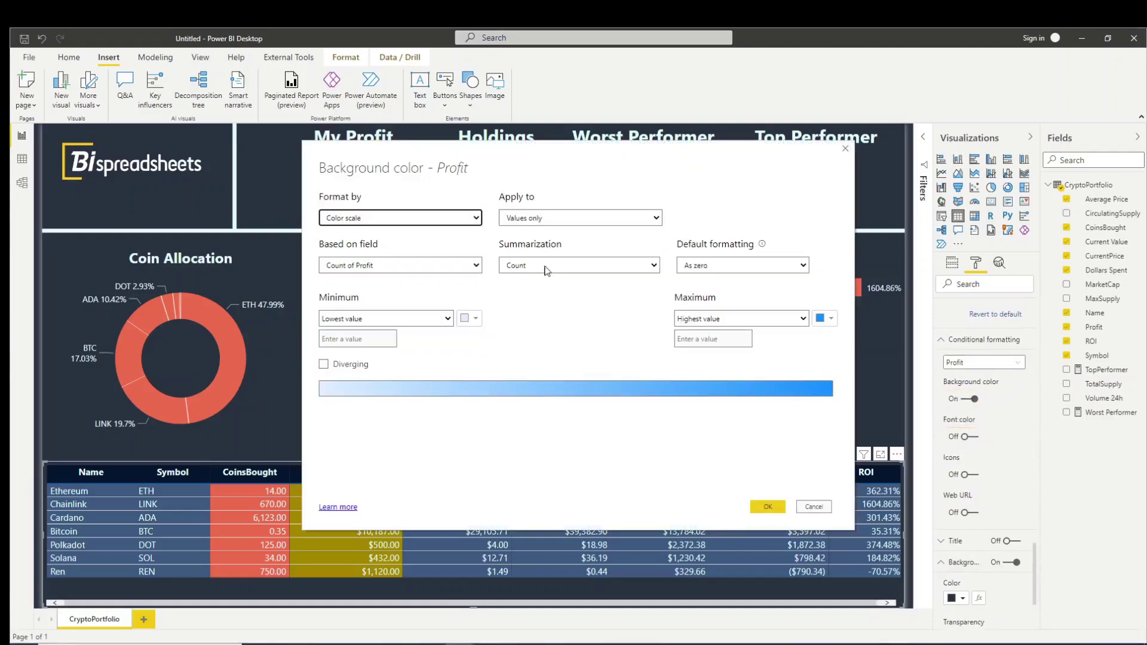
- Format the Profit background by rules, based on the Sum of Profit
click(454, 217)
click(358, 243)
click(436, 265)
scroll(388, 359, down, 2)
click(364, 445)
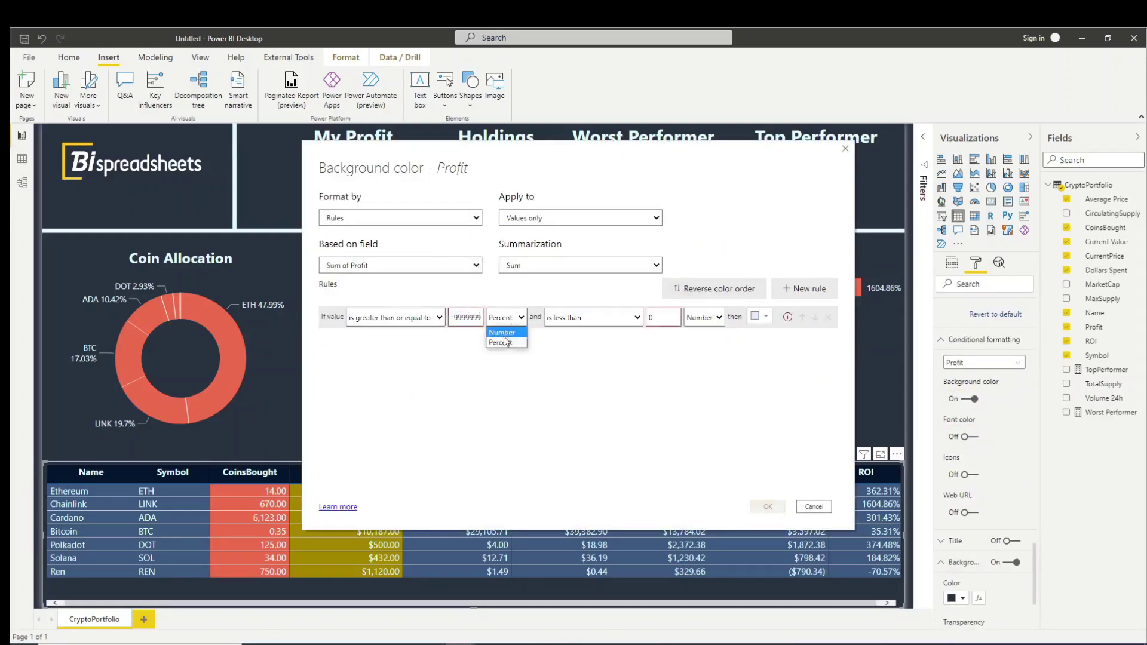
- Define the first rule as number values from -9999999 to less than 0 with a dark maroon background
click(502, 332)
click(761, 317)
click(699, 464)
- Add a second rule giving number values from 10000 to less than 99999999 a custom green background, and apply the rules
click(804, 289)
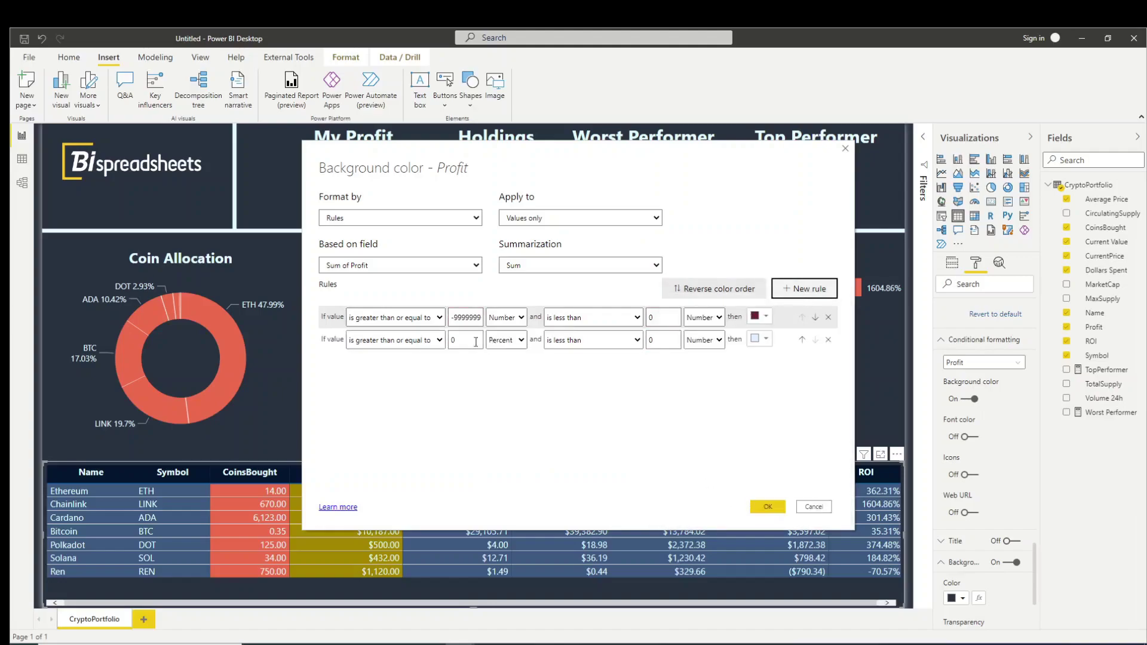
text(99999999)
click(760, 339)
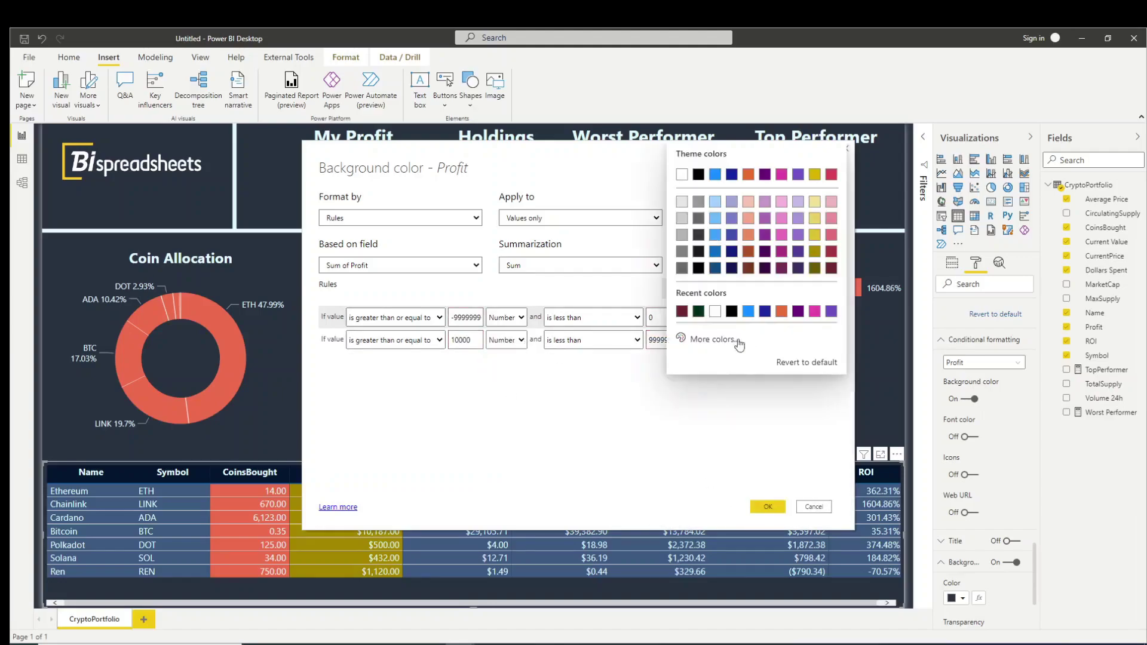
click(707, 342)
click(733, 293)
click(770, 414)
click(767, 508)
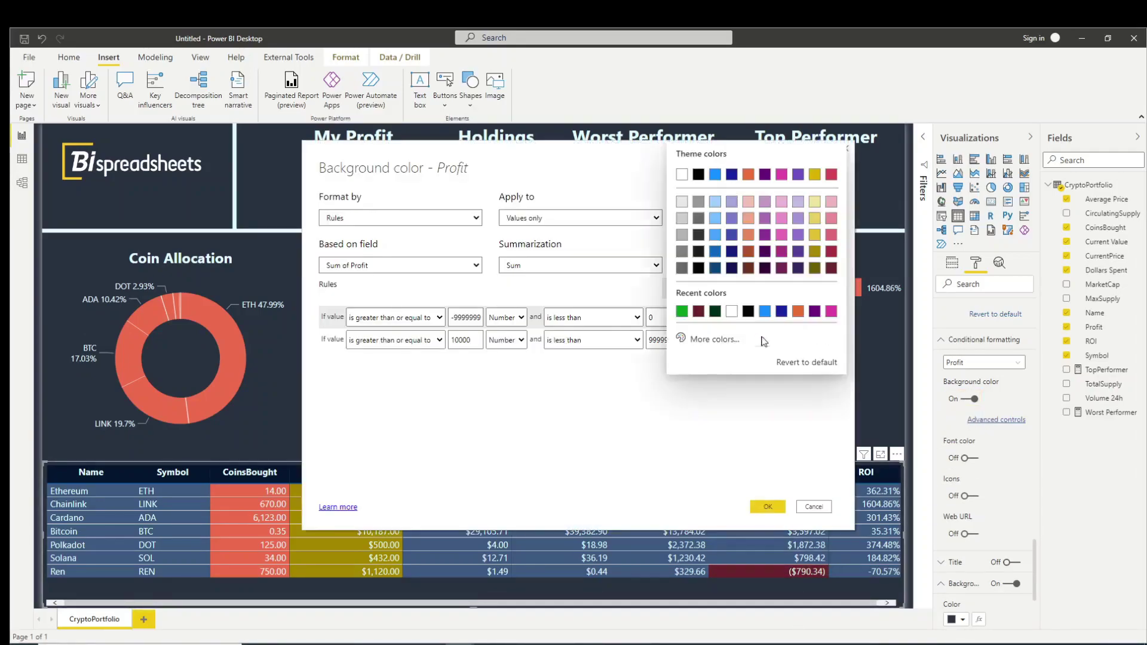
- Change the background of the 10000-and-above Profit rule to a darker custom green and apply it
click(694, 411)
click(791, 405)
click(768, 507)
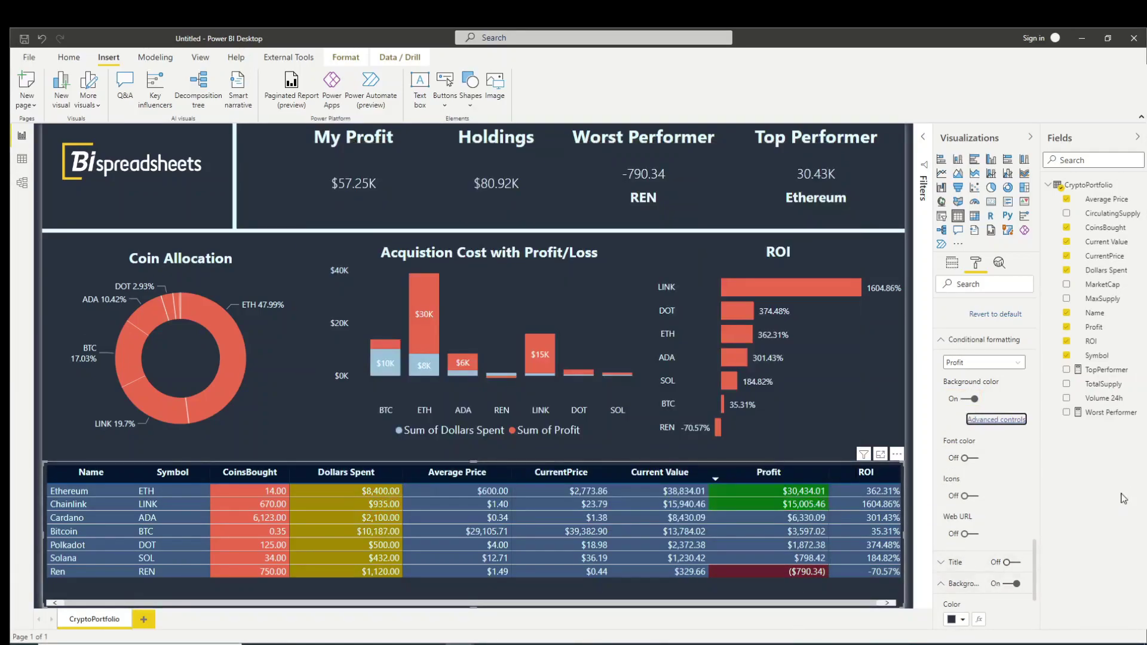